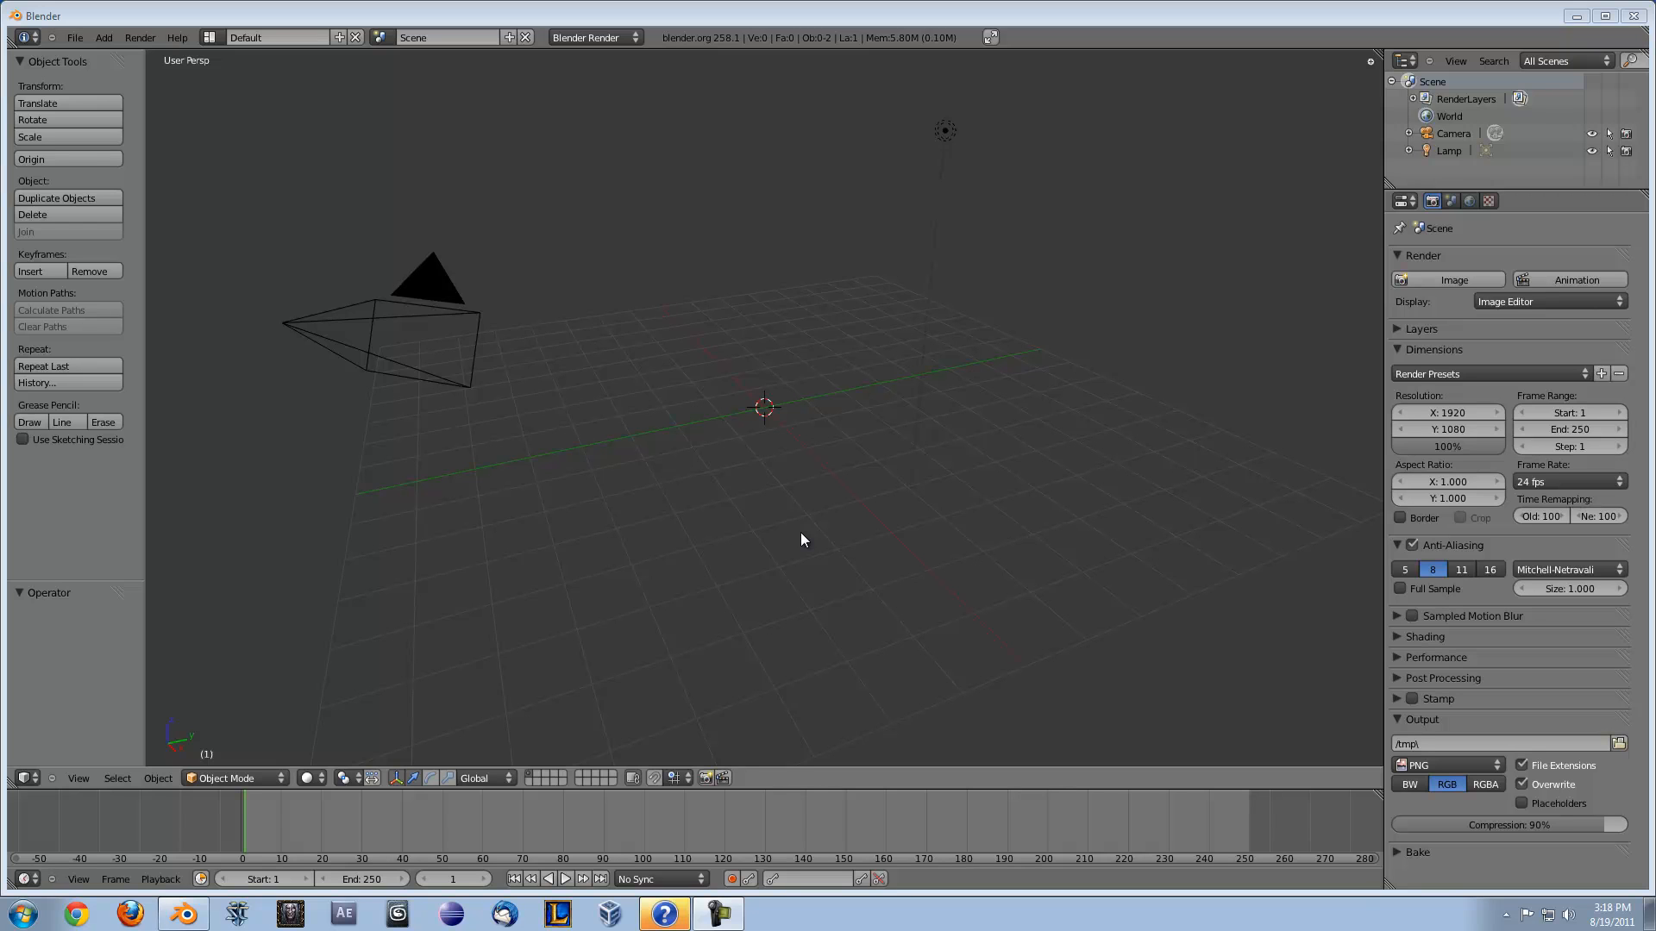
{"action": "middle_click_drag", "start_coordinate": [403, 513], "coordinate": [567, 486]}
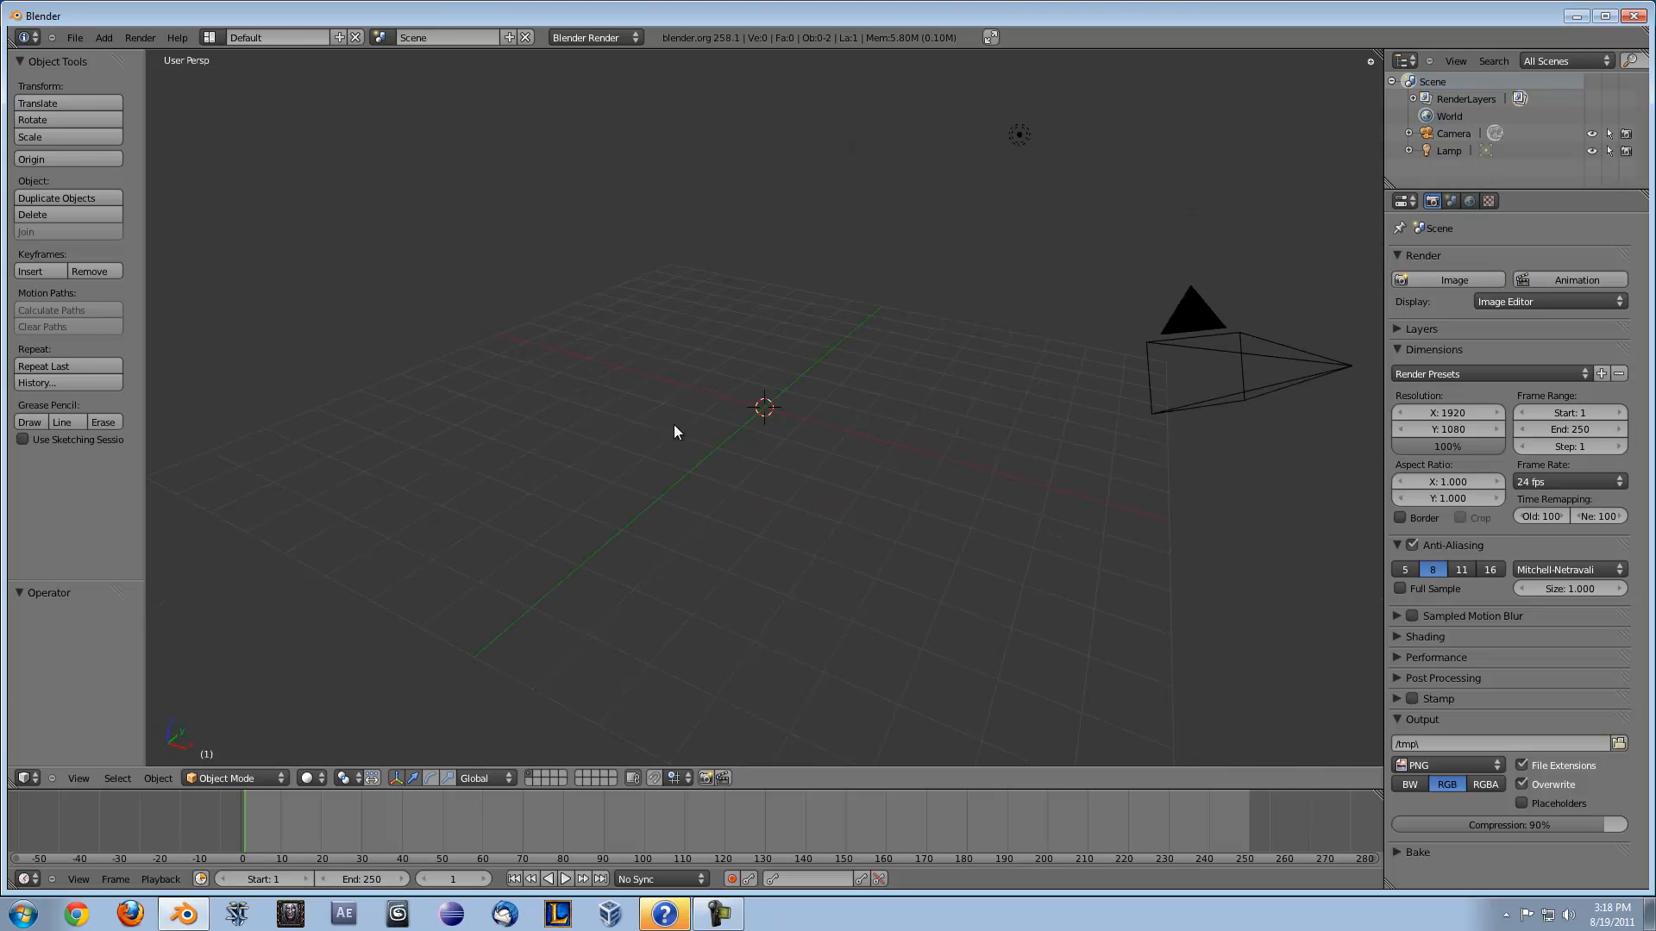
{"action": "middle_click_drag", "start_coordinate": [606, 386], "coordinate": [596, 464]}
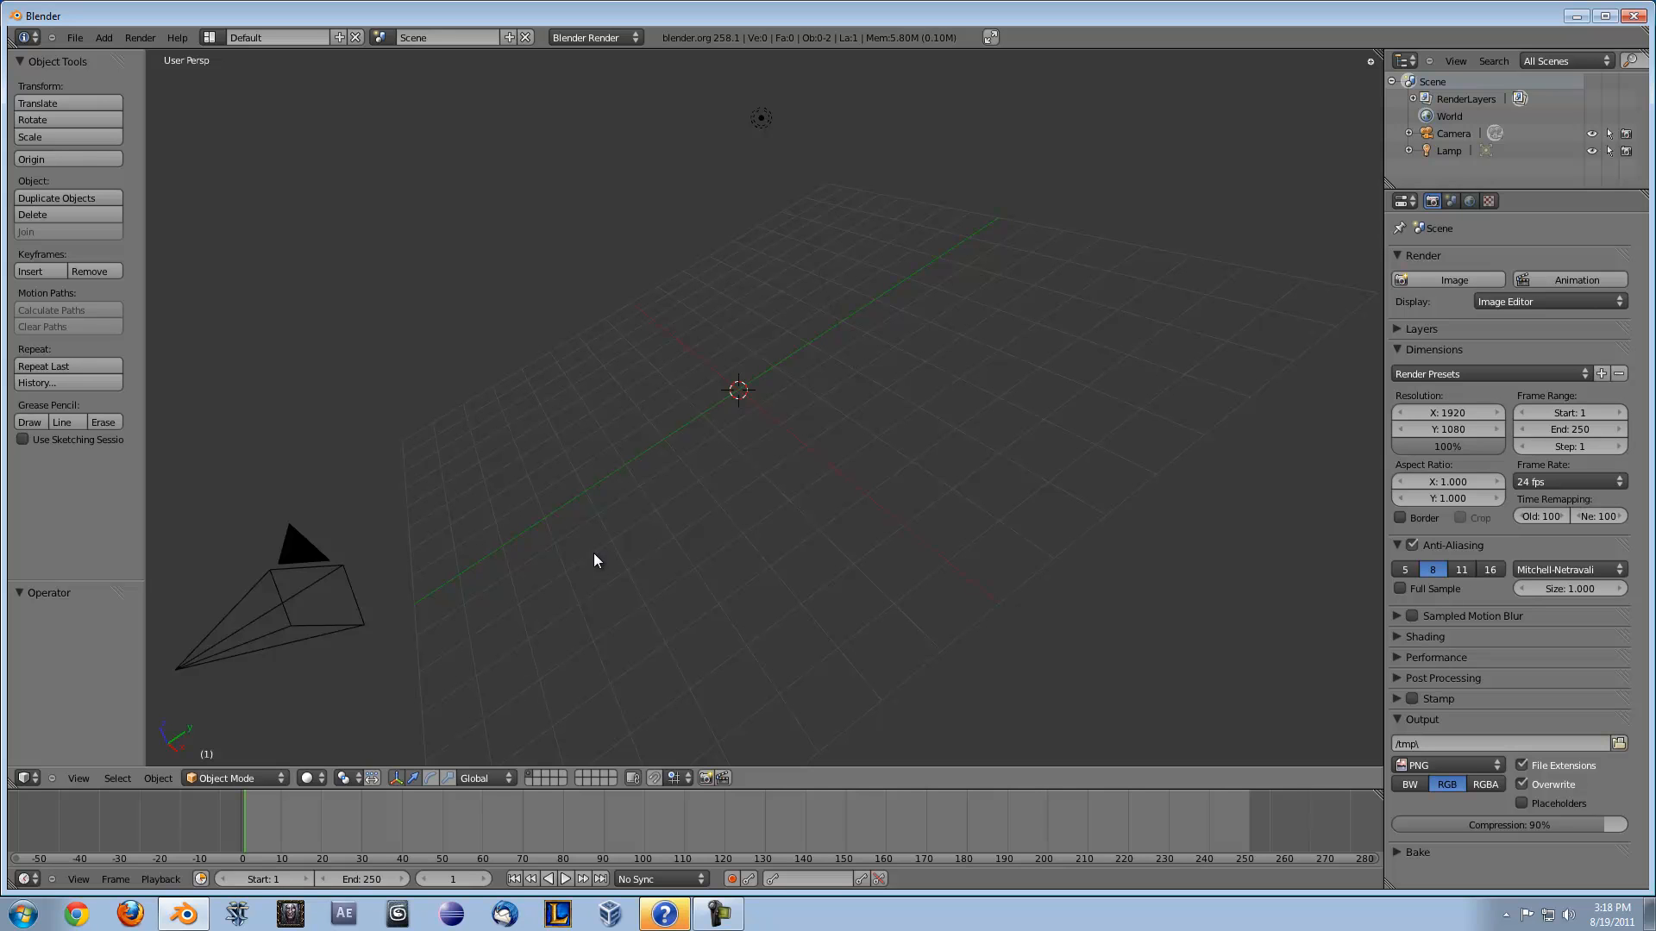
{"action": "middle_click_drag", "start_coordinate": [594, 552], "coordinate": [514, 491]}
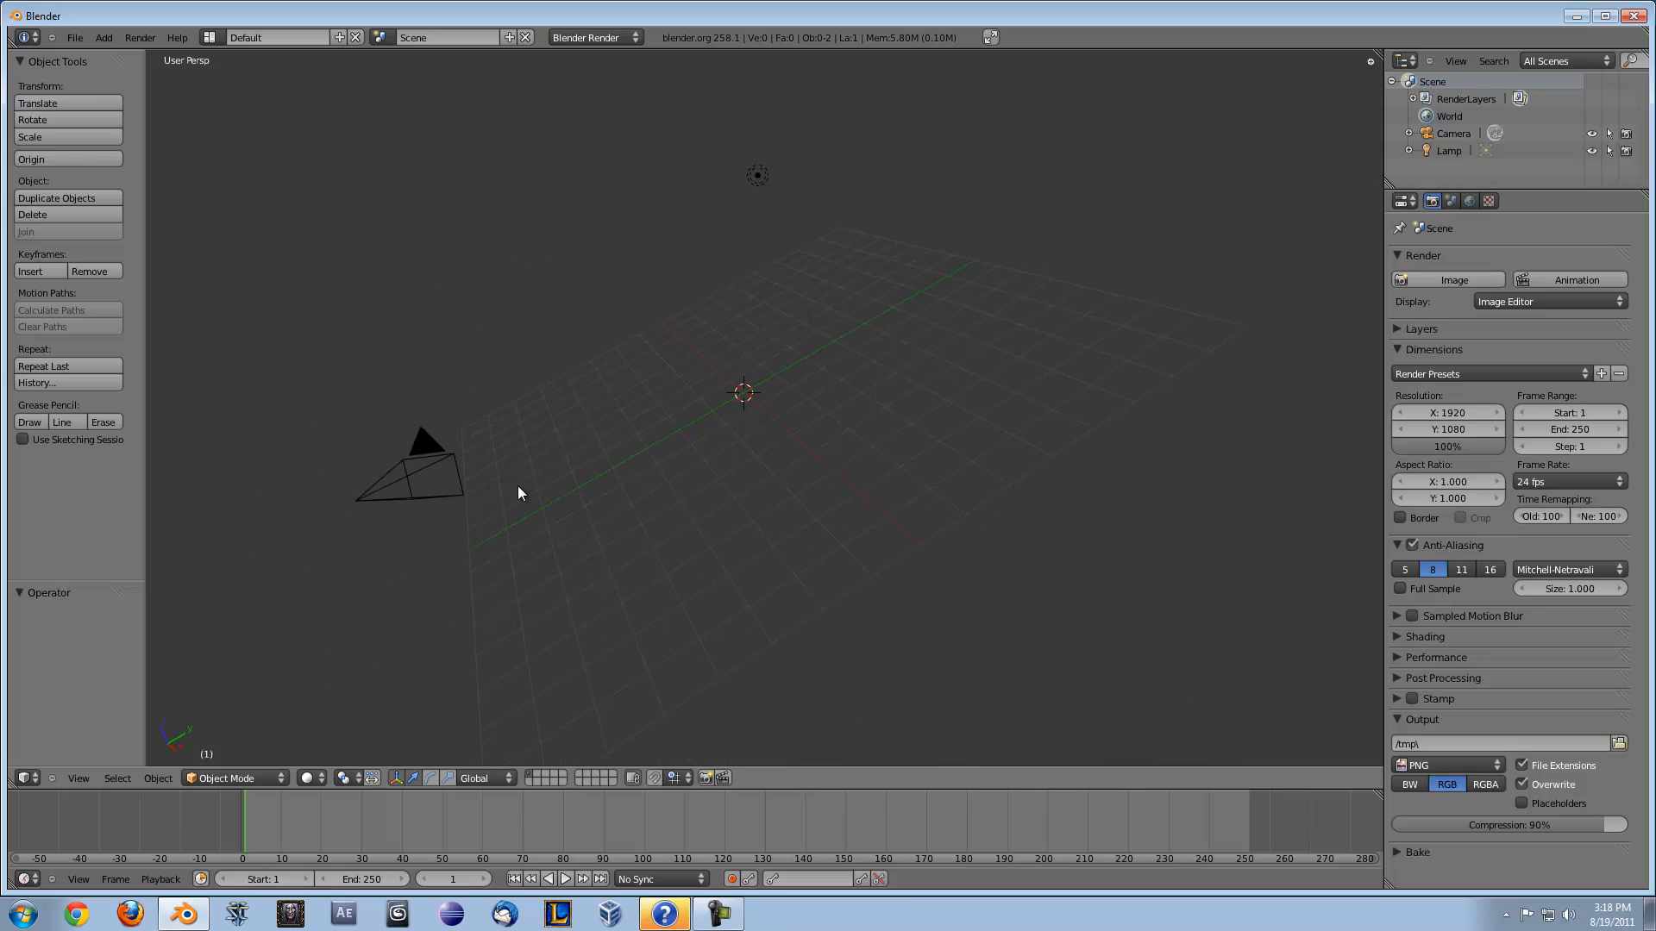
{"action": "middle_click_drag", "start_coordinate": [573, 410], "coordinate": [825, 288]}
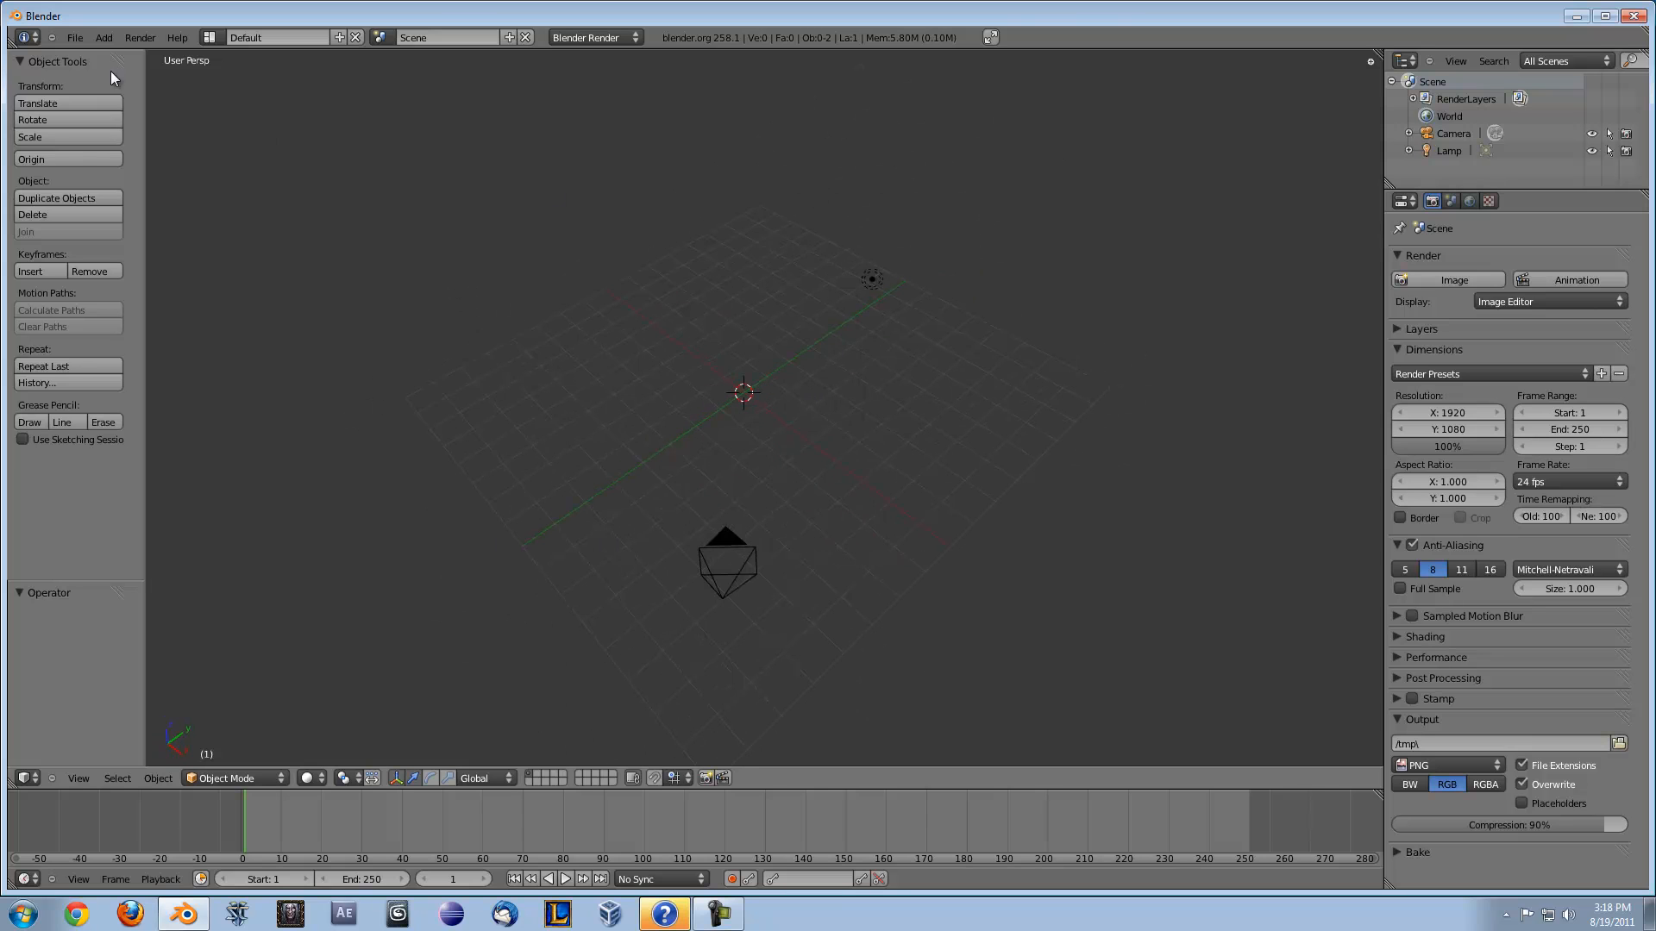
Check the mouse emulation options in the user preferences' input settings and close the preferences
{"action": "left_click", "coordinate": [75, 38]}
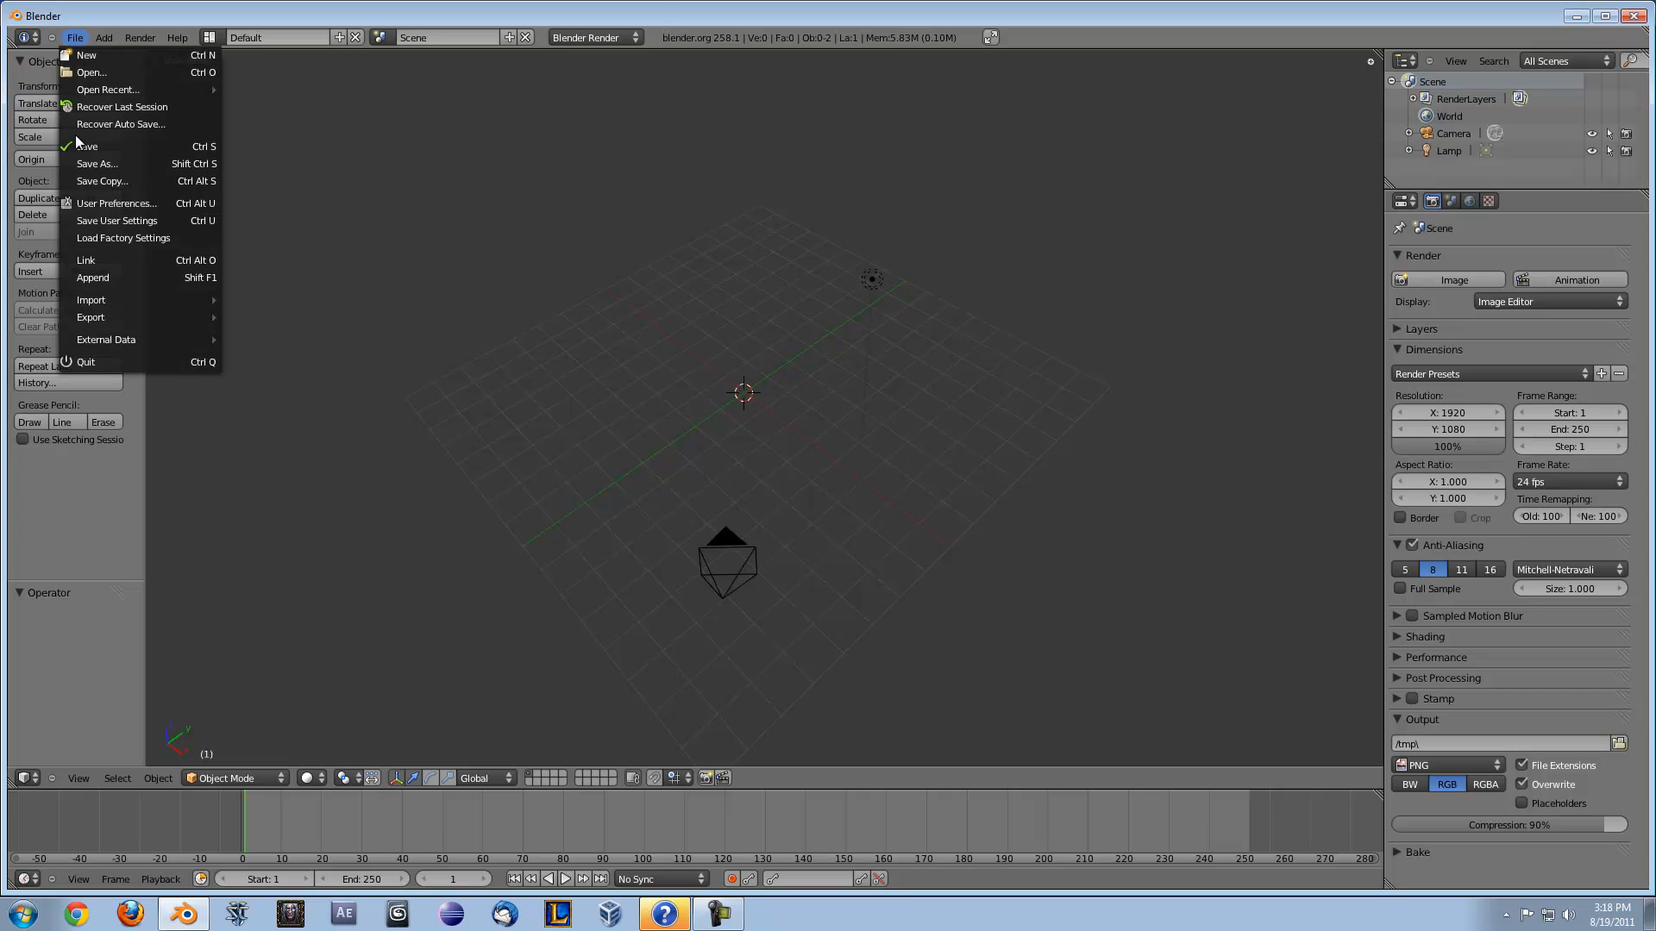
{"action": "left_click", "coordinate": [103, 205]}
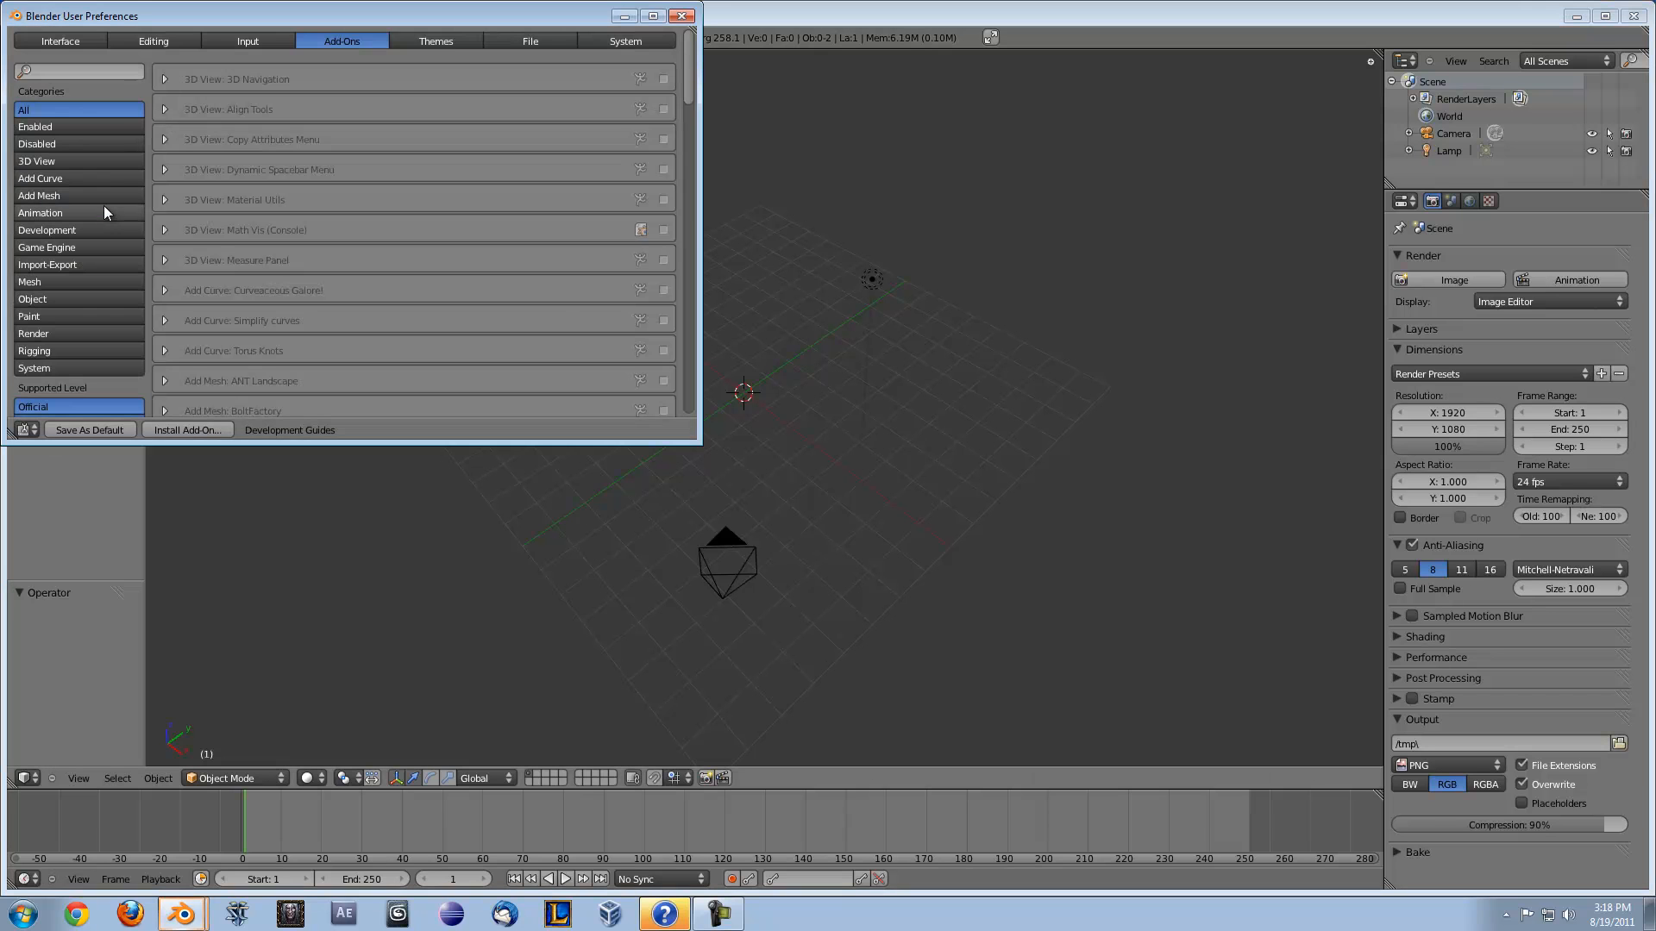
{"action": "left_click", "coordinate": [250, 41]}
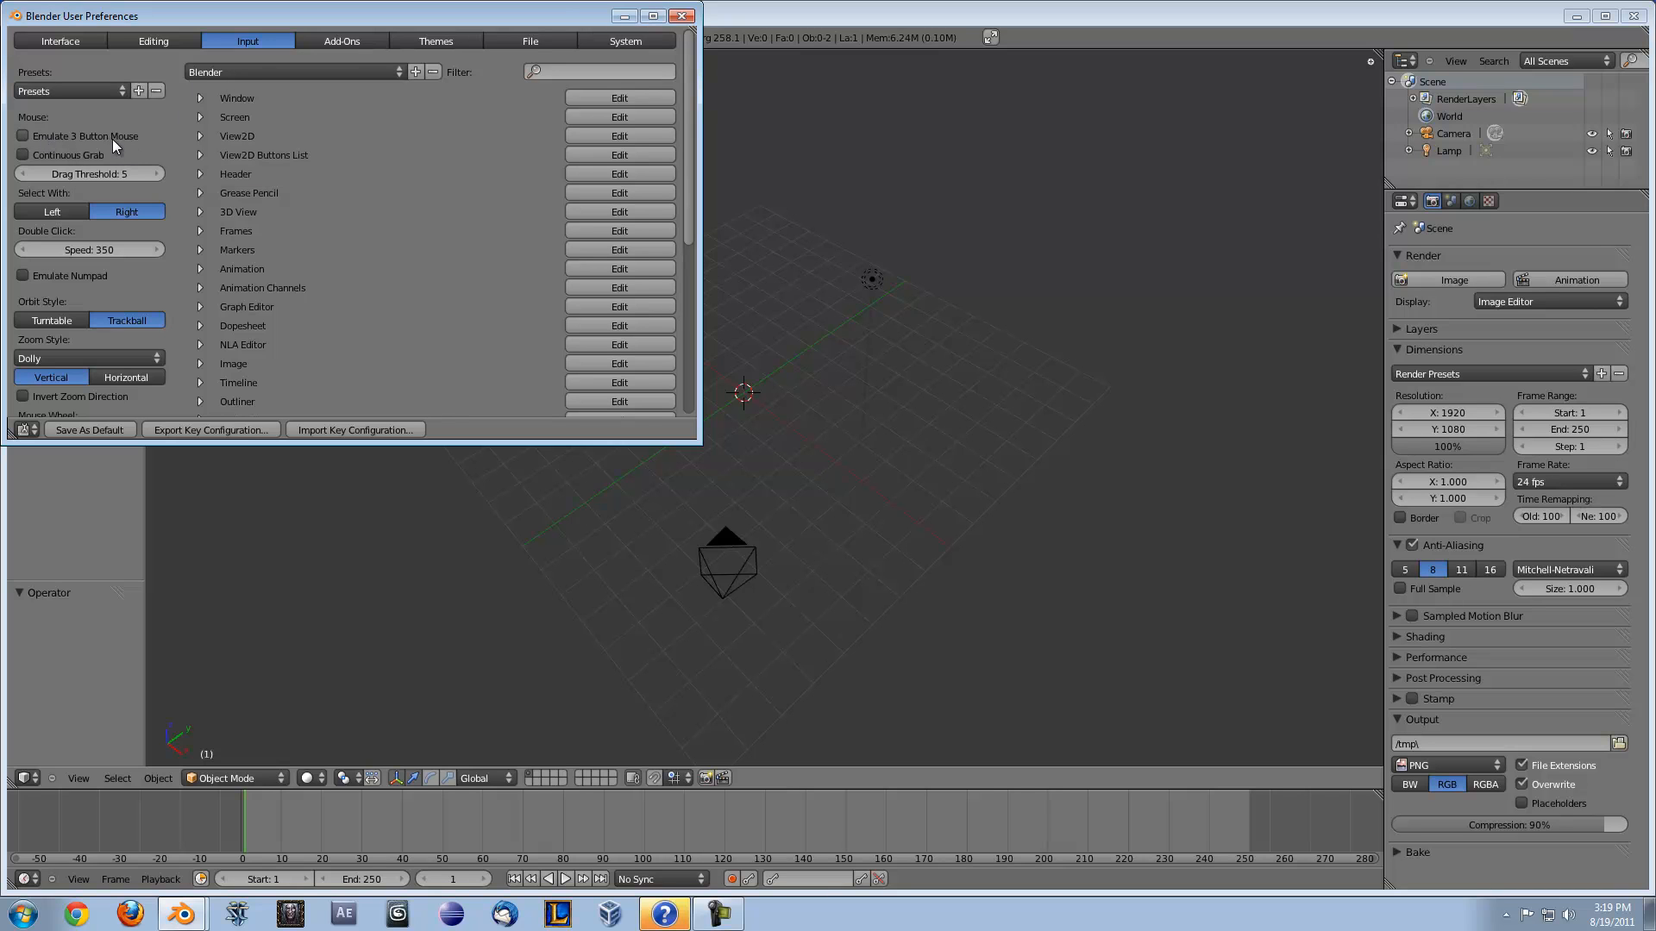
{"action": "left_click", "coordinate": [681, 16]}
{"action": "middle_click_drag", "start_coordinate": [728, 325], "coordinate": [696, 252]}
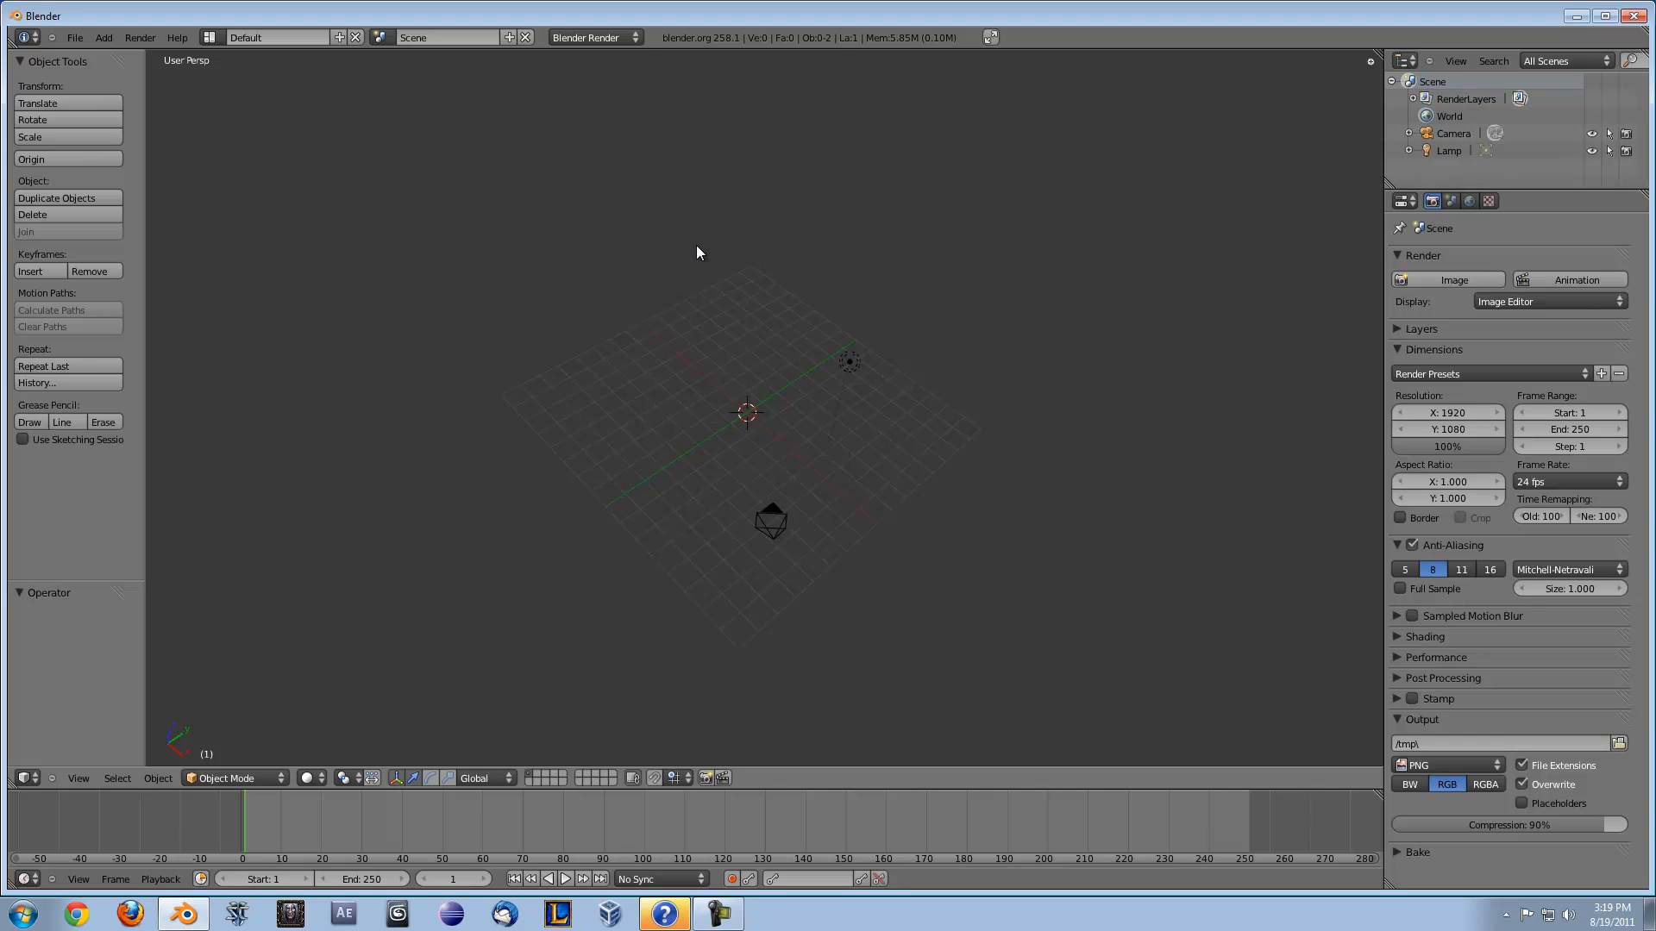
Look through the scene camera, render a test image of the current frame and return to the 3D view
{"action": "key", "text": "KP_0"}
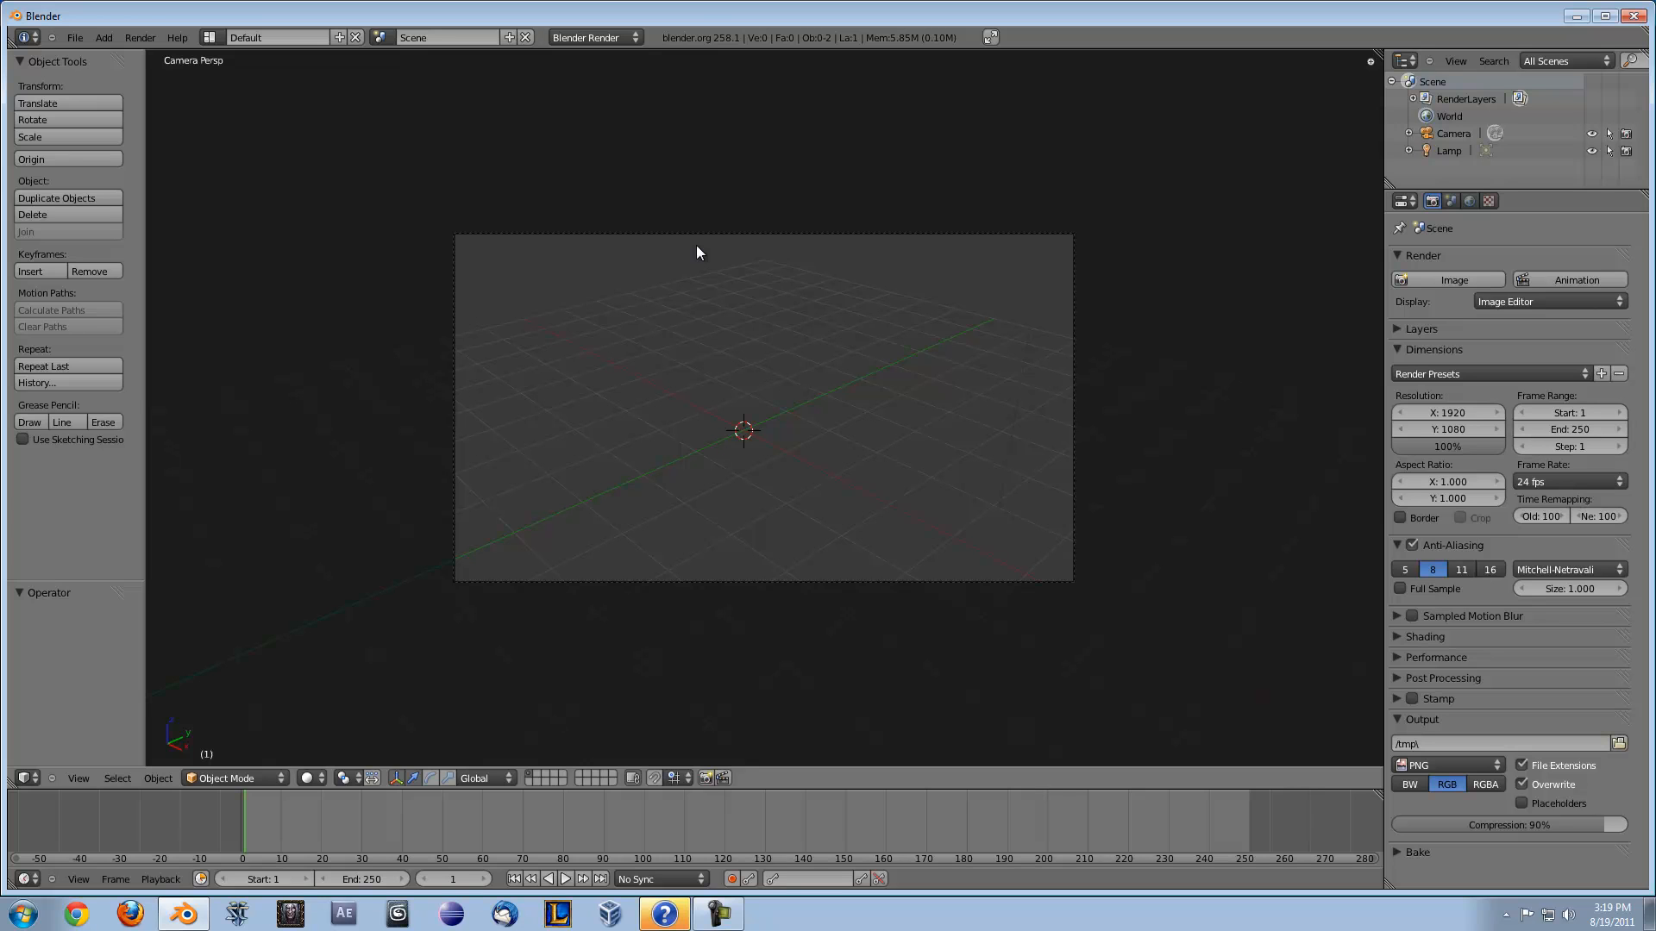
{"action": "key", "text": "F12"}
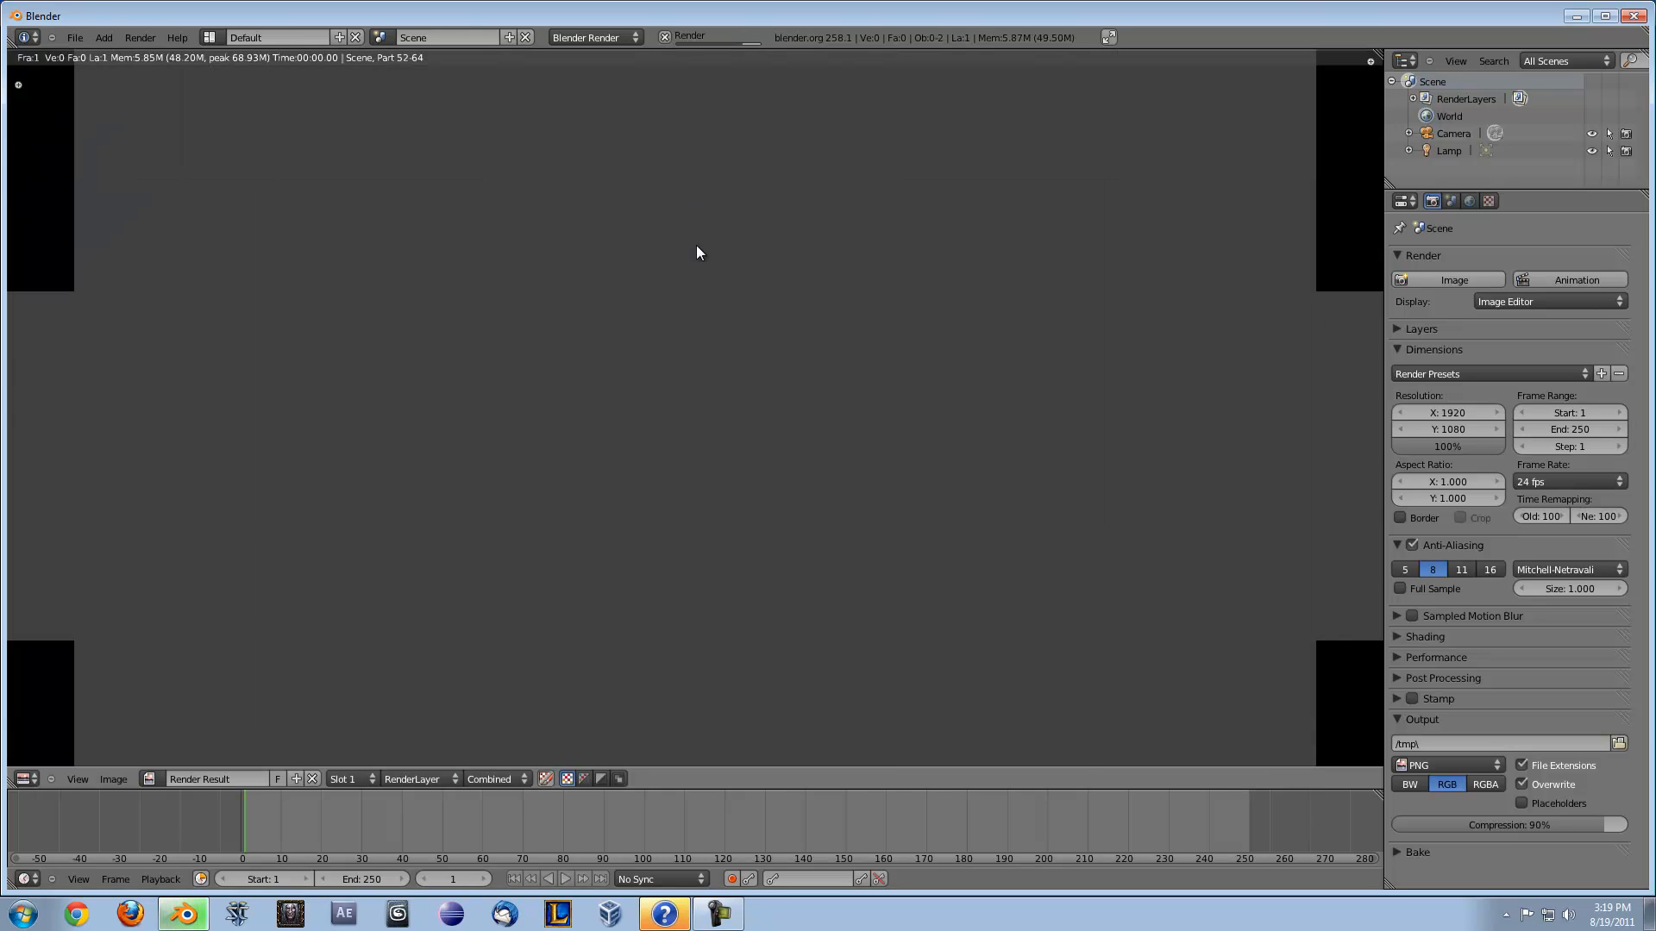
{"action": "key", "text": "Escape"}
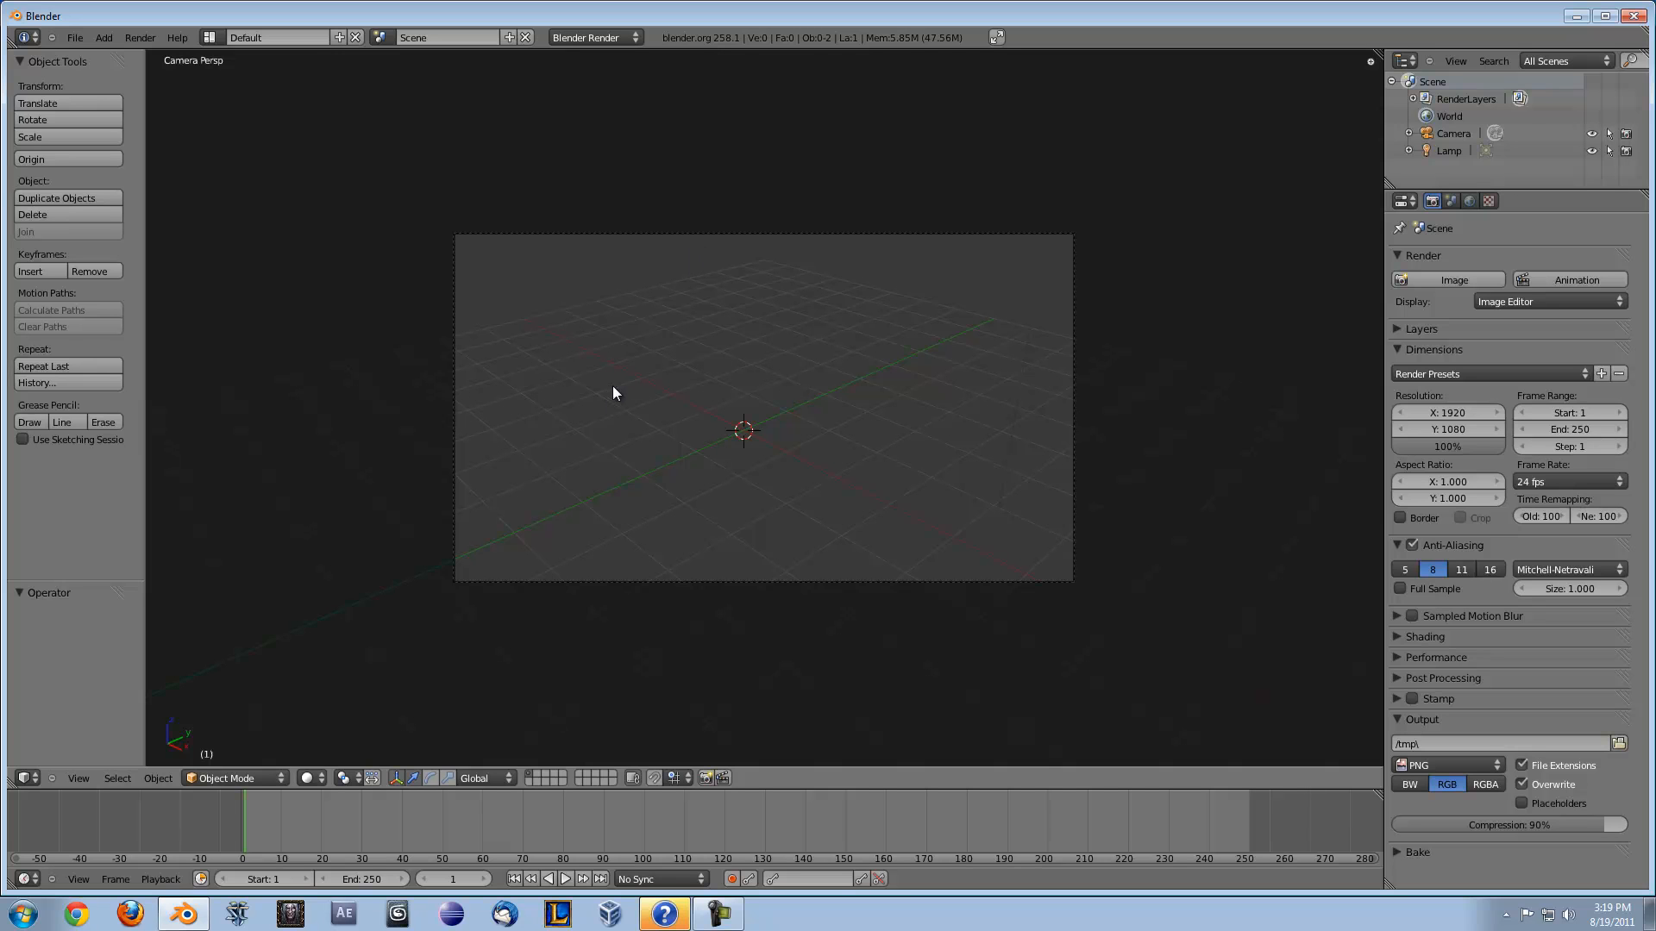
Find the Add Cube command through the operator search and add a cube at the world origin
{"action": "middle_click_drag", "start_coordinate": [638, 380], "coordinate": [706, 395]}
{"action": "scroll", "coordinate": [664, 354], "scroll_direction": "down", "scroll_amount": 4}
{"action": "middle_click_drag", "start_coordinate": [1022, 387], "coordinate": [522, 416]}
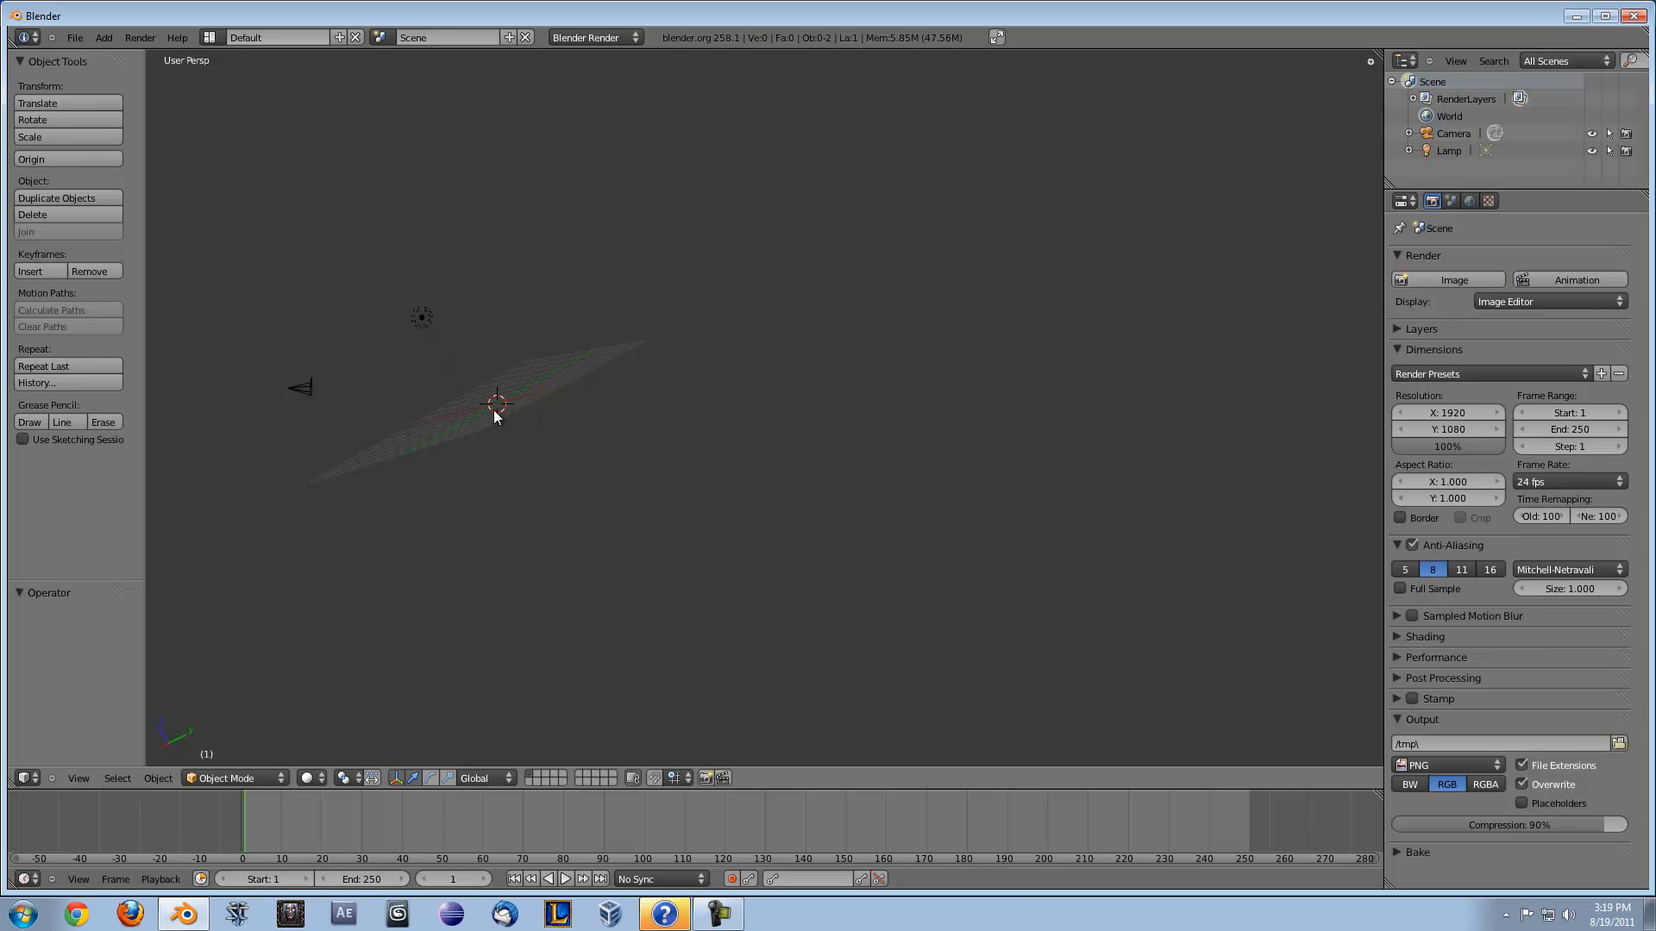
{"action": "key", "text": "ctrl+KP_Decimal"}
{"action": "scroll", "coordinate": [515, 406], "scroll_direction": "up", "scroll_amount": 9}
{"action": "scroll", "coordinate": [500, 417], "scroll_direction": "down", "scroll_amount": 5}
{"action": "middle_click_drag", "start_coordinate": [434, 453], "coordinate": [742, 422]}
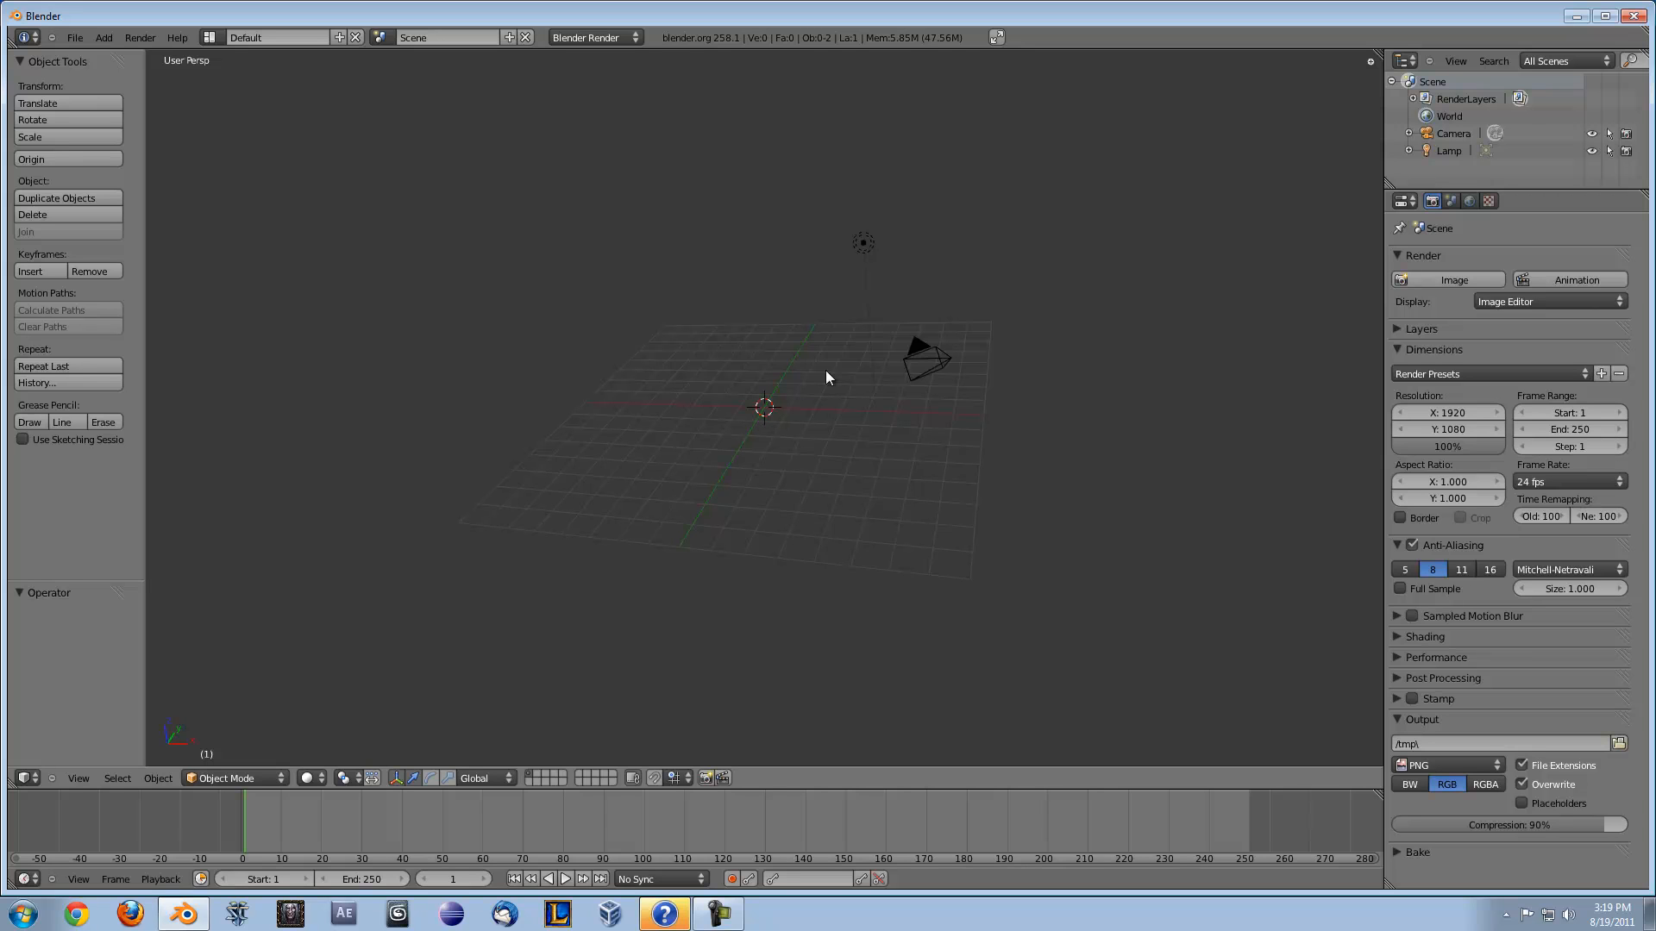
{"action": "key", "text": "space"}
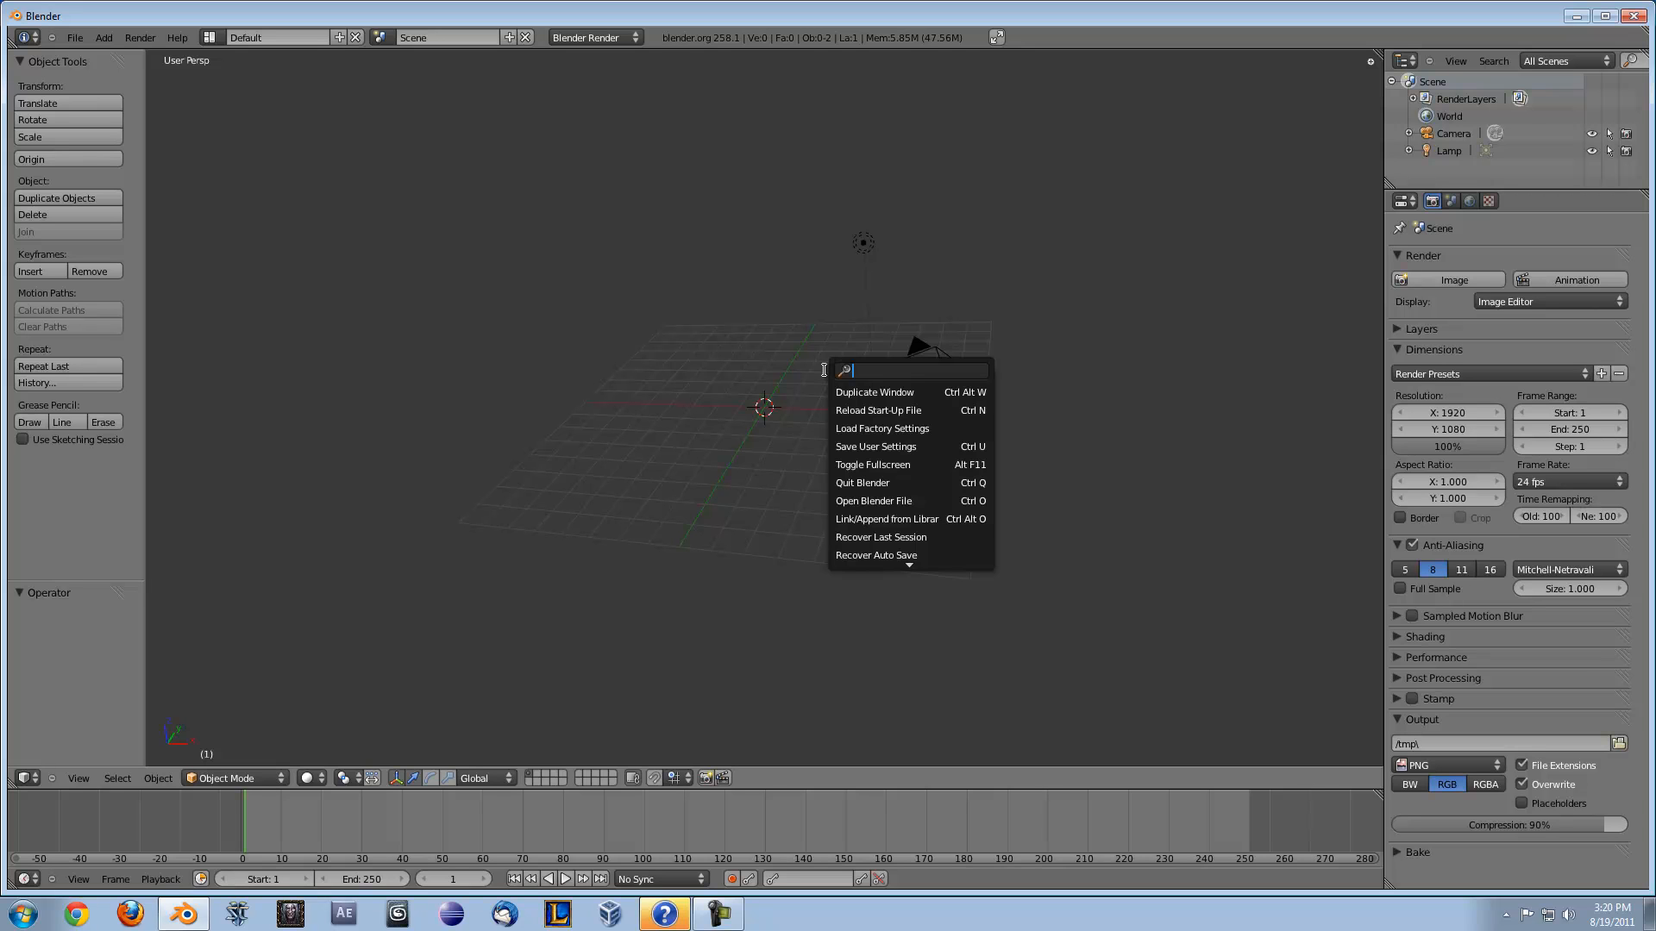
{"action": "type", "text": "add cube"}
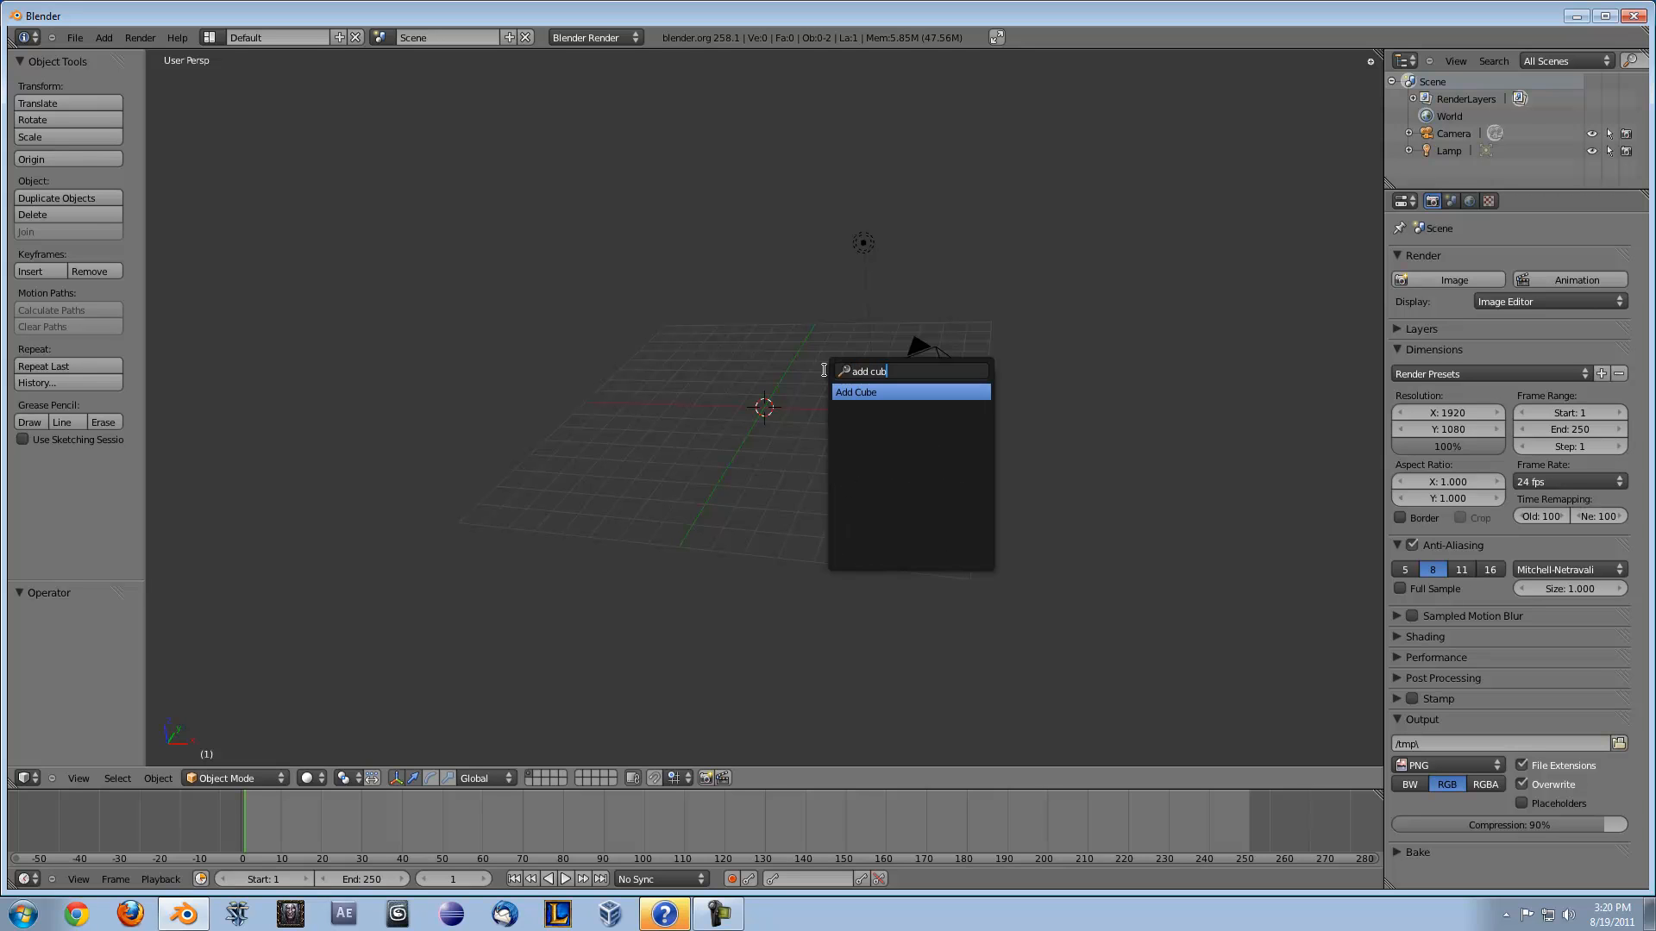
{"action": "key", "text": "Return"}
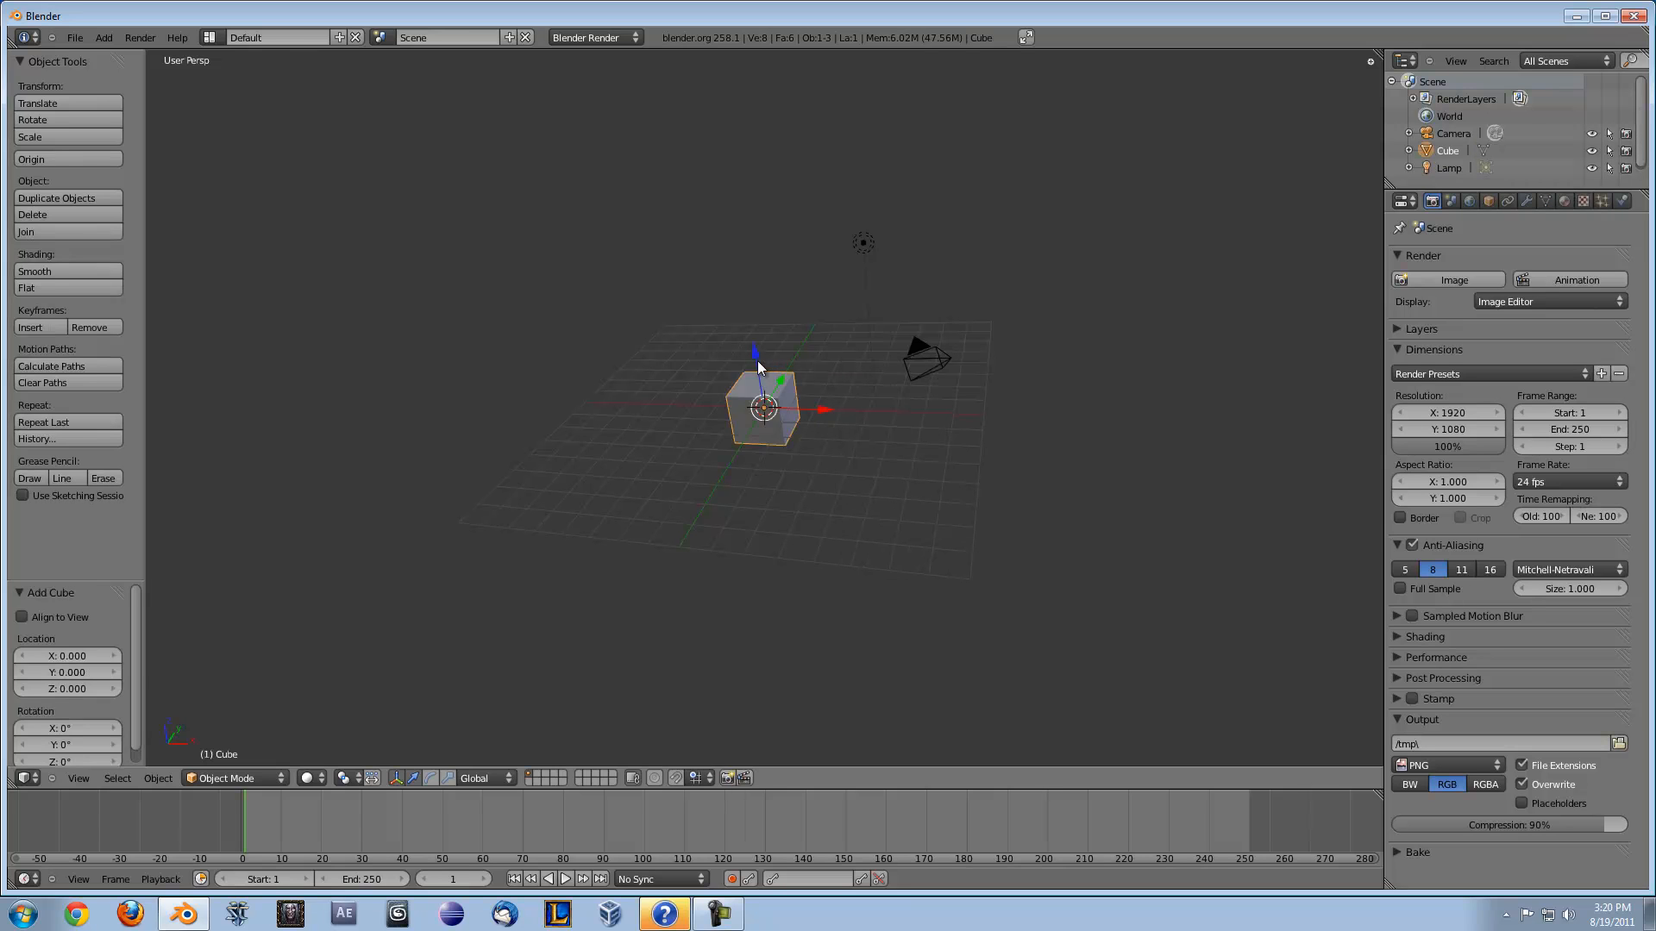
Raise the cube about 2.6 units along Z and scale it down uniformly to less than half its size
{"action": "key", "text": "g"}
{"action": "key", "text": "z"}
{"action": "left_click", "coordinate": [752, 260]}
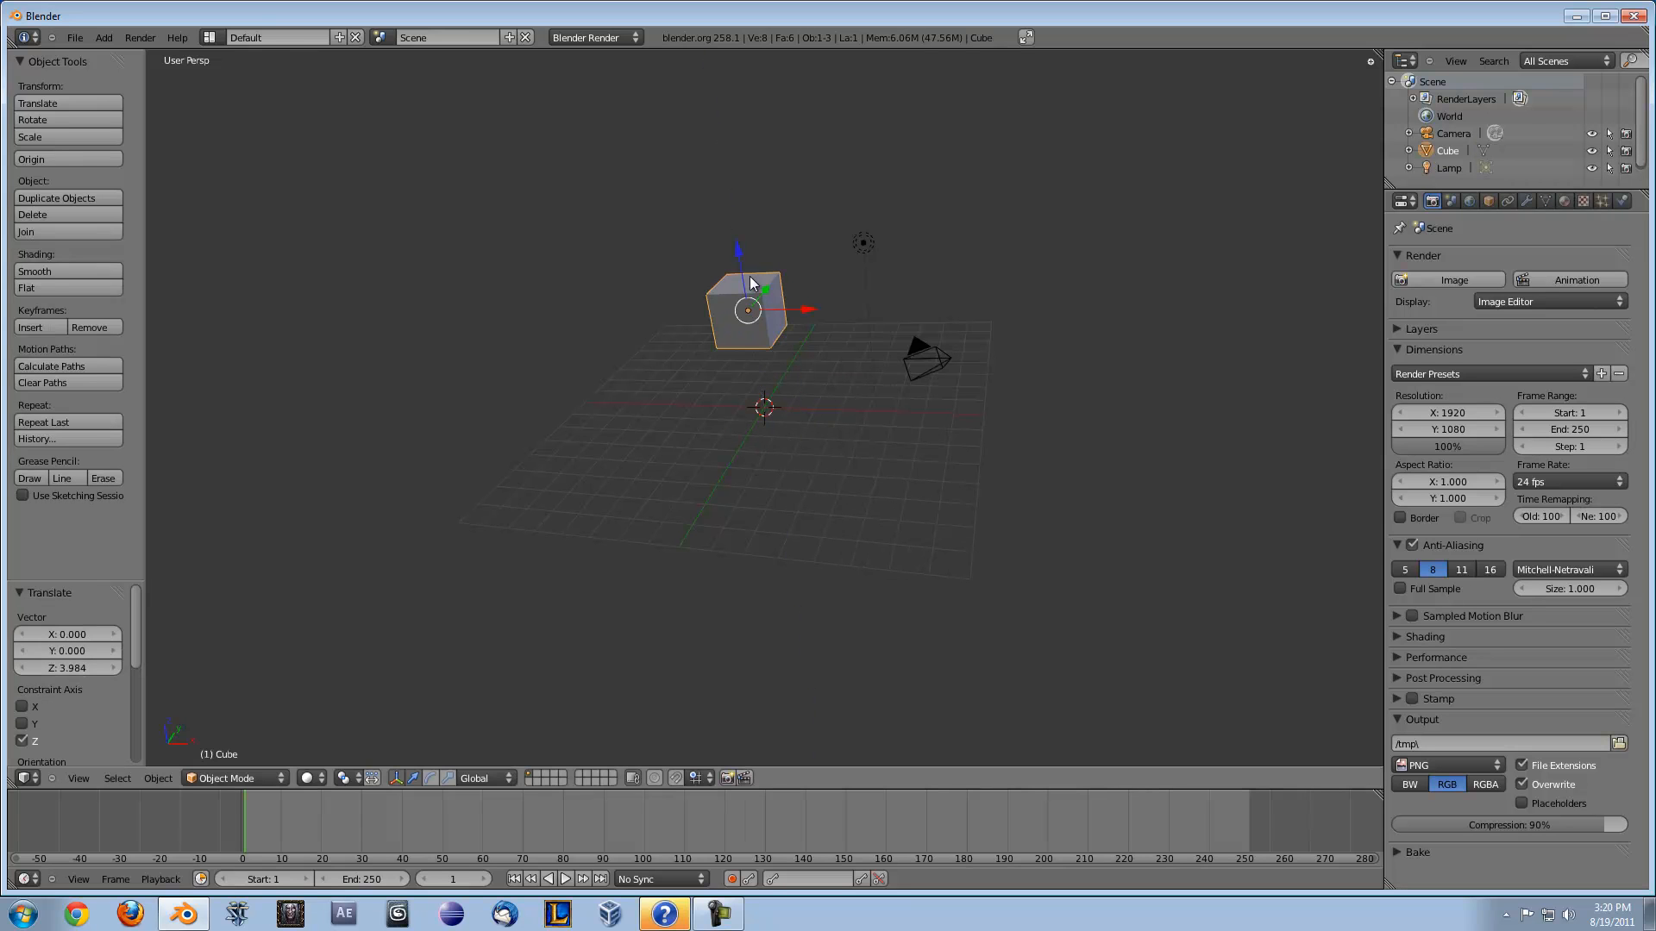
{"action": "key", "text": "g"}
{"action": "key", "text": "z"}
{"action": "left_click", "coordinate": [747, 303]}
{"action": "key", "text": "s"}
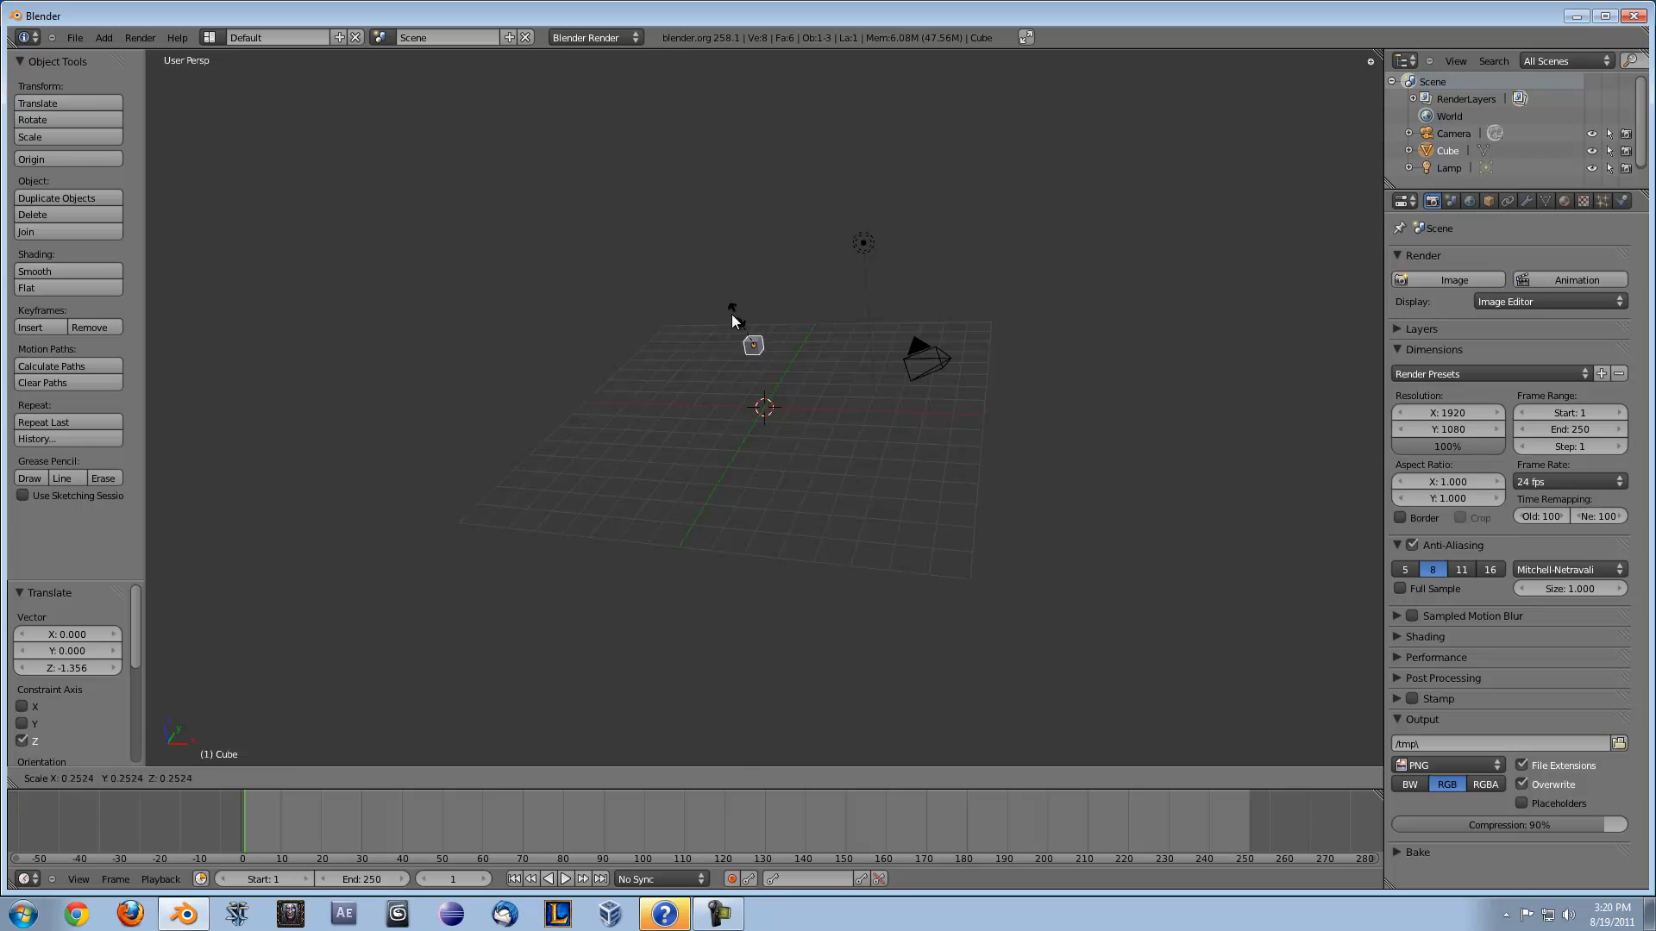
{"action": "left_click", "coordinate": [721, 316]}
{"action": "left_click", "coordinate": [719, 309]}
Deselect everything, place the 3D cursor near the grid centre and add a Monkey mesh there
{"action": "key", "text": "a"}
{"action": "left_click", "coordinate": [768, 409]}
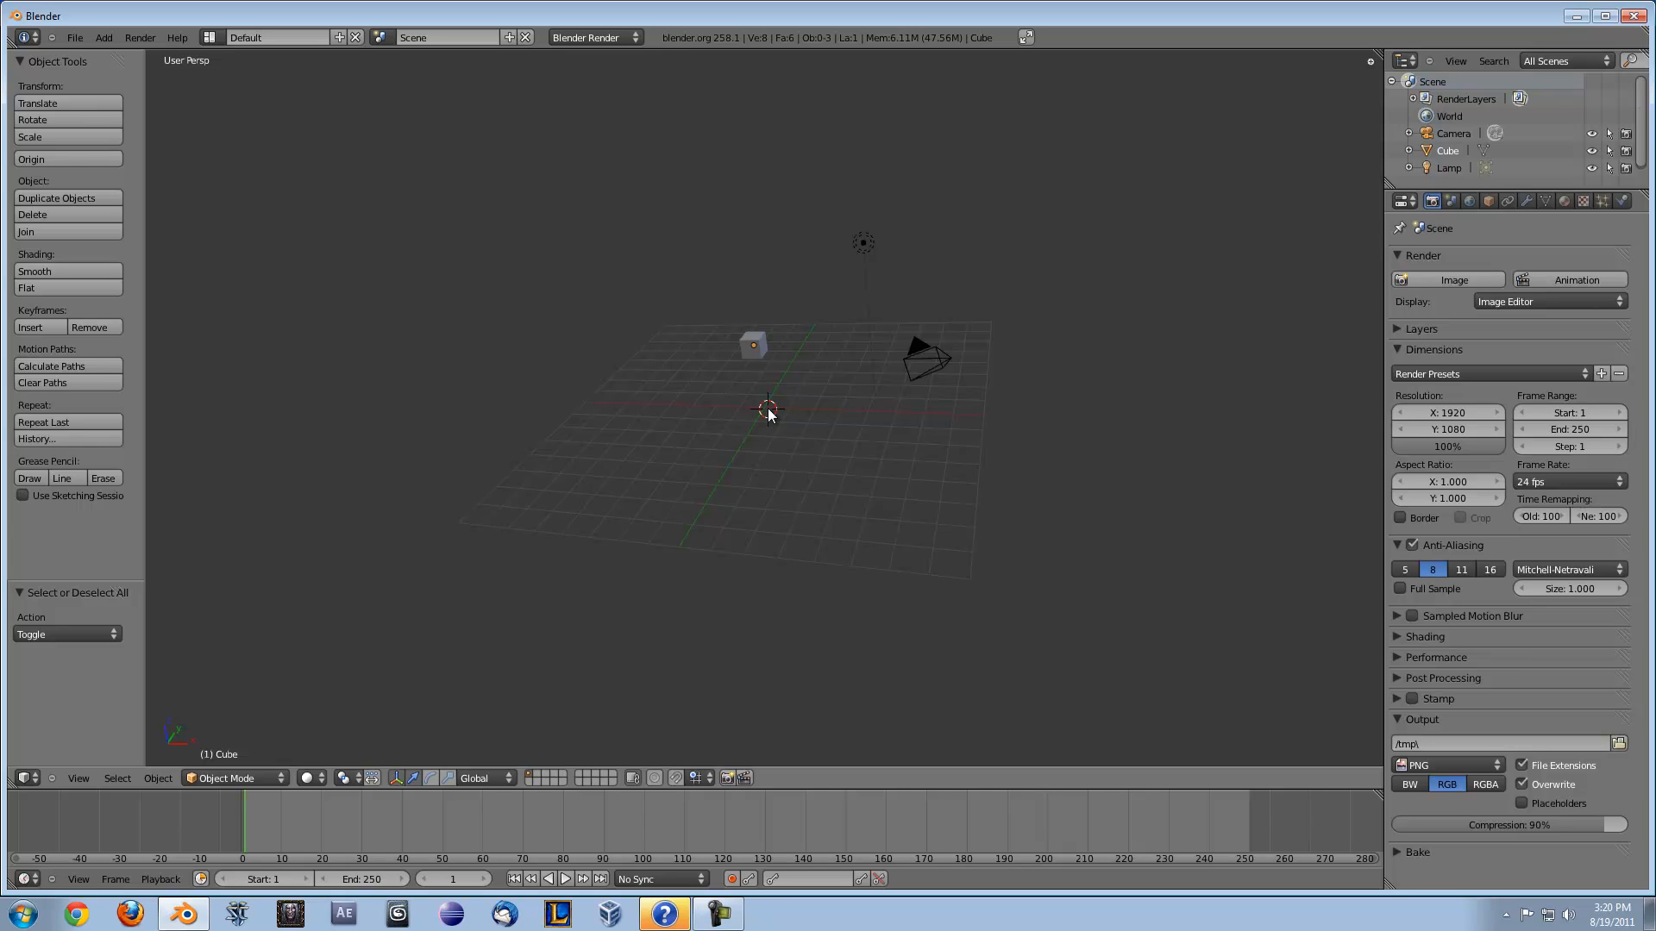
{"action": "key", "text": "shift+a"}
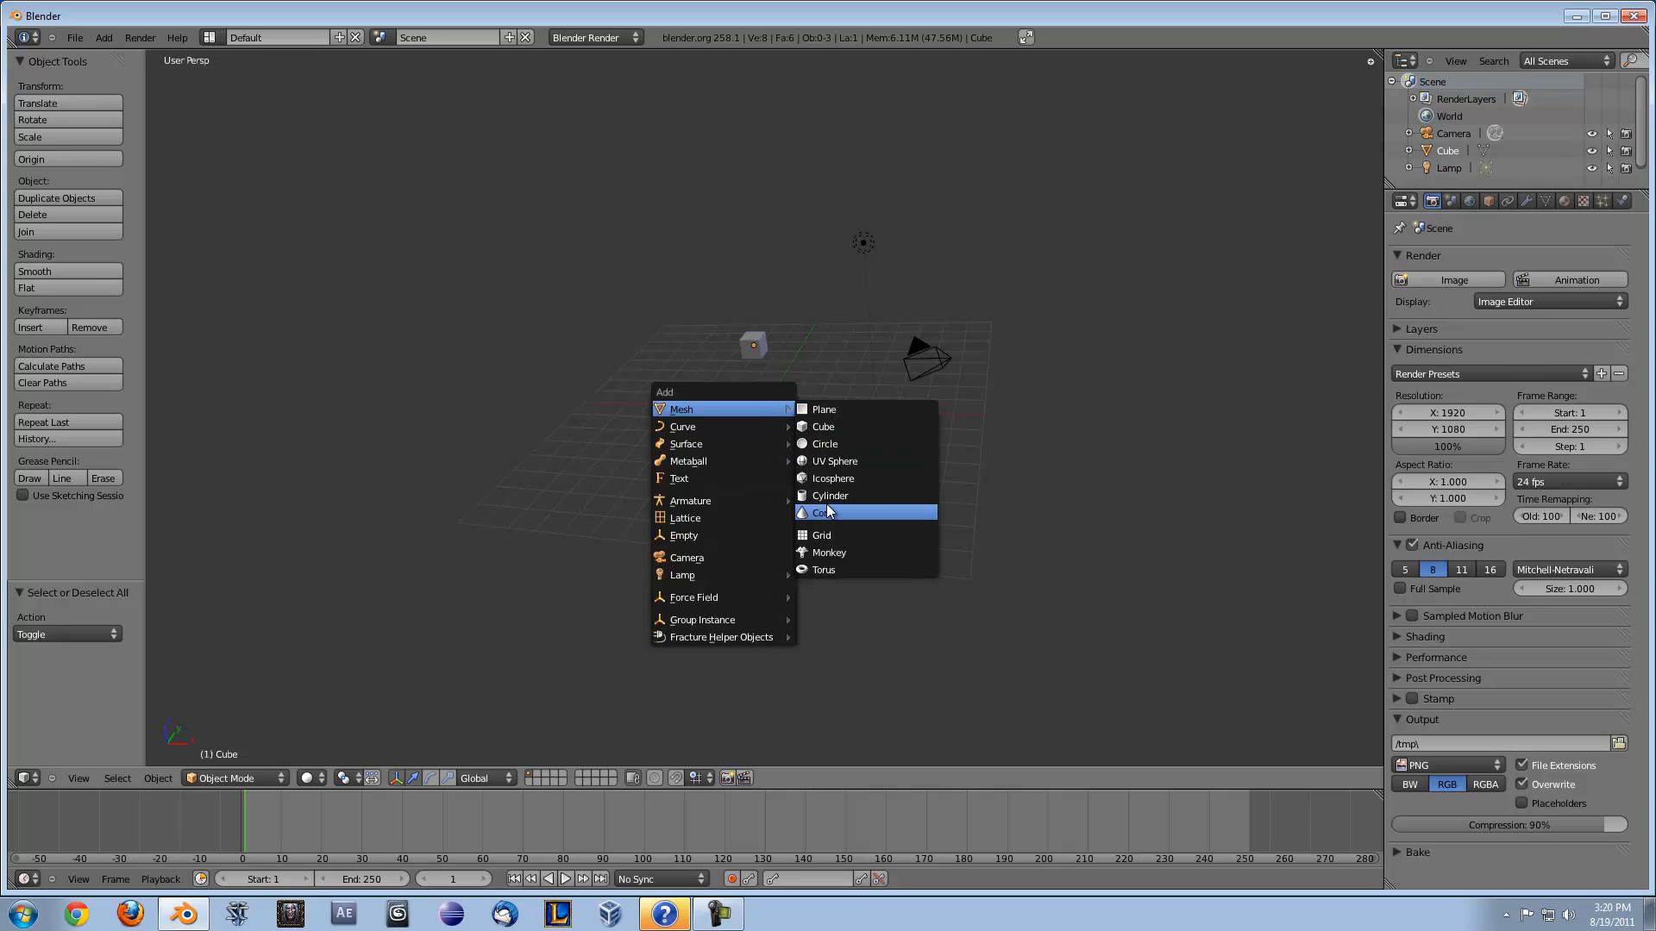
{"action": "left_click", "coordinate": [828, 552]}
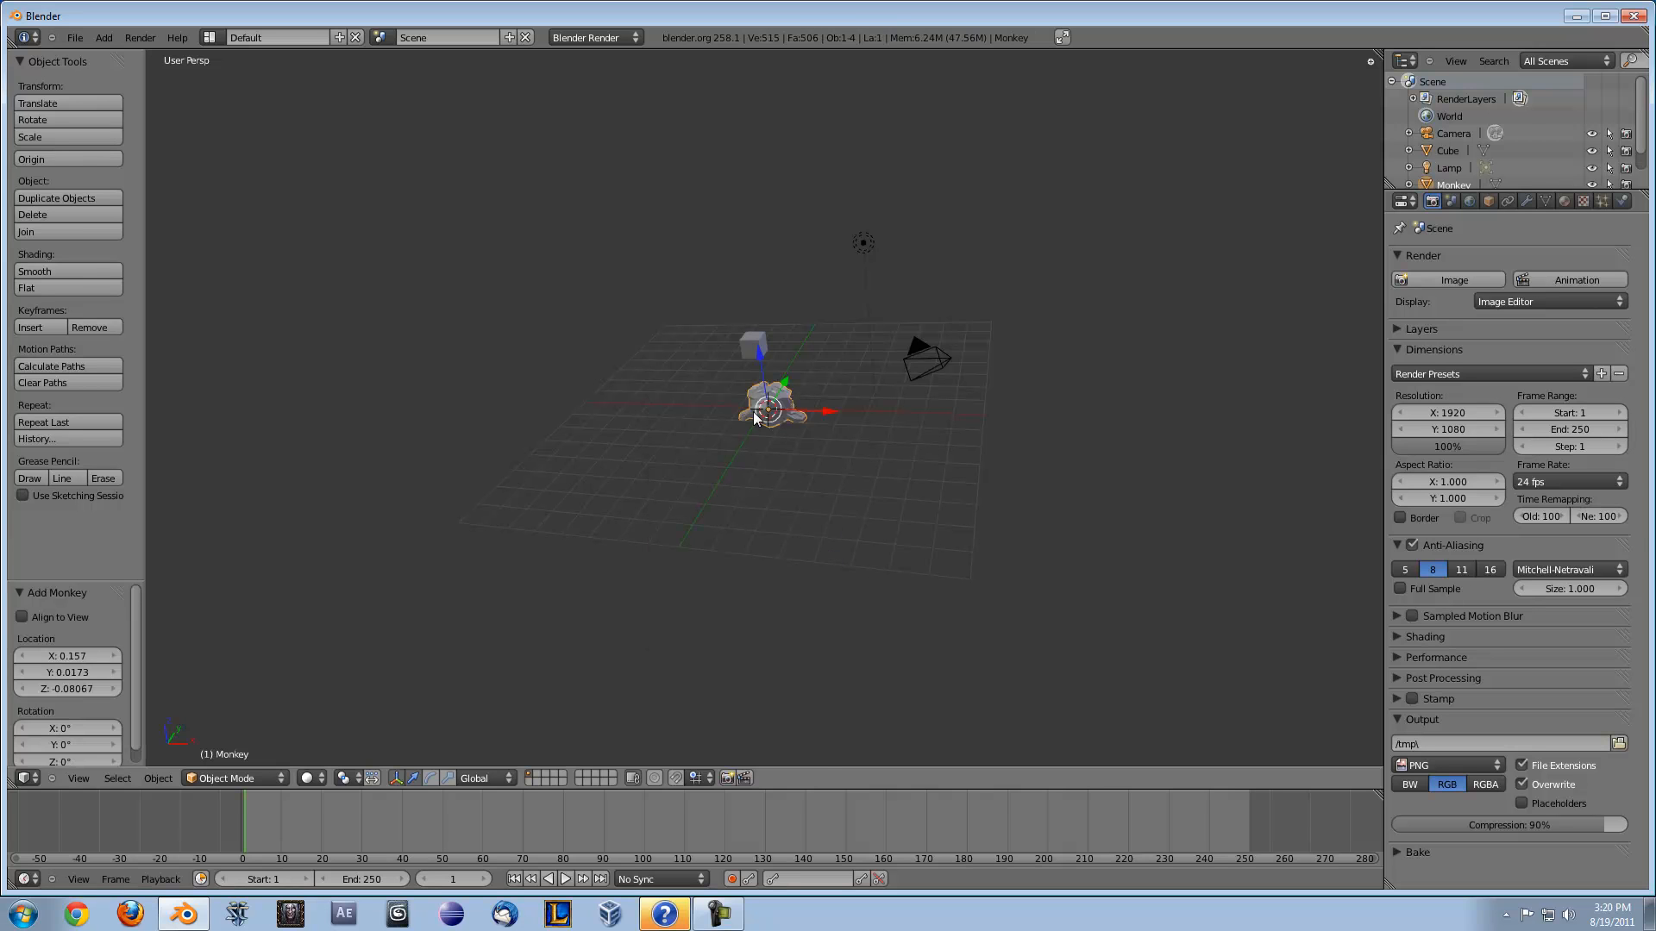
Move the monkey clear of the cube and scale it uniformly by about 0.355
{"action": "left_click_drag", "start_coordinate": [759, 354], "coordinate": [729, 330]}
{"action": "key", "text": "s"}
{"action": "left_click", "coordinate": [699, 335]}
{"action": "scroll", "coordinate": [669, 191], "scroll_direction": "up", "scroll_amount": 7}
{"action": "scroll", "coordinate": [540, 252], "scroll_direction": "down", "scroll_amount": 5}
{"action": "middle_click_drag", "start_coordinate": [544, 252], "coordinate": [627, 479]}
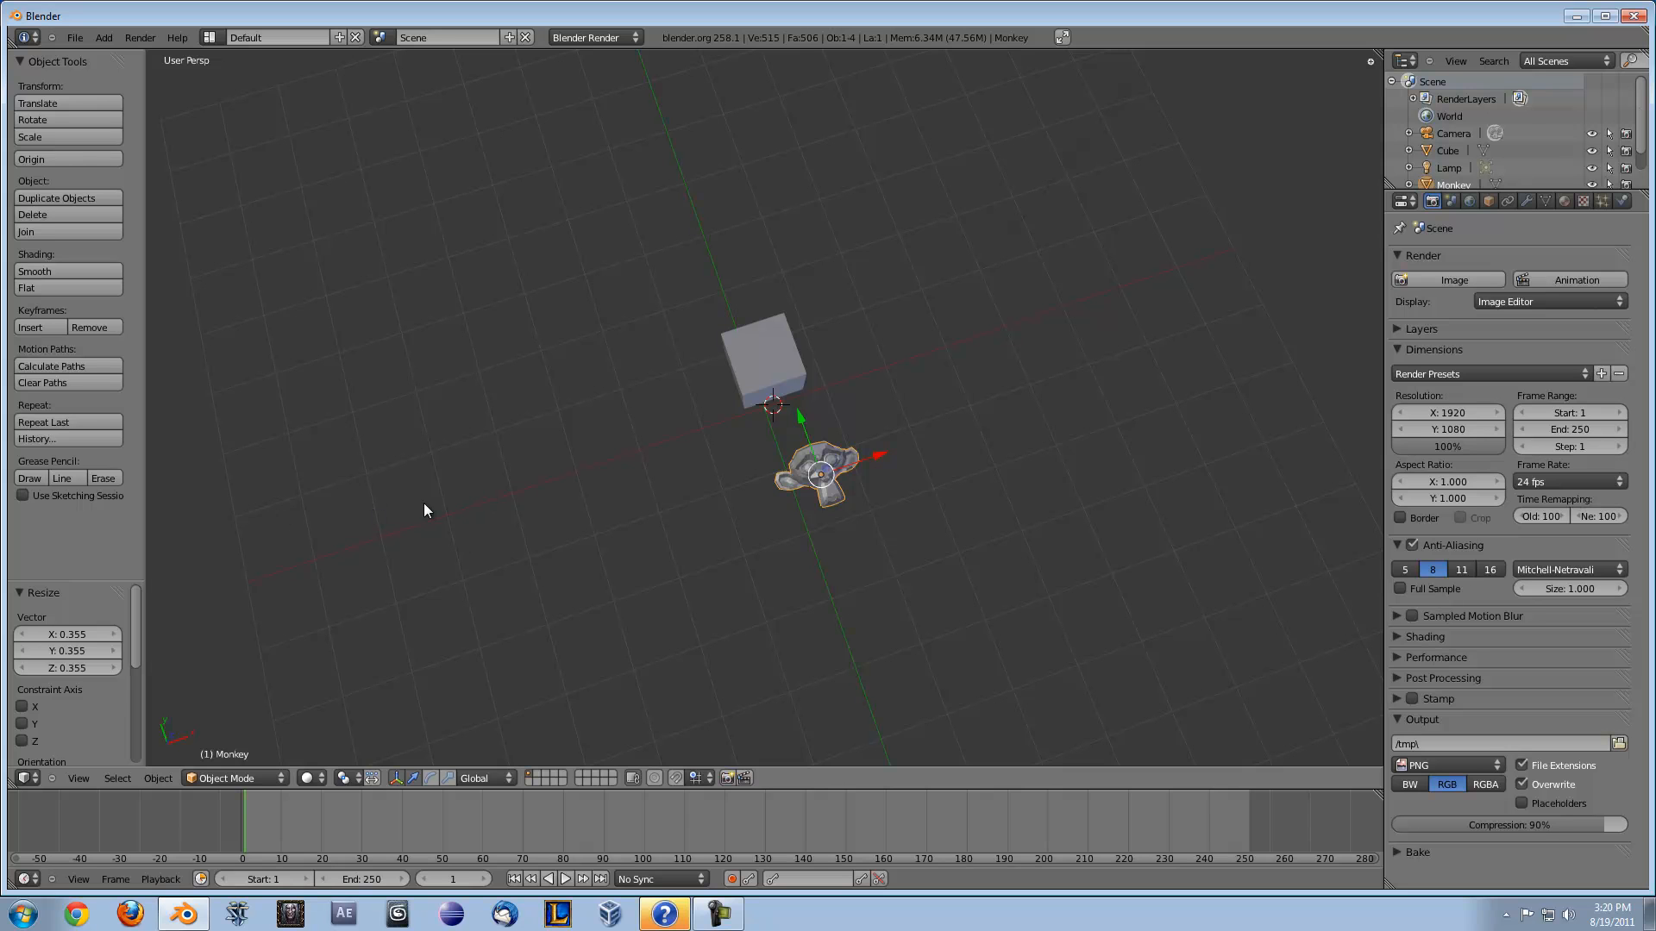
Examine the object types that can be added to the scene and the operator search as an alternative
{"action": "key", "text": "shift+a"}
{"action": "mouse_move", "coordinate": [914, 443]}
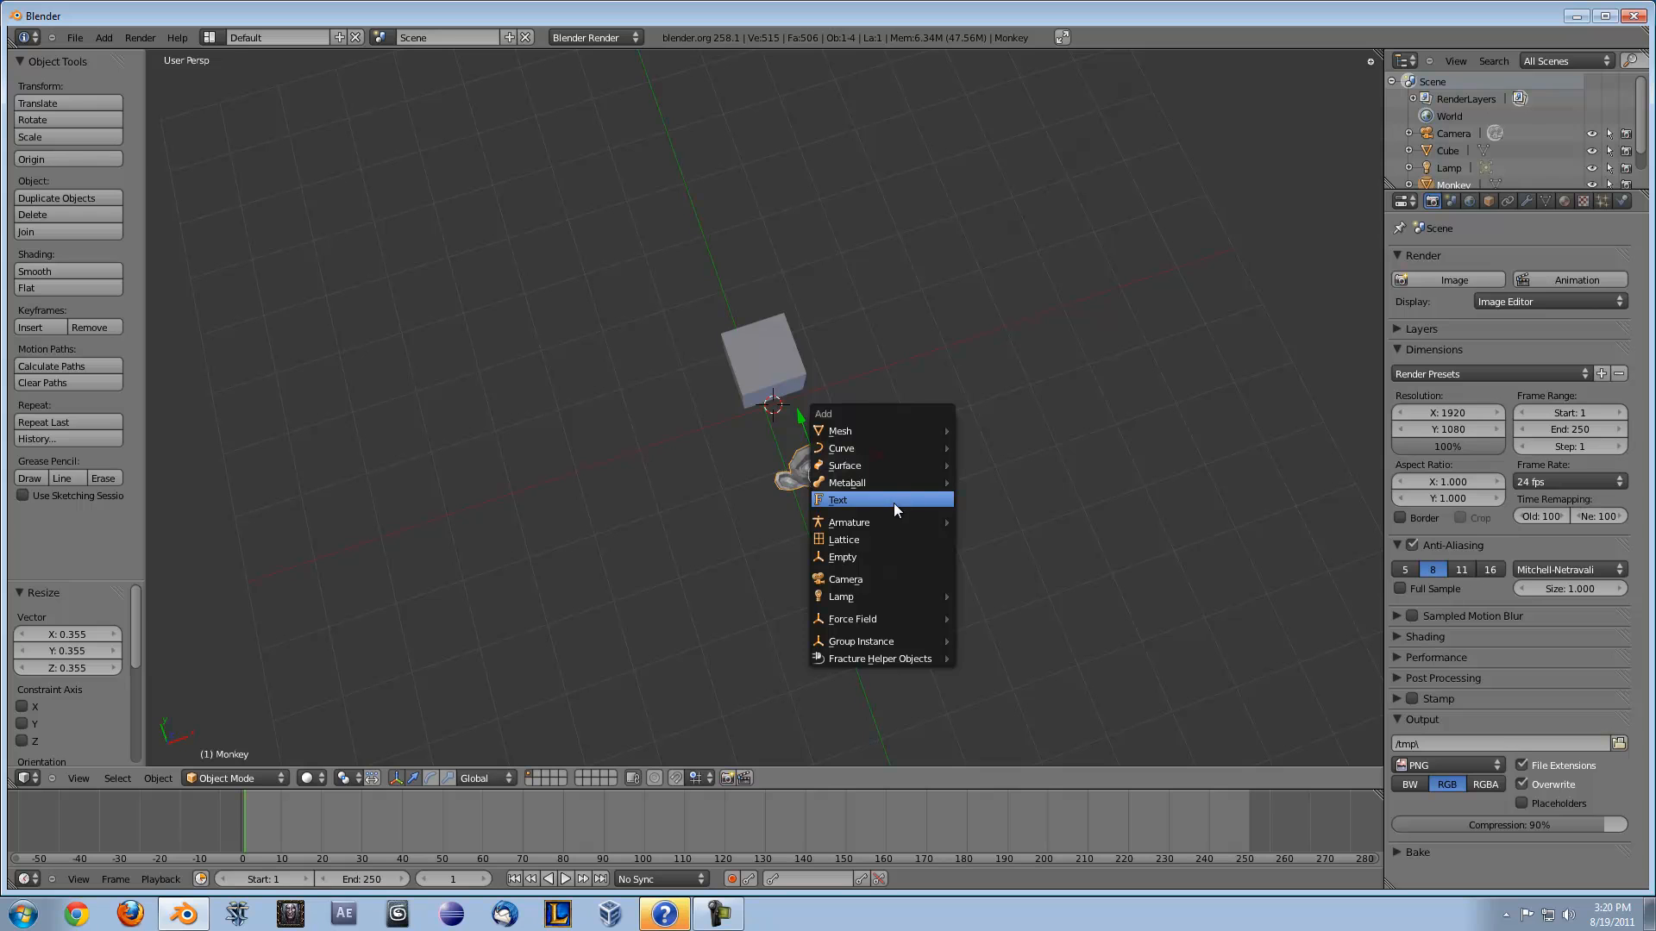
{"action": "mouse_move", "coordinate": [894, 524]}
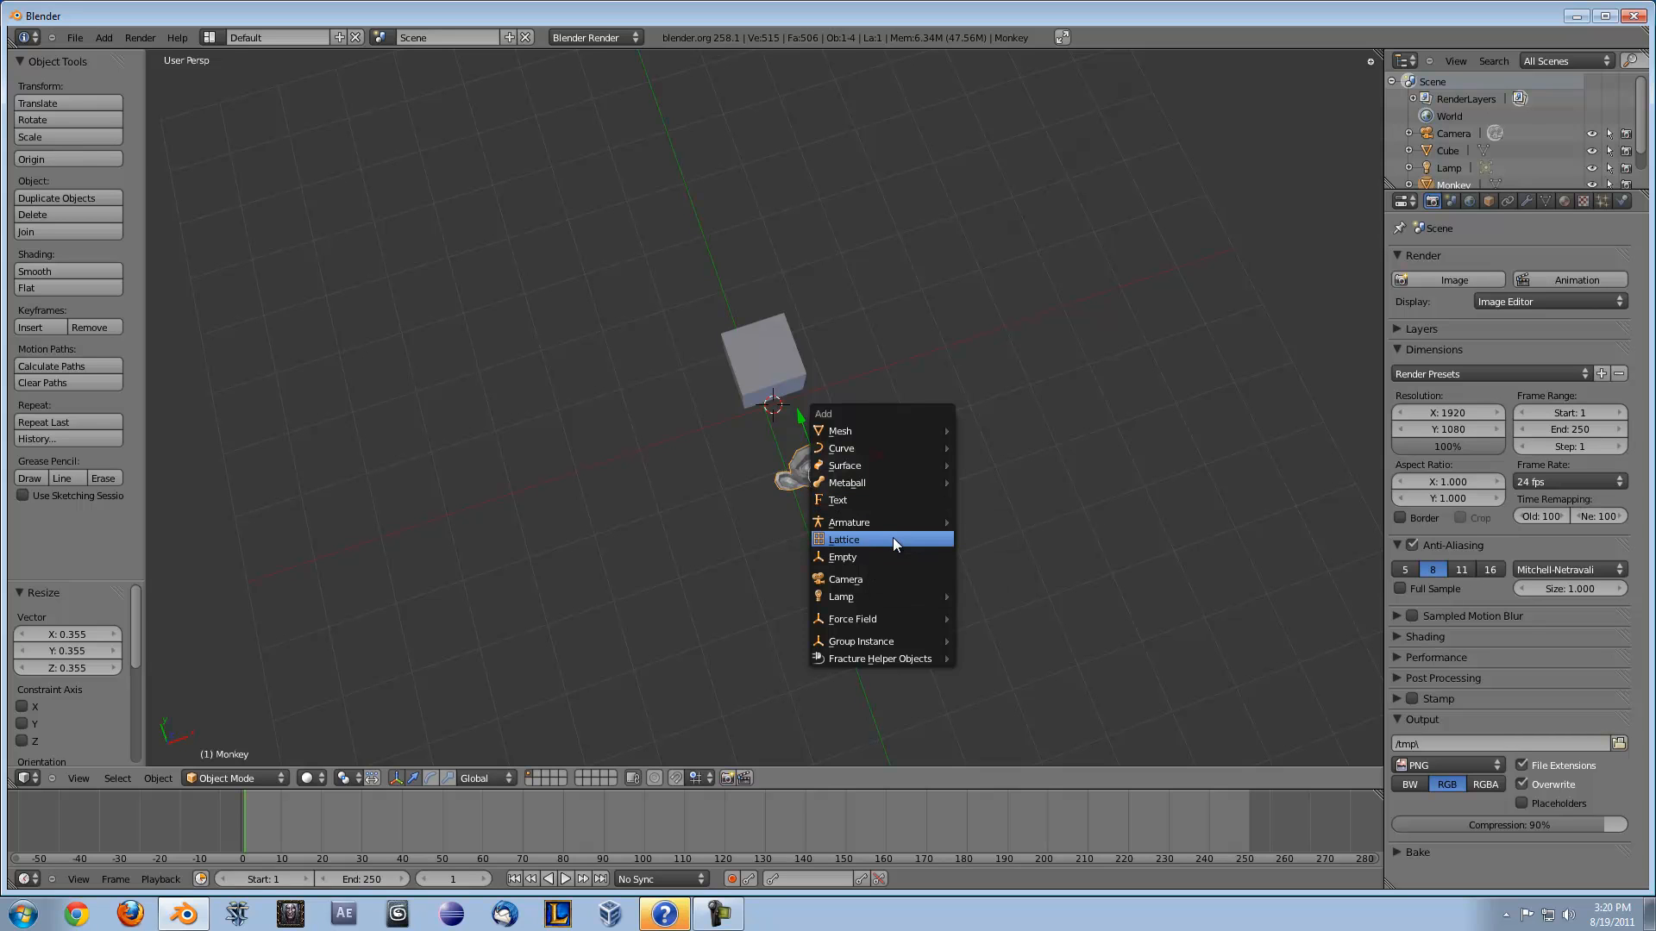
{"action": "mouse_move", "coordinate": [887, 621]}
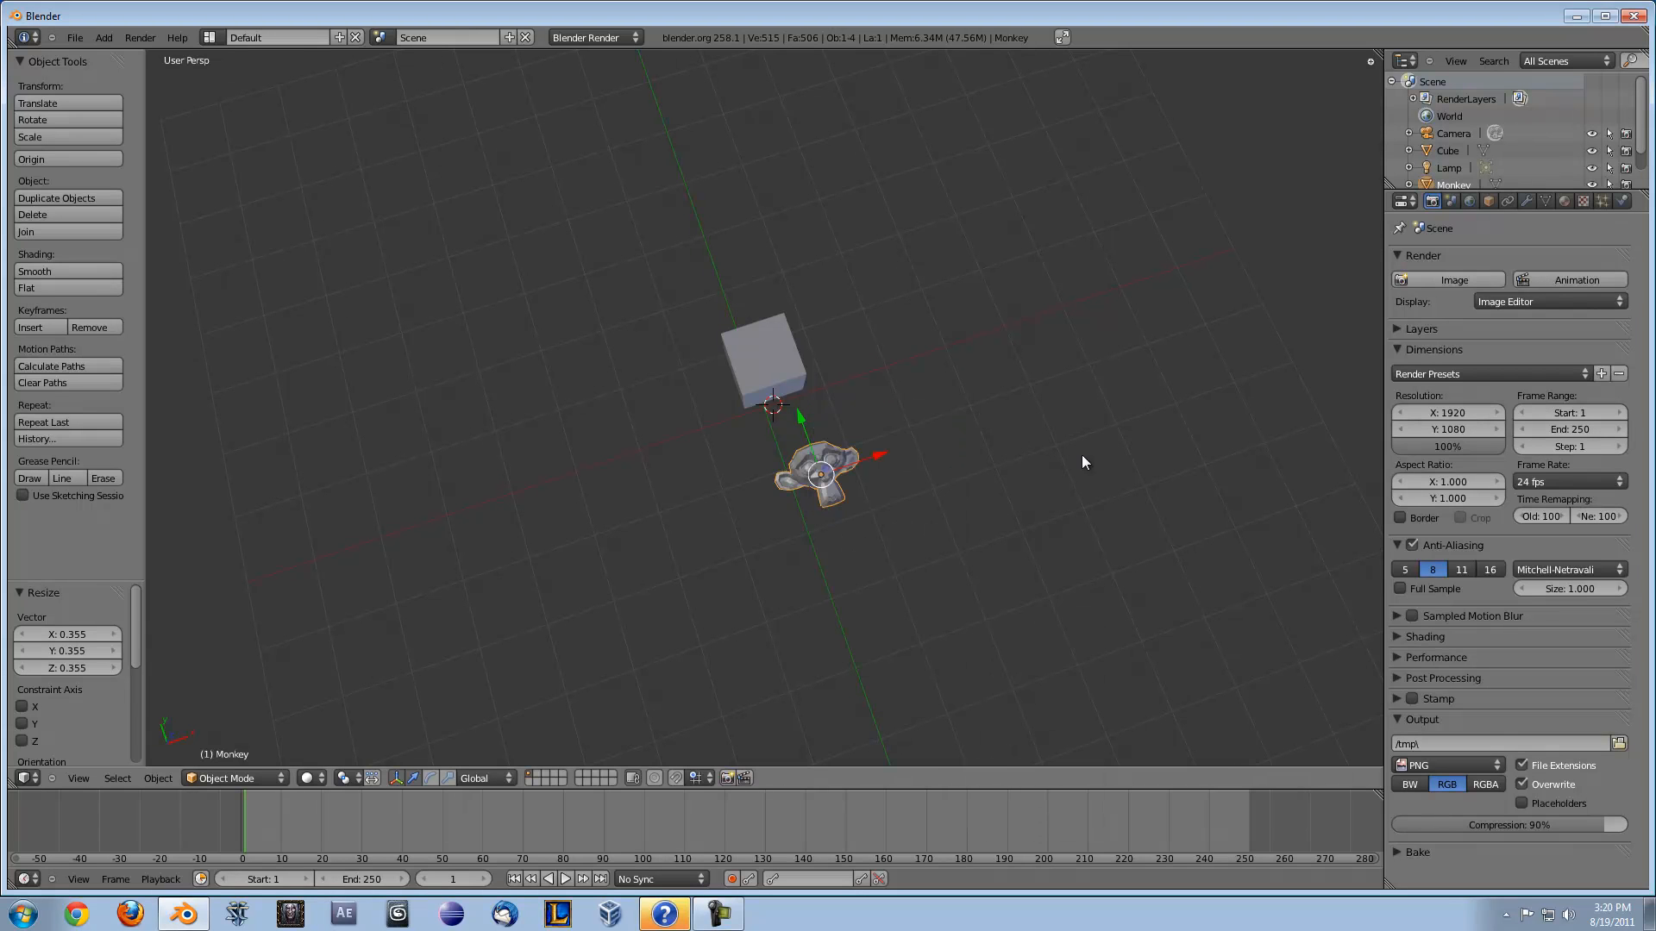
{"action": "key", "text": "shift+a"}
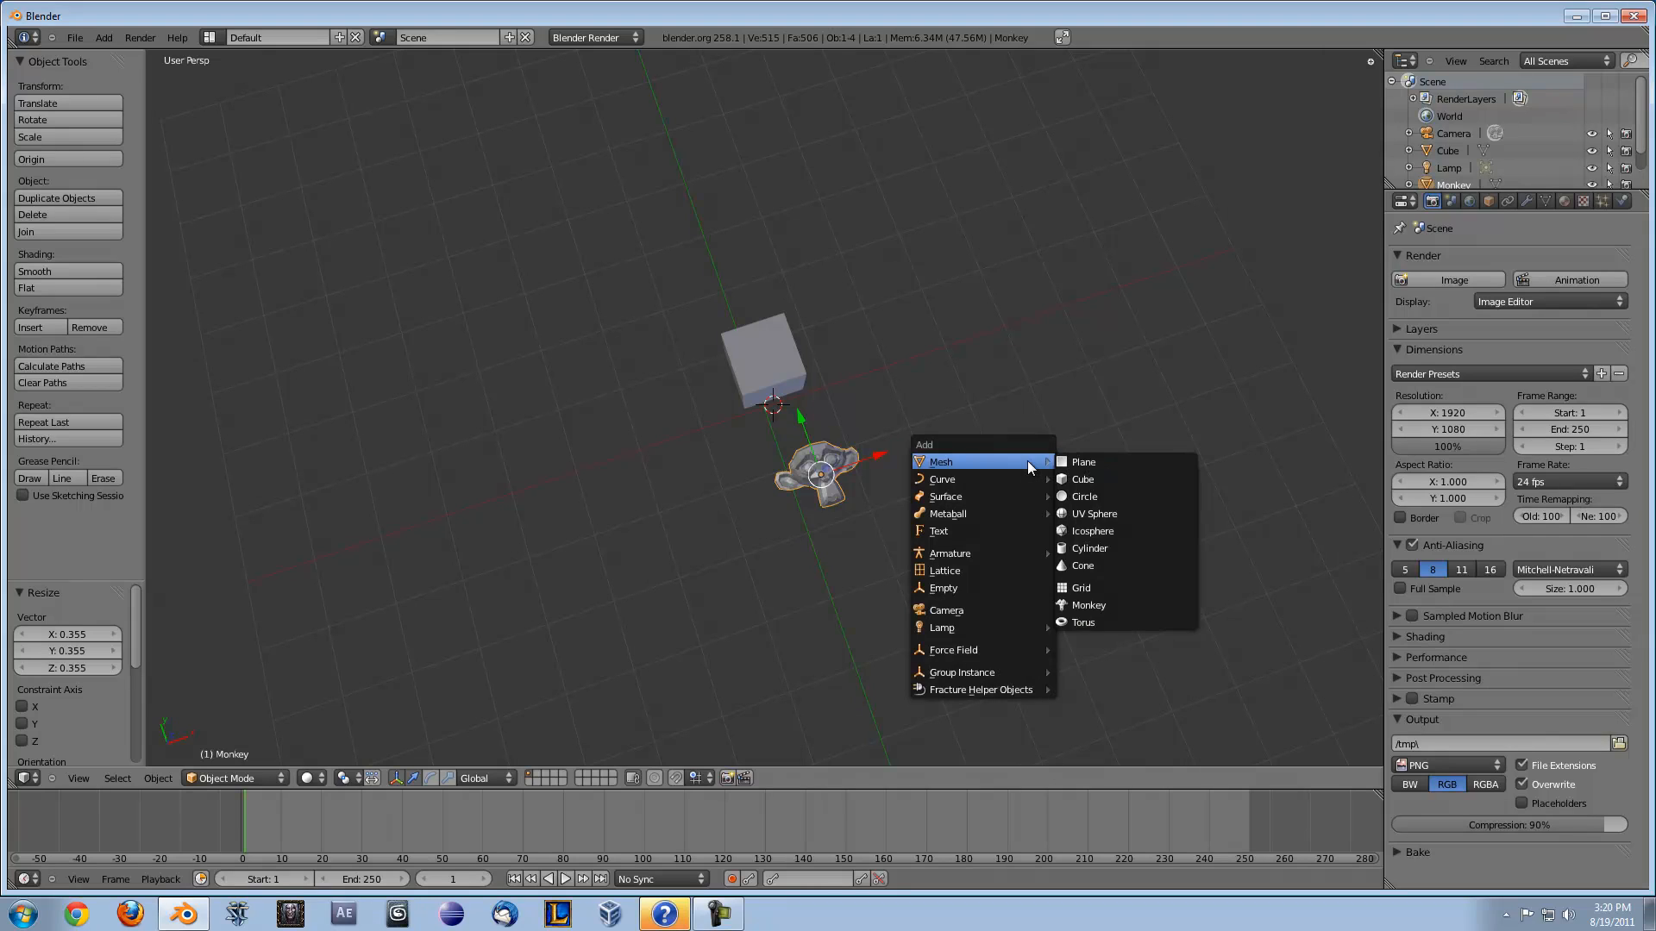
{"action": "key", "text": "space"}
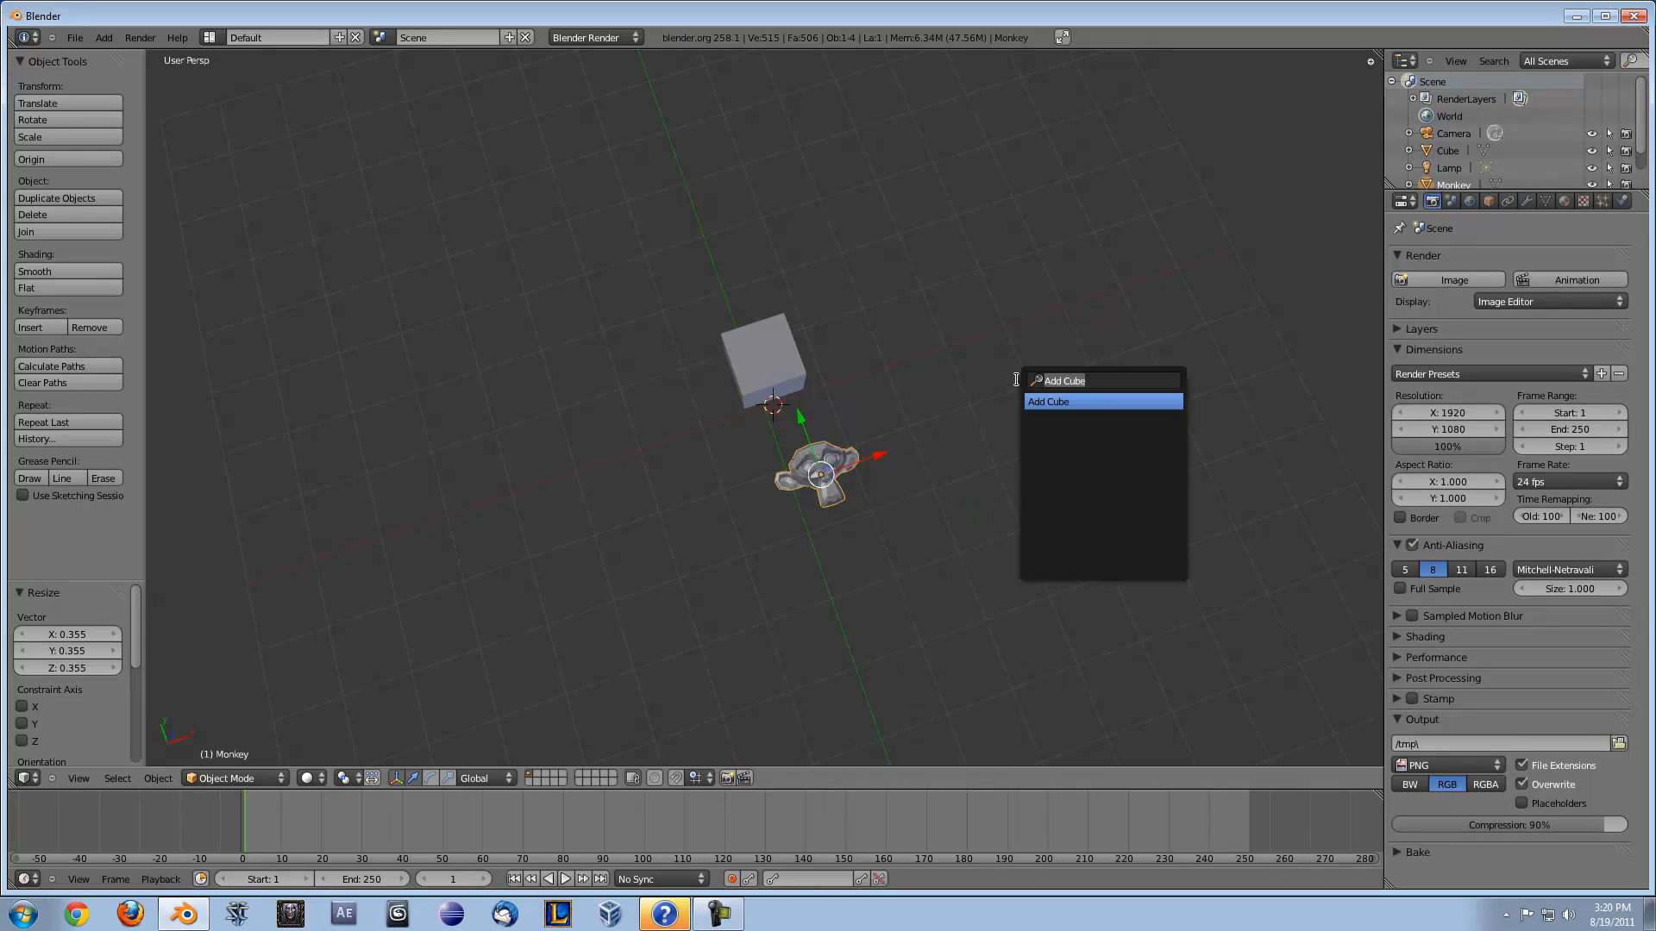
{"action": "left_click", "coordinate": [942, 376]}
Move the monkey away from the cube along X, and by about -1.175 units along Y
{"action": "scroll", "coordinate": [830, 438], "scroll_direction": "up", "scroll_amount": 1}
{"action": "middle_click_drag", "start_coordinate": [830, 439], "coordinate": [994, 287]}
{"action": "key", "text": "g"}
{"action": "key", "text": "x"}
{"action": "left_click_drag", "start_coordinate": [904, 278], "coordinate": [1019, 241]}
{"action": "left_click_drag", "start_coordinate": [919, 232], "coordinate": [983, 294]}
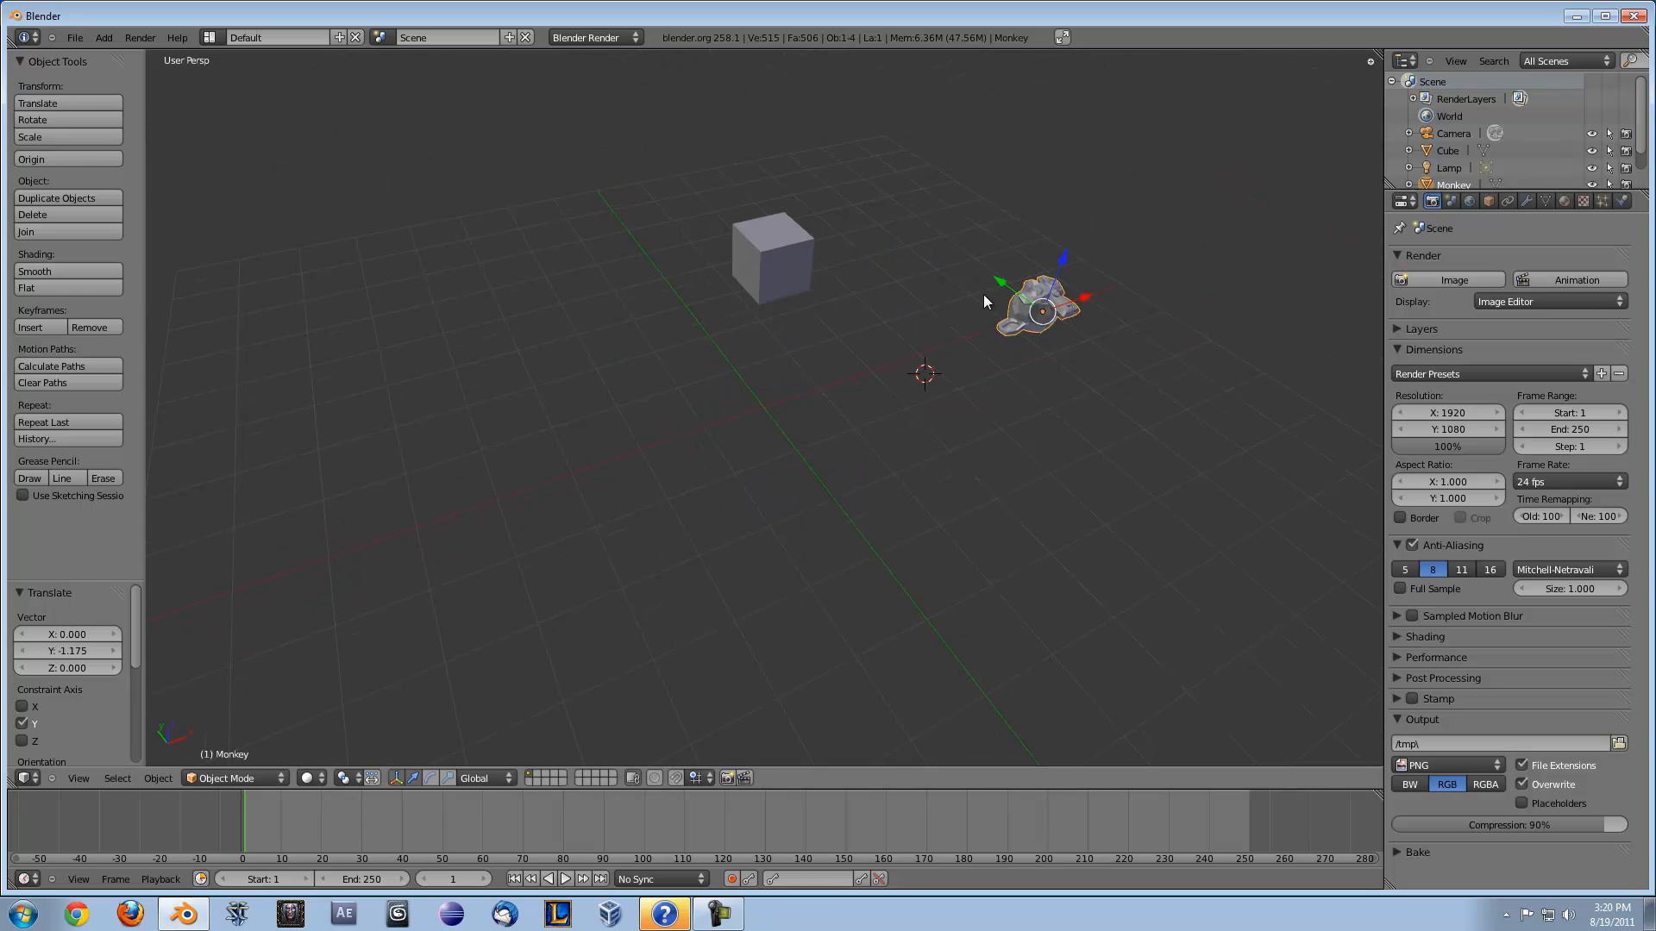
{"action": "mouse_move", "coordinate": [983, 293]}
{"action": "middle_mouse_down"}
{"action": "mouse_move", "coordinate": [888, 350]}
{"action": "mouse_move", "coordinate": [995, 286]}
{"action": "middle_mouse_up"}
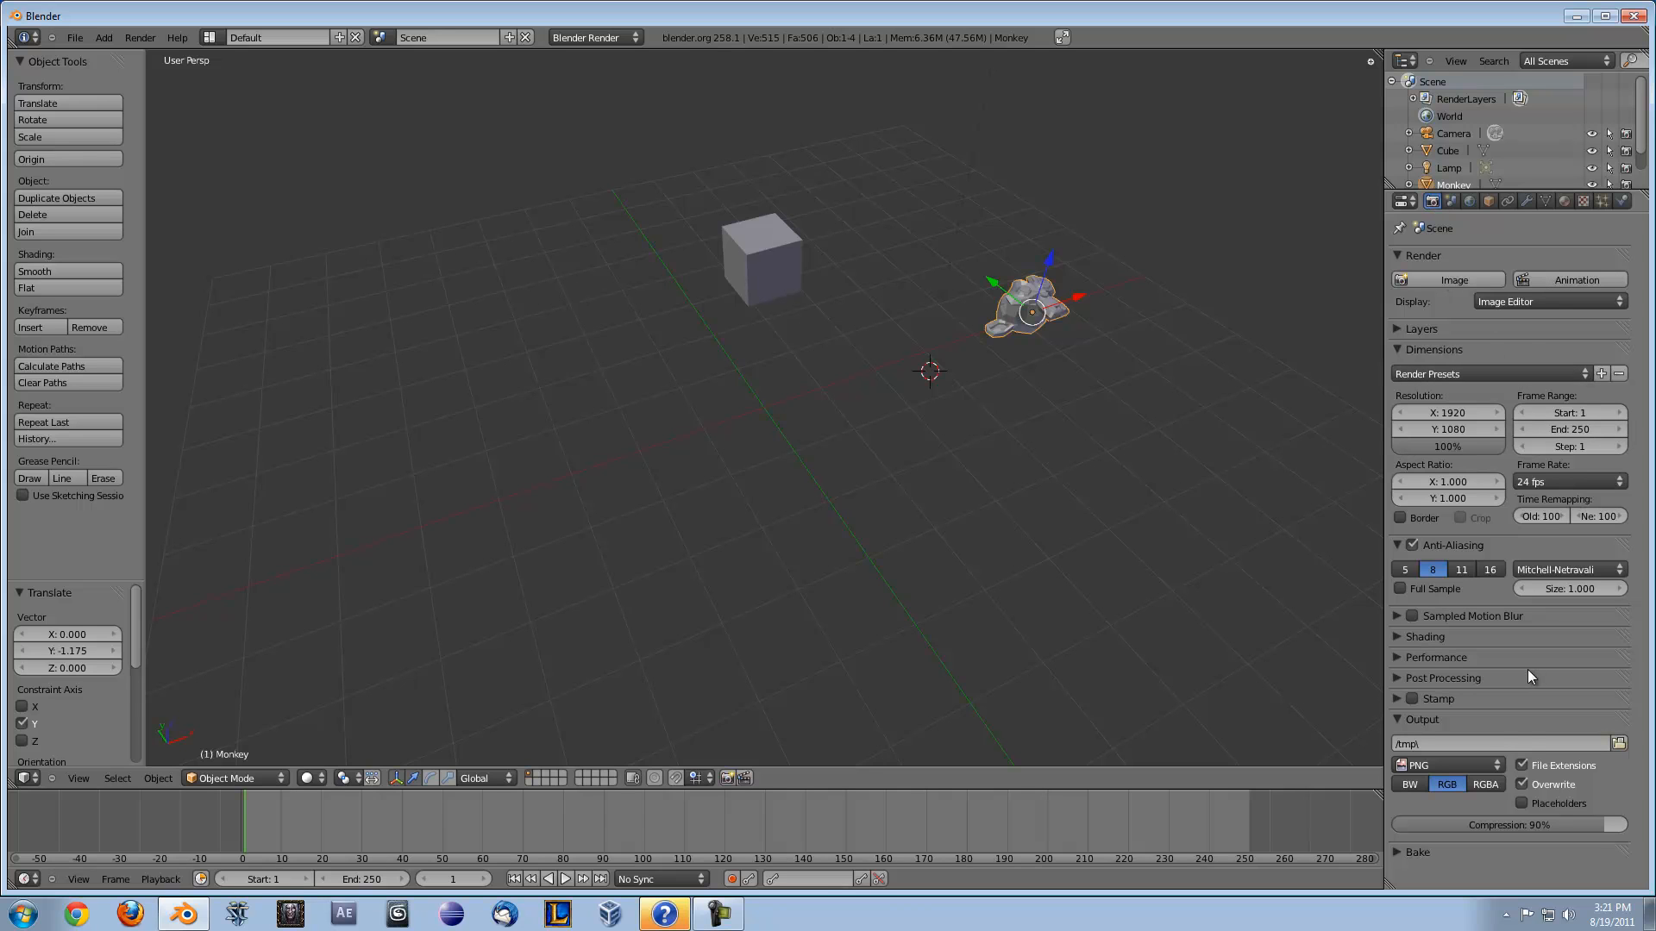
Set the render output folder to the Desktop
{"action": "left_click", "coordinate": [1617, 744]}
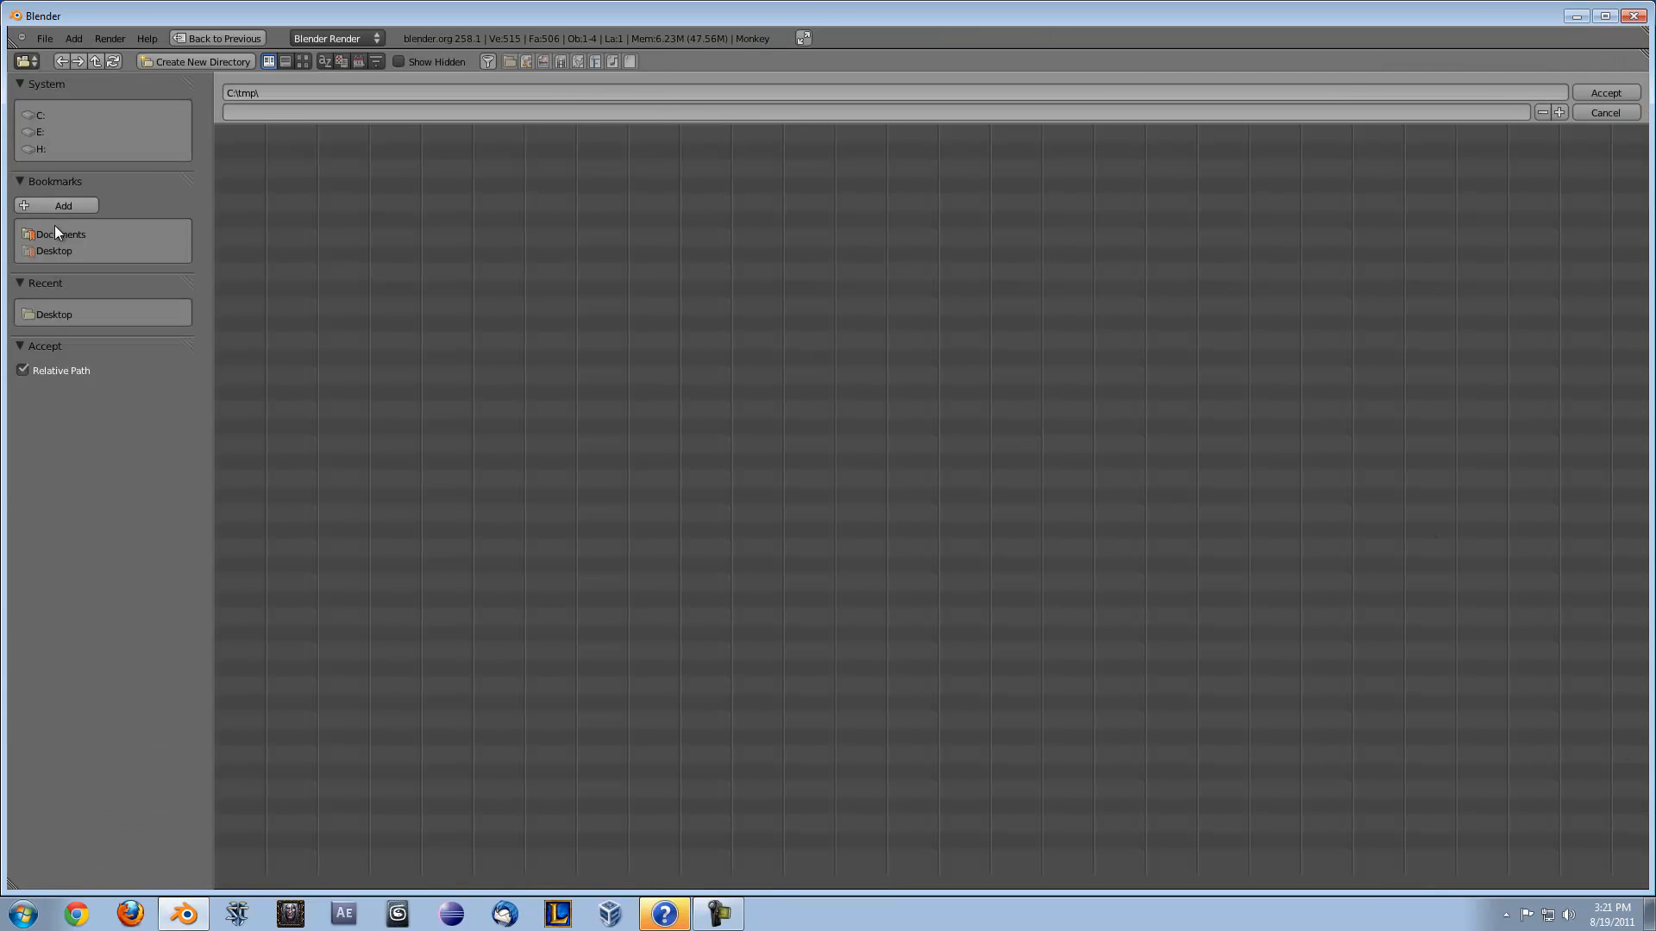
{"action": "left_click", "coordinate": [52, 250]}
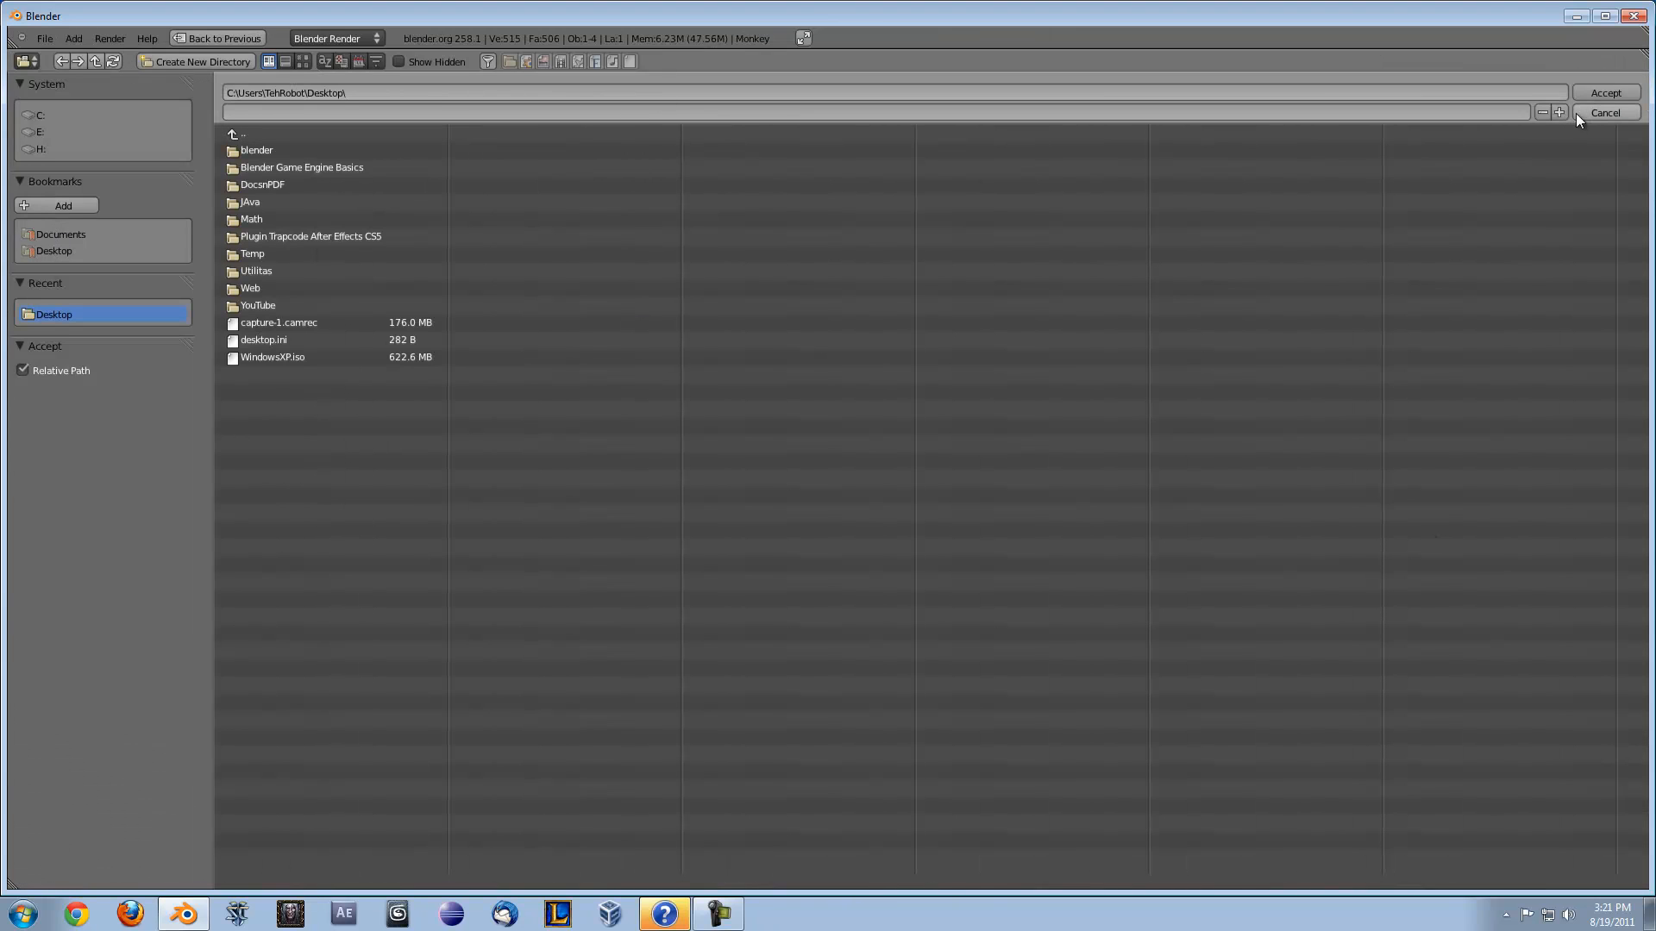
{"action": "left_click", "coordinate": [1580, 91]}
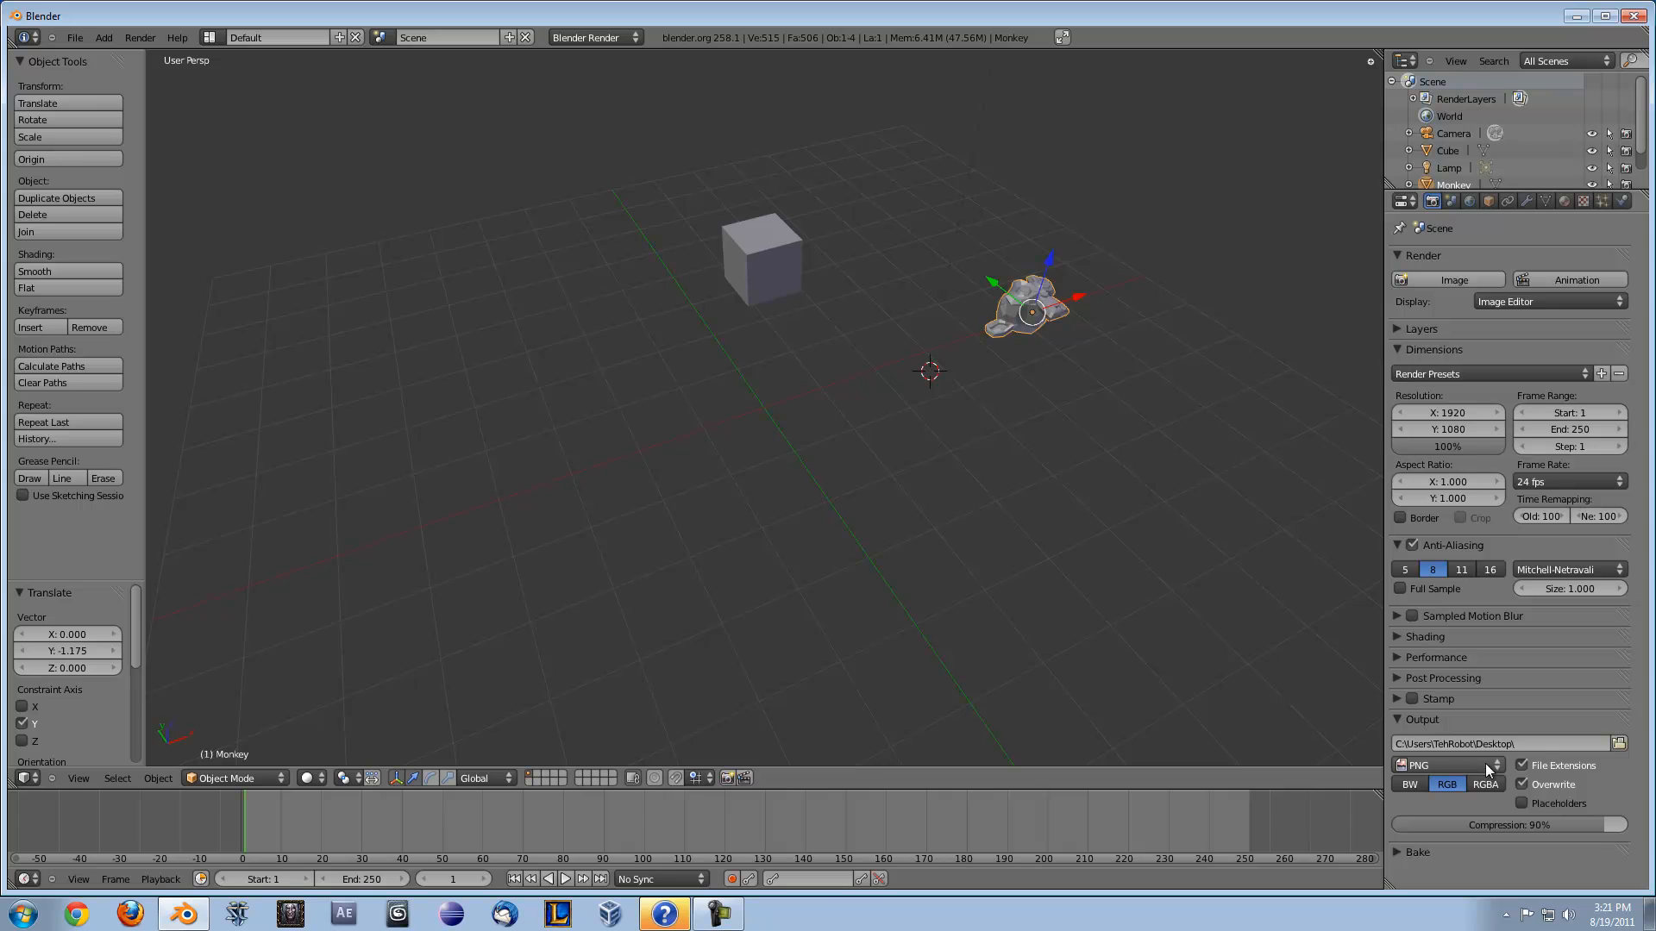
Look over the image format and scene choices, and switch the render engine to Blender Game
{"action": "left_click", "coordinate": [1445, 767]}
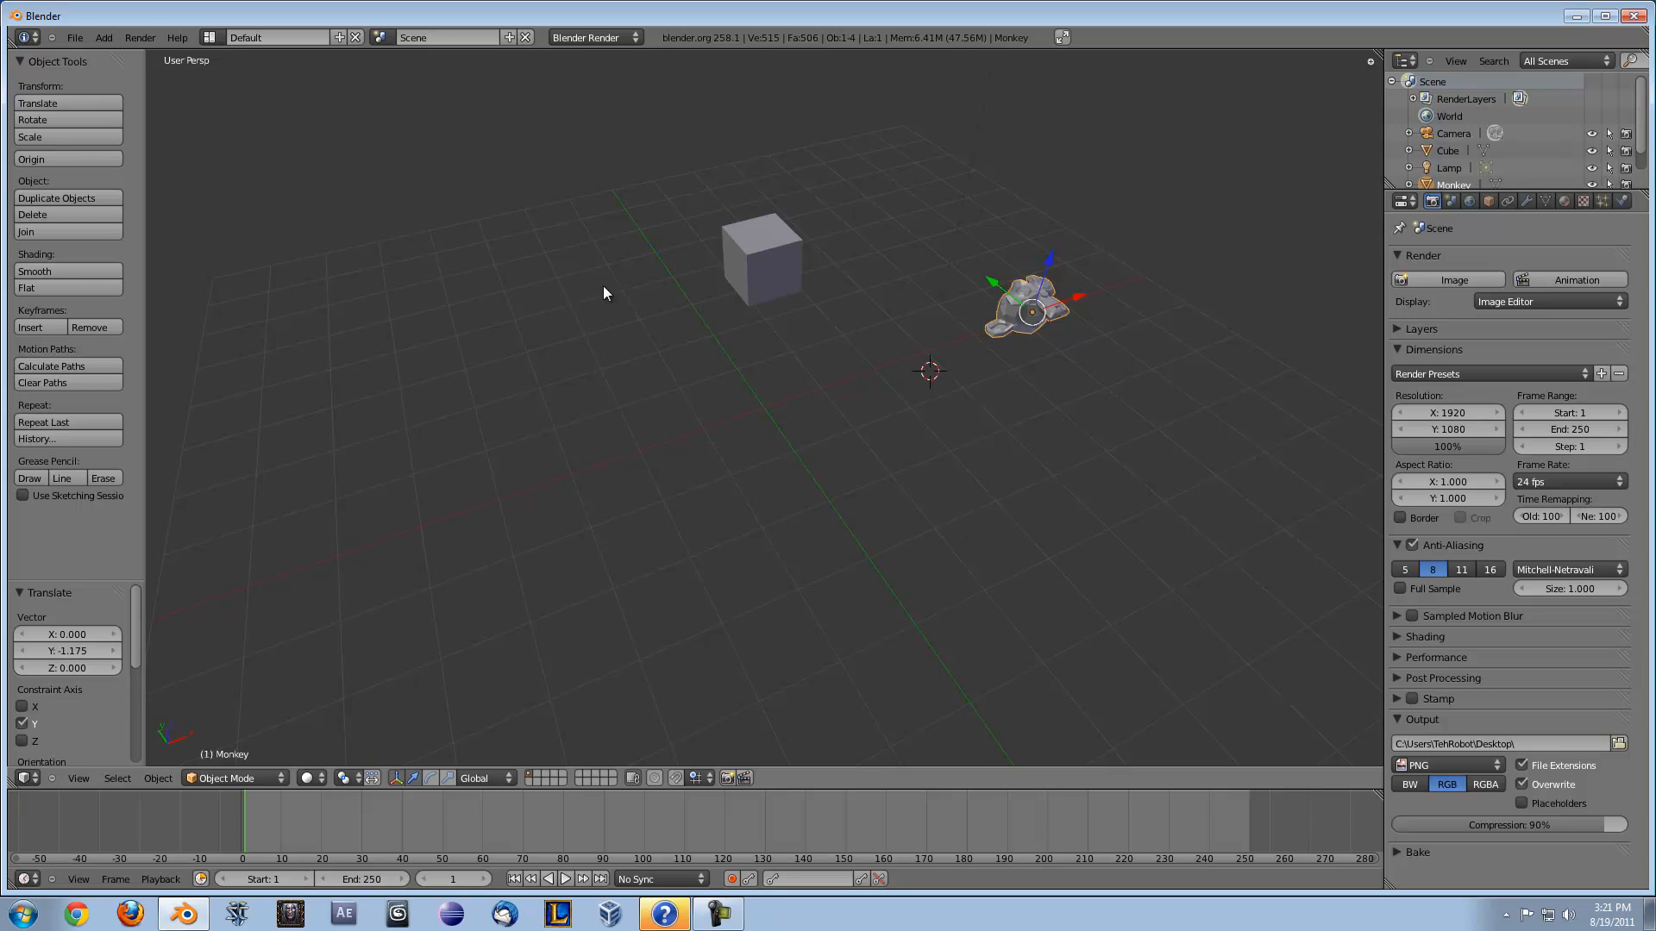
{"action": "left_click", "coordinate": [382, 37]}
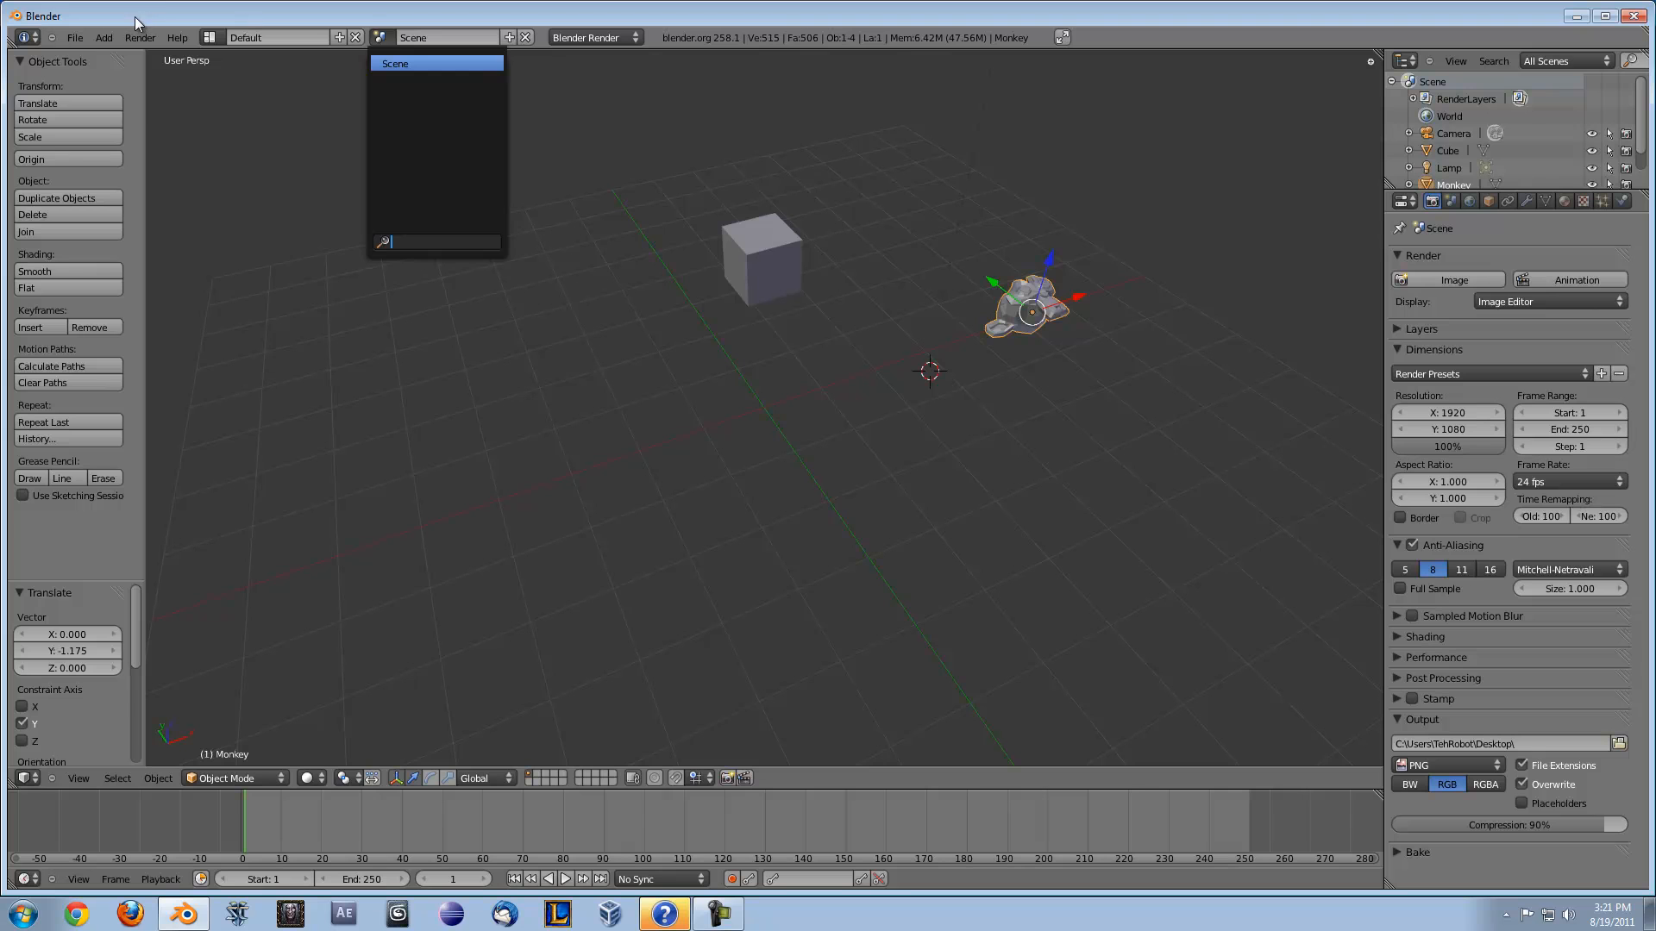
{"action": "left_click", "coordinate": [582, 36]}
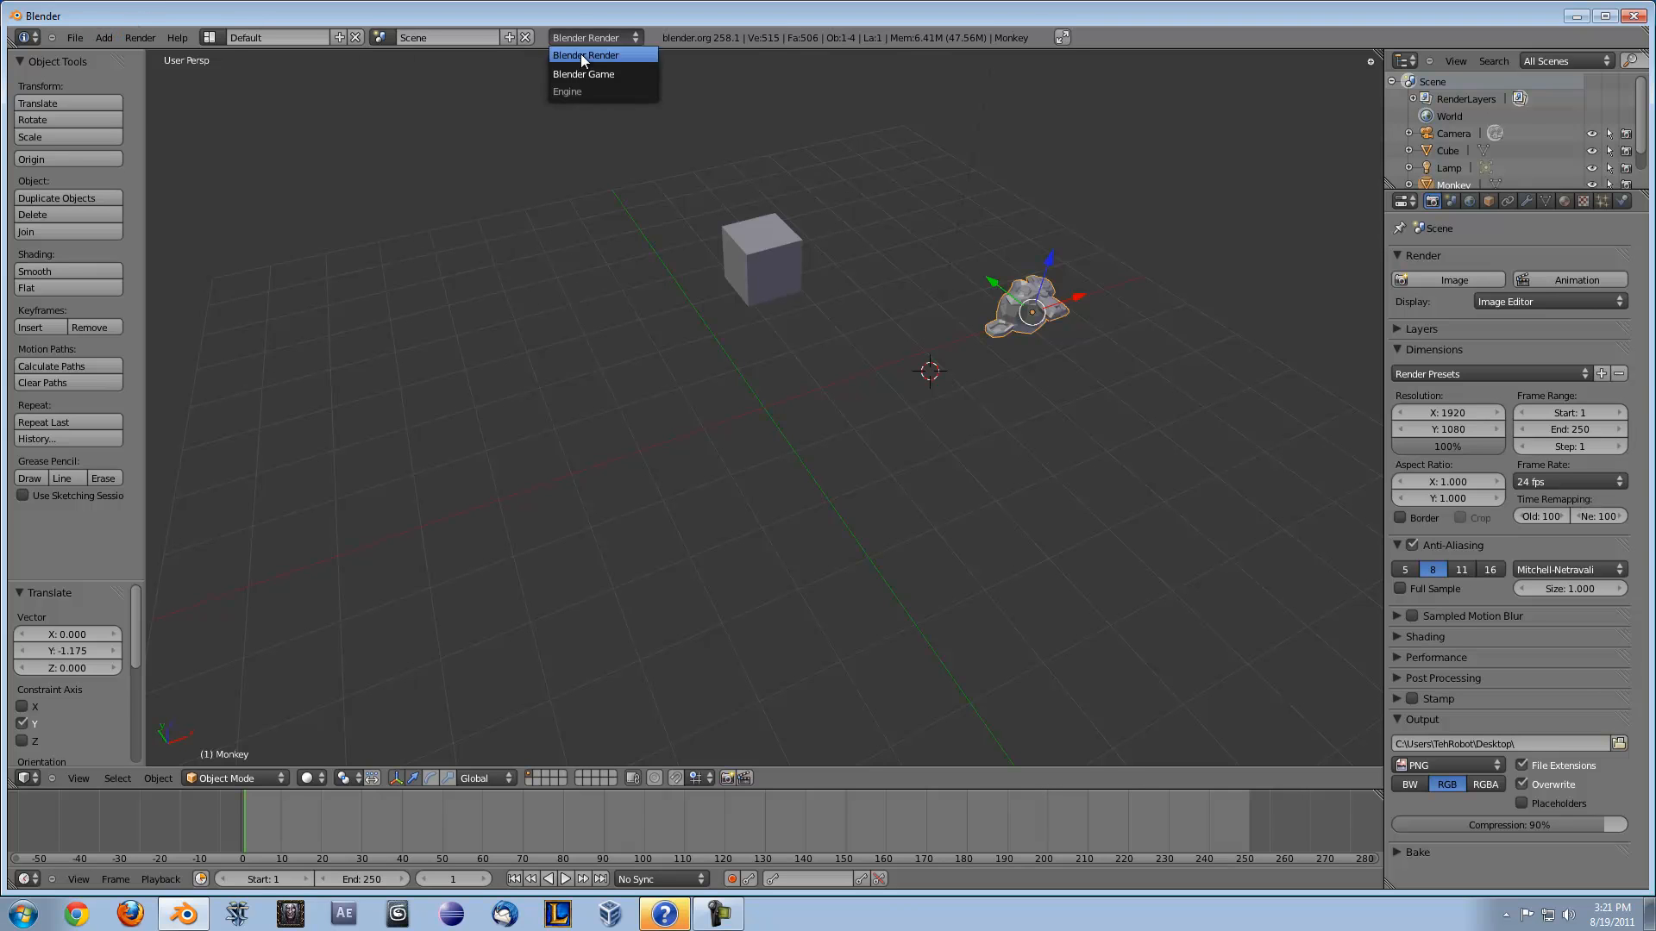
{"action": "left_click", "coordinate": [581, 75]}
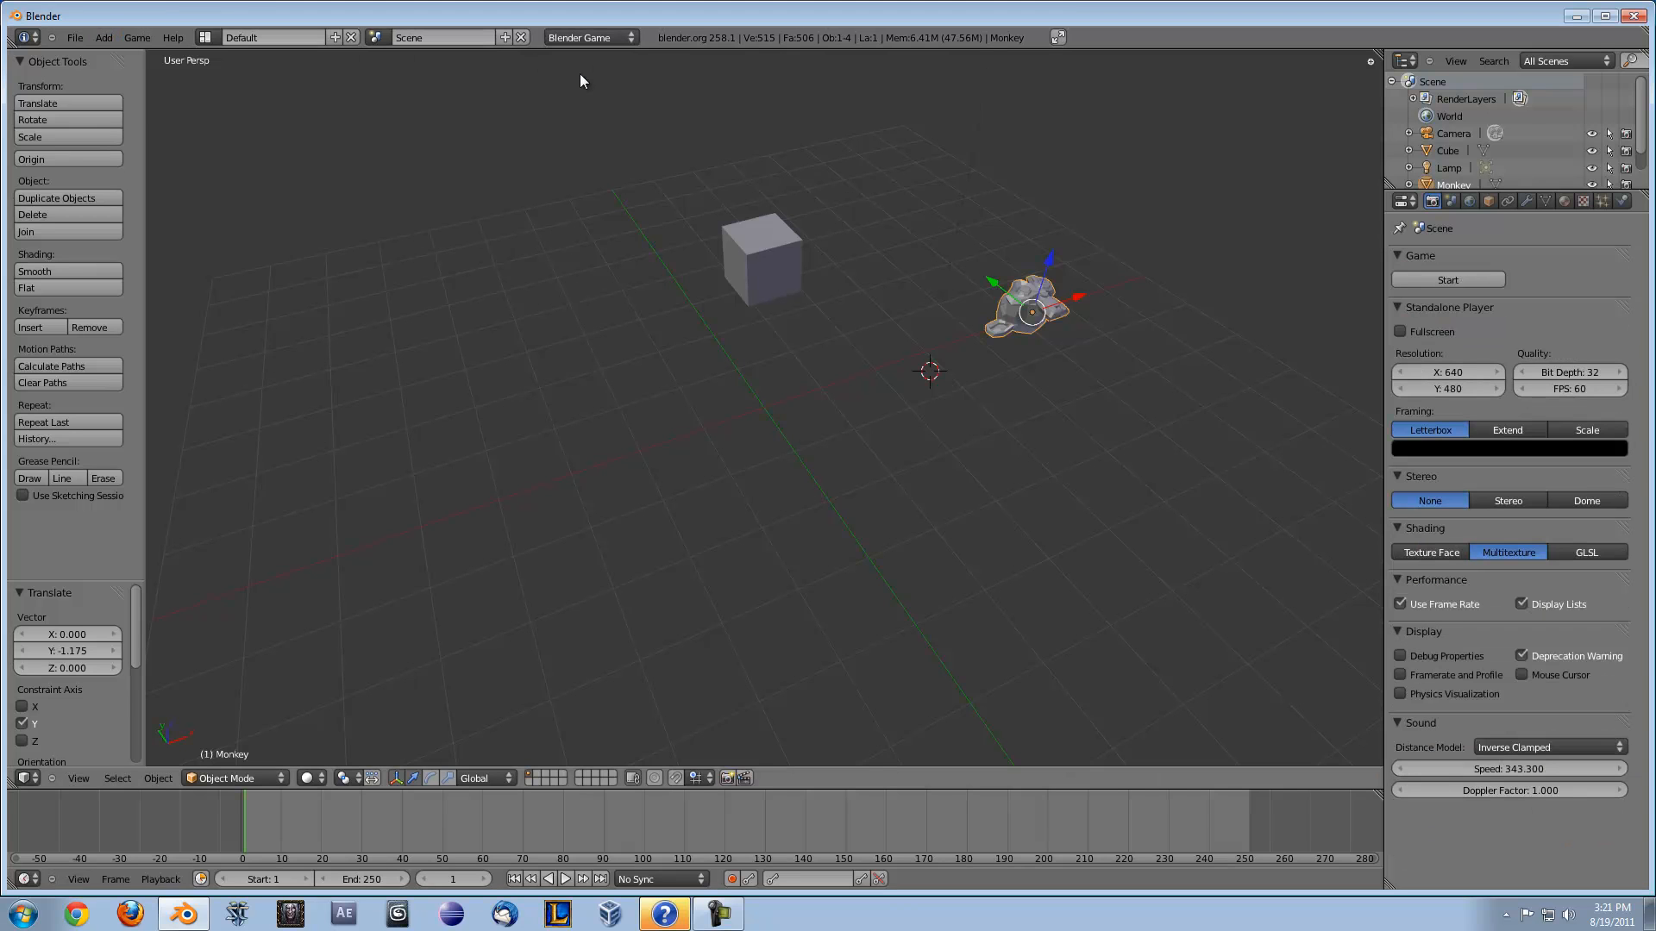
Run the scene in the game engine and exit back to the viewport
{"action": "scroll", "coordinate": [943, 365], "scroll_direction": "down", "scroll_amount": 3}
{"action": "key", "text": "p"}
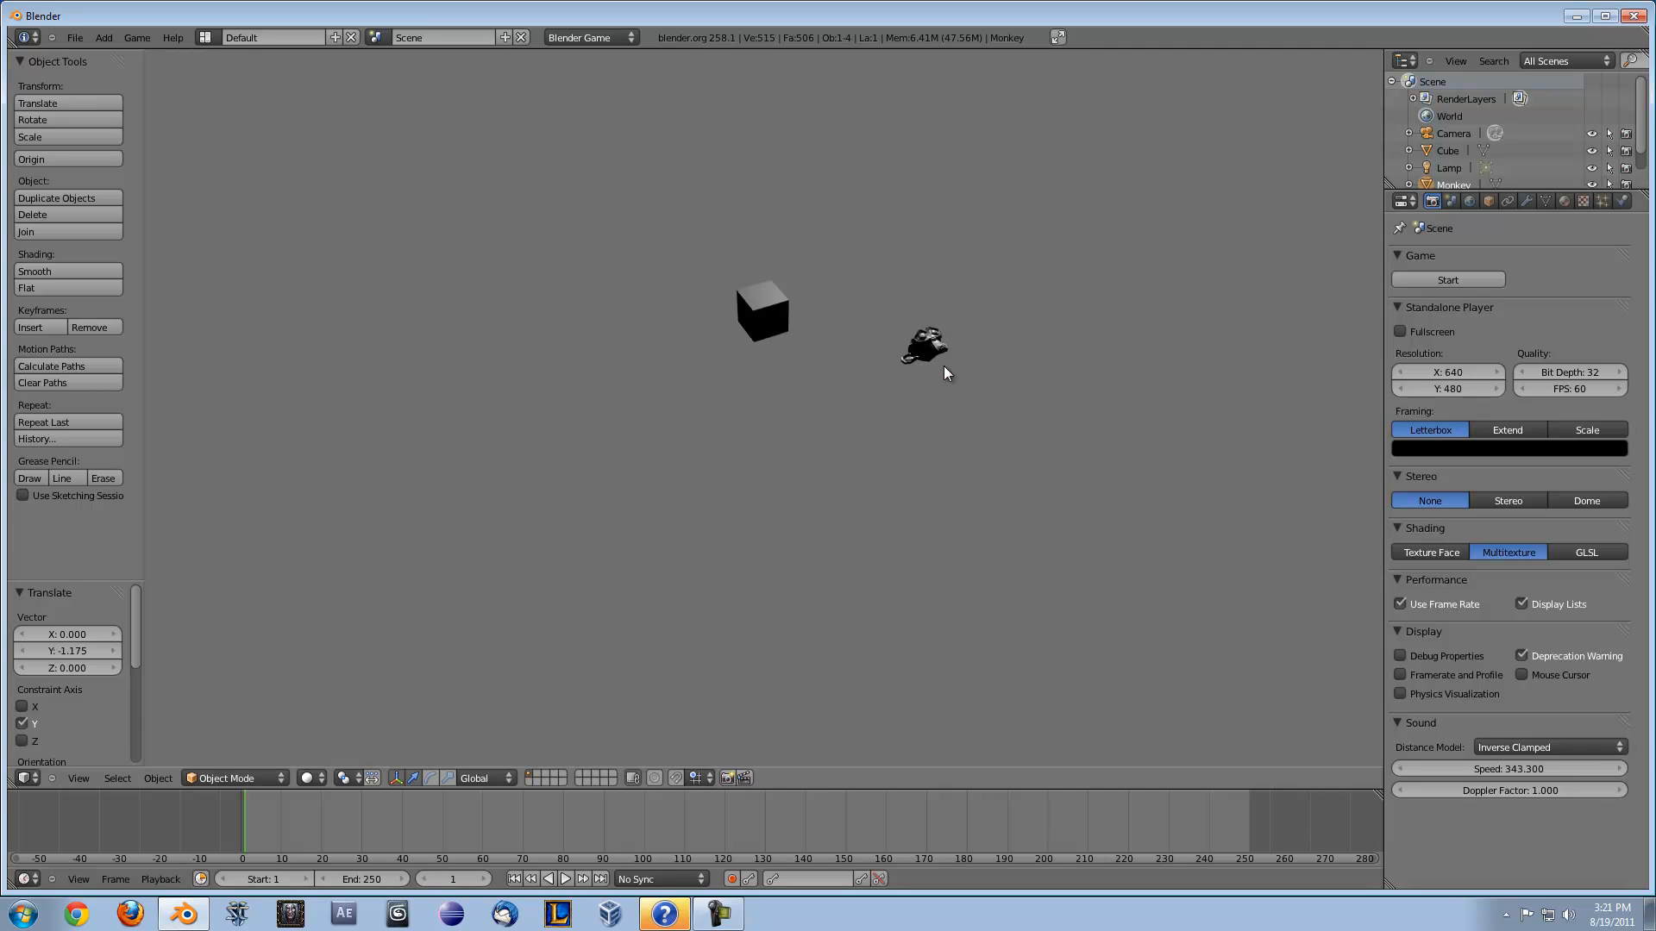
{"action": "key", "text": "Escape"}
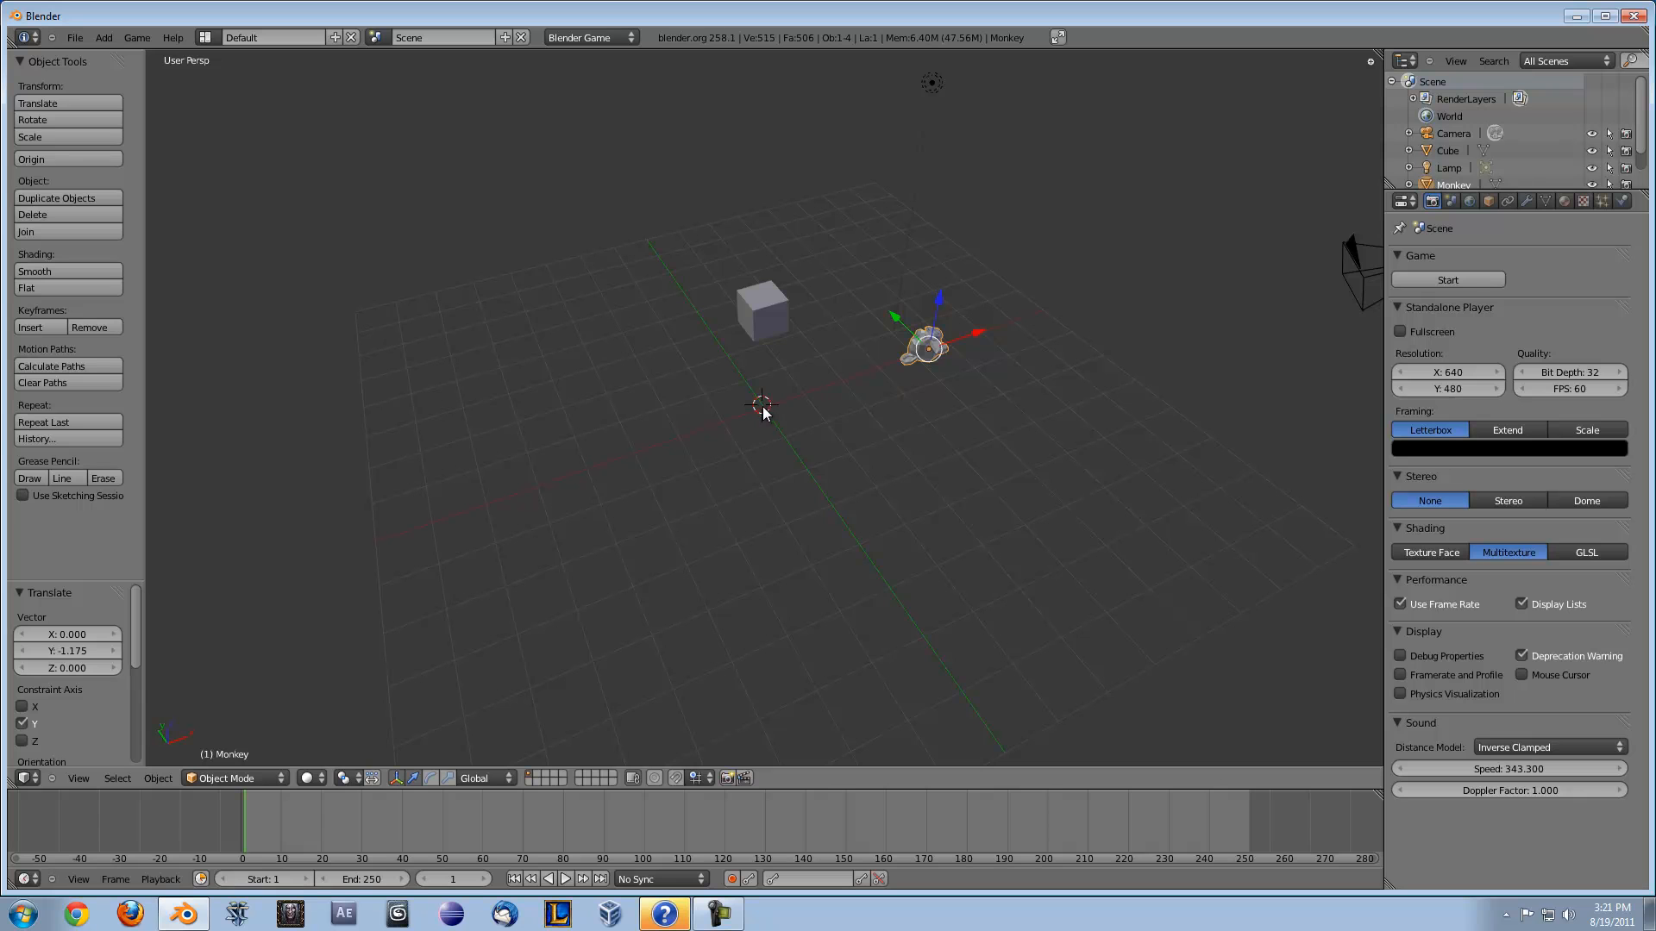
Add a plane at the 3D cursor and scale it uniformly by about 8.648 and again by about 1.609
{"action": "key", "text": "space"}
{"action": "type", "text": "add pla"}
{"action": "key", "text": "Return"}
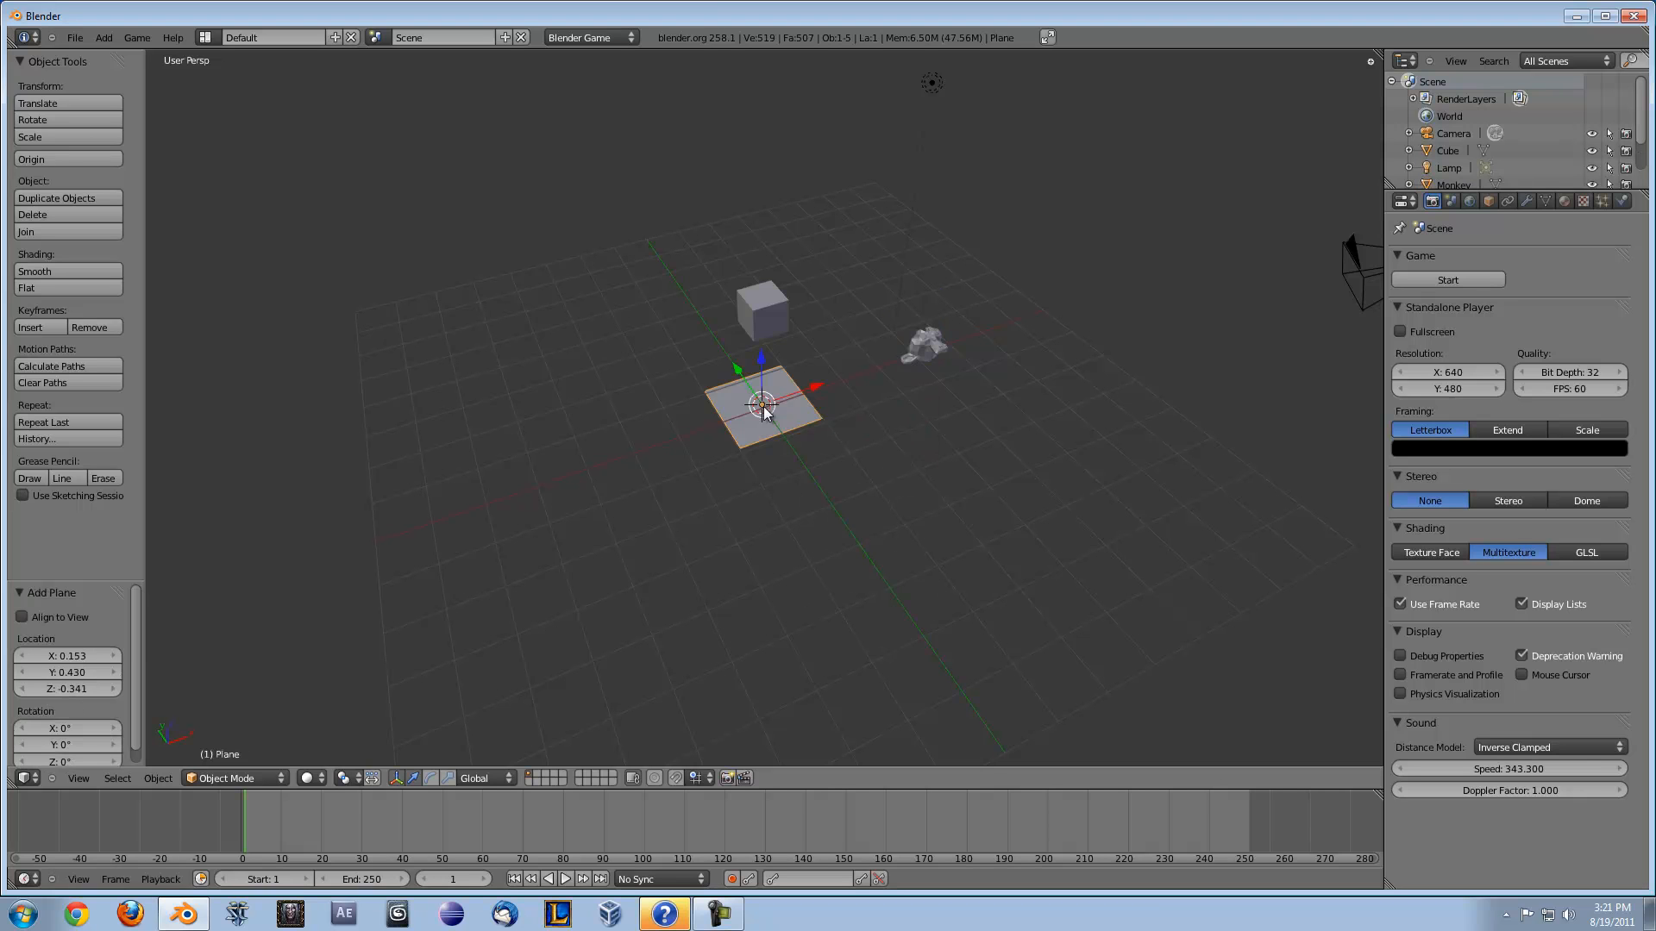
{"action": "key", "text": "s"}
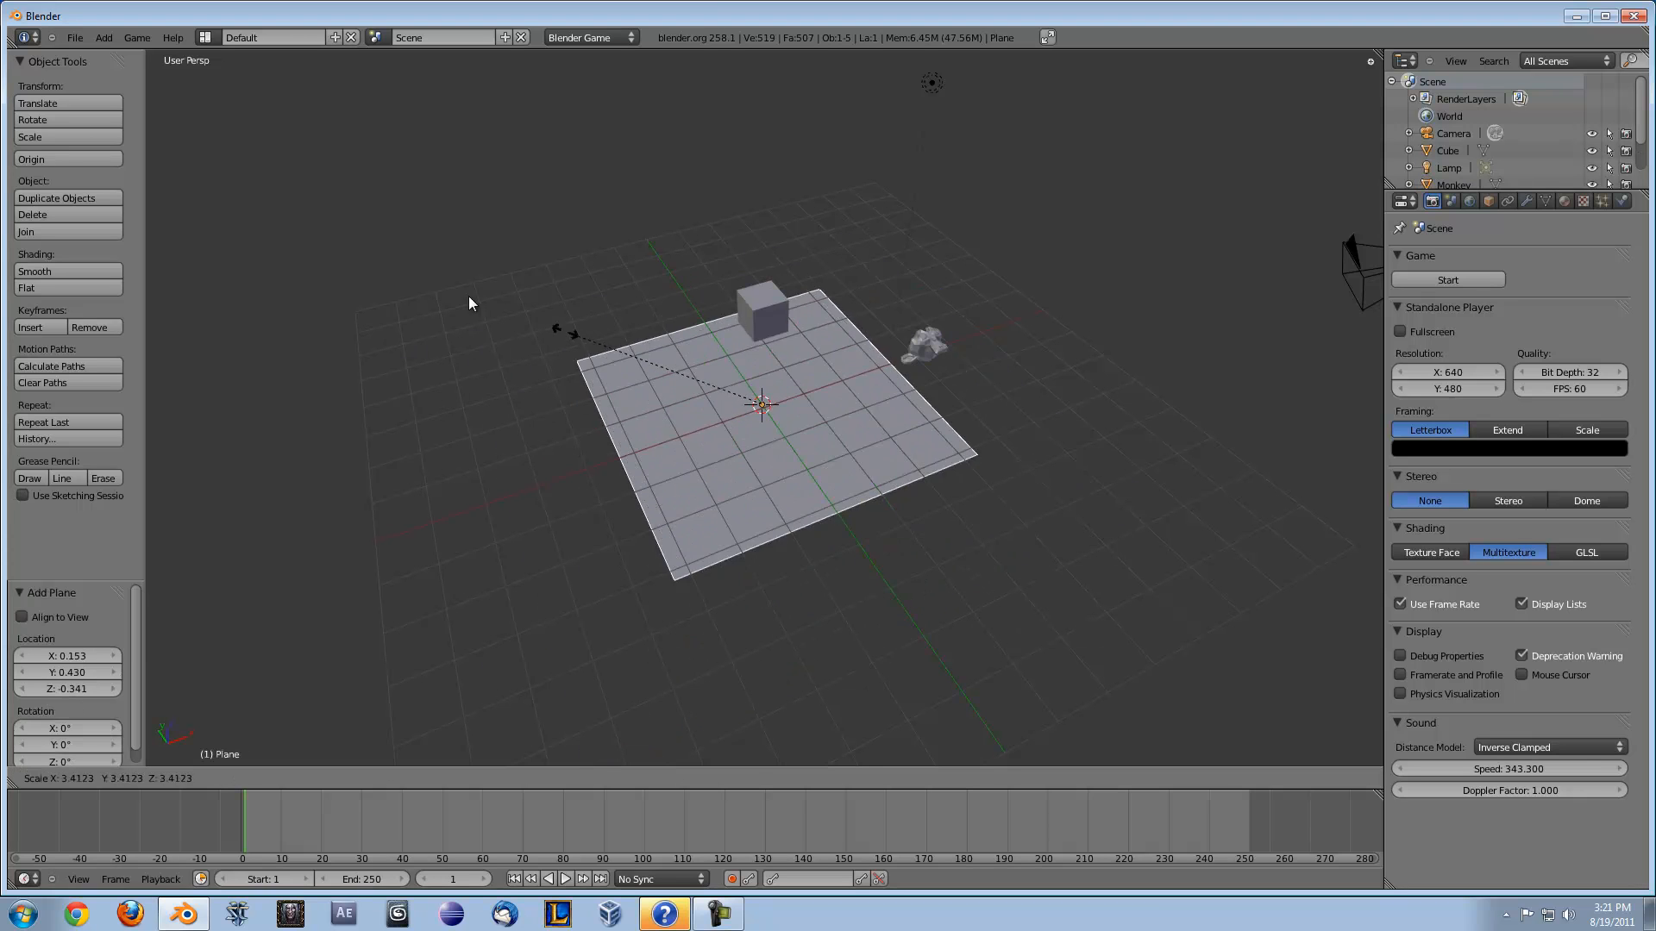
{"action": "left_click", "coordinate": [254, 248]}
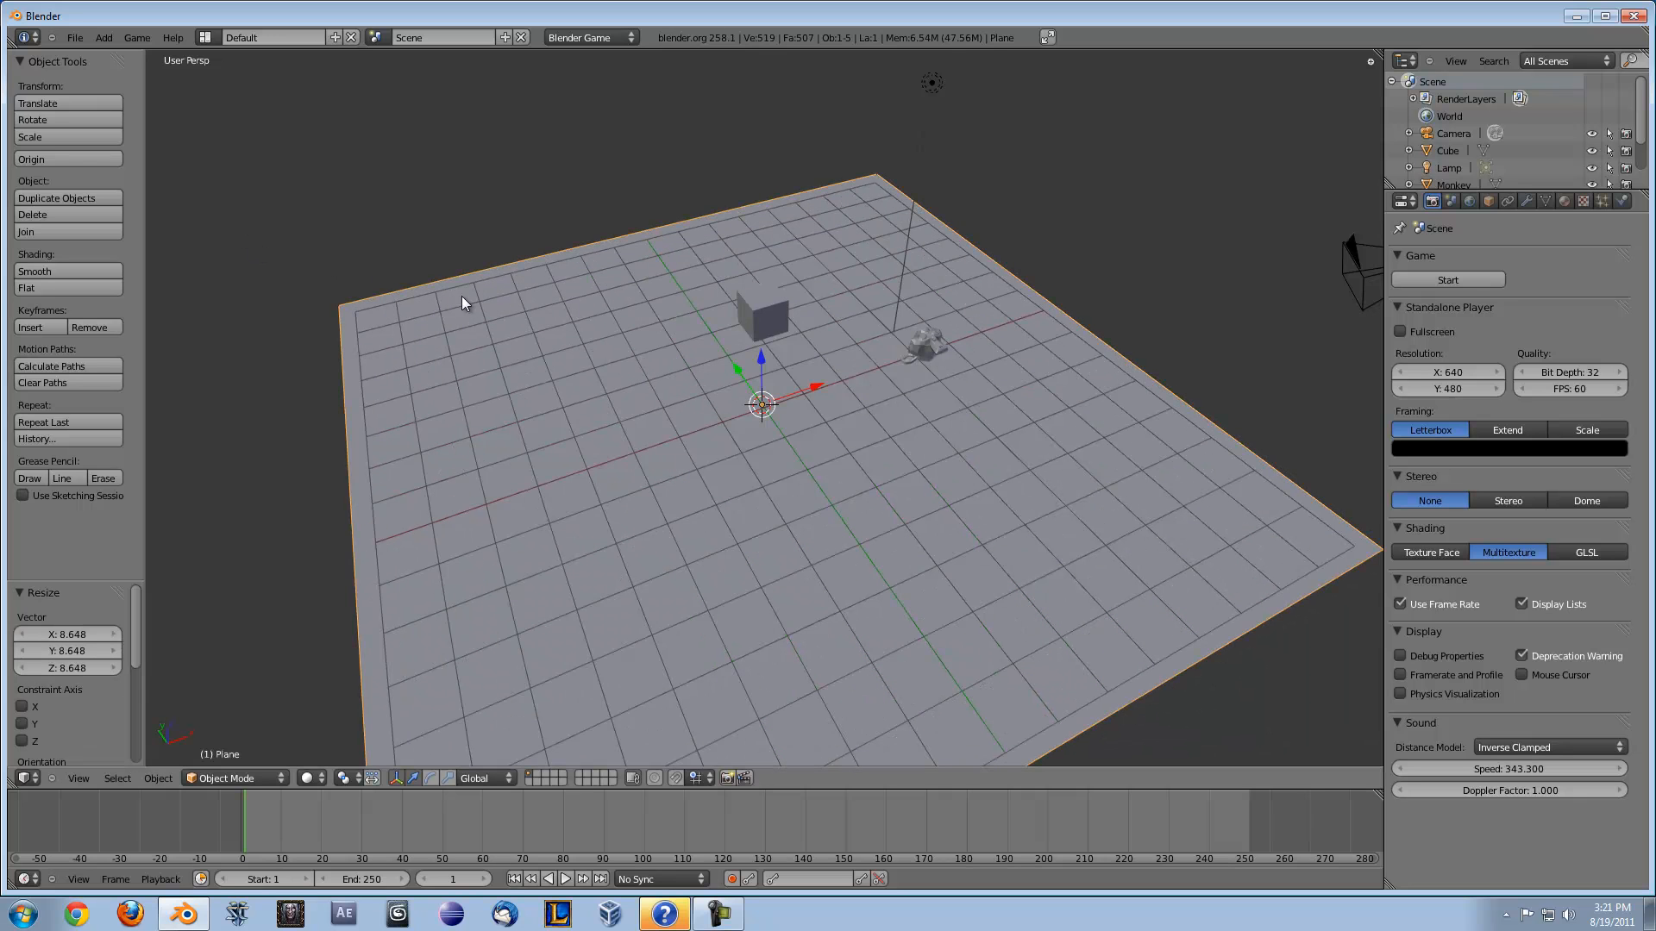
{"action": "key", "text": "s"}
{"action": "left_click", "coordinate": [454, 303]}
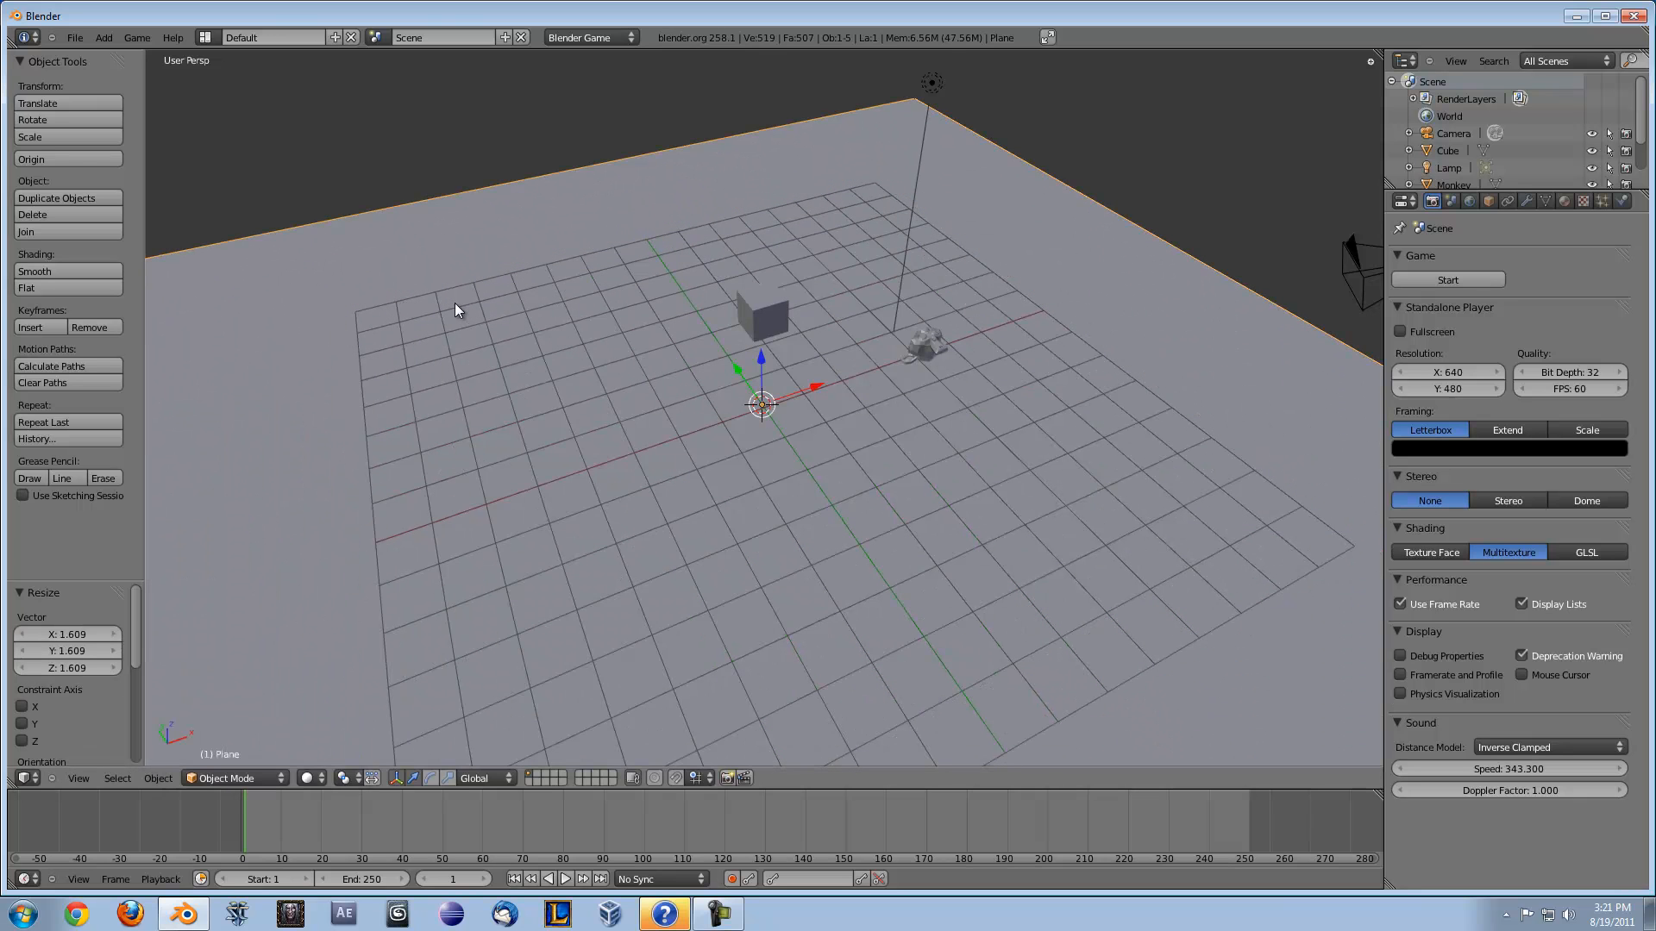
Try to rotate the plane freely without an axis constraint
{"action": "key", "text": "r"}
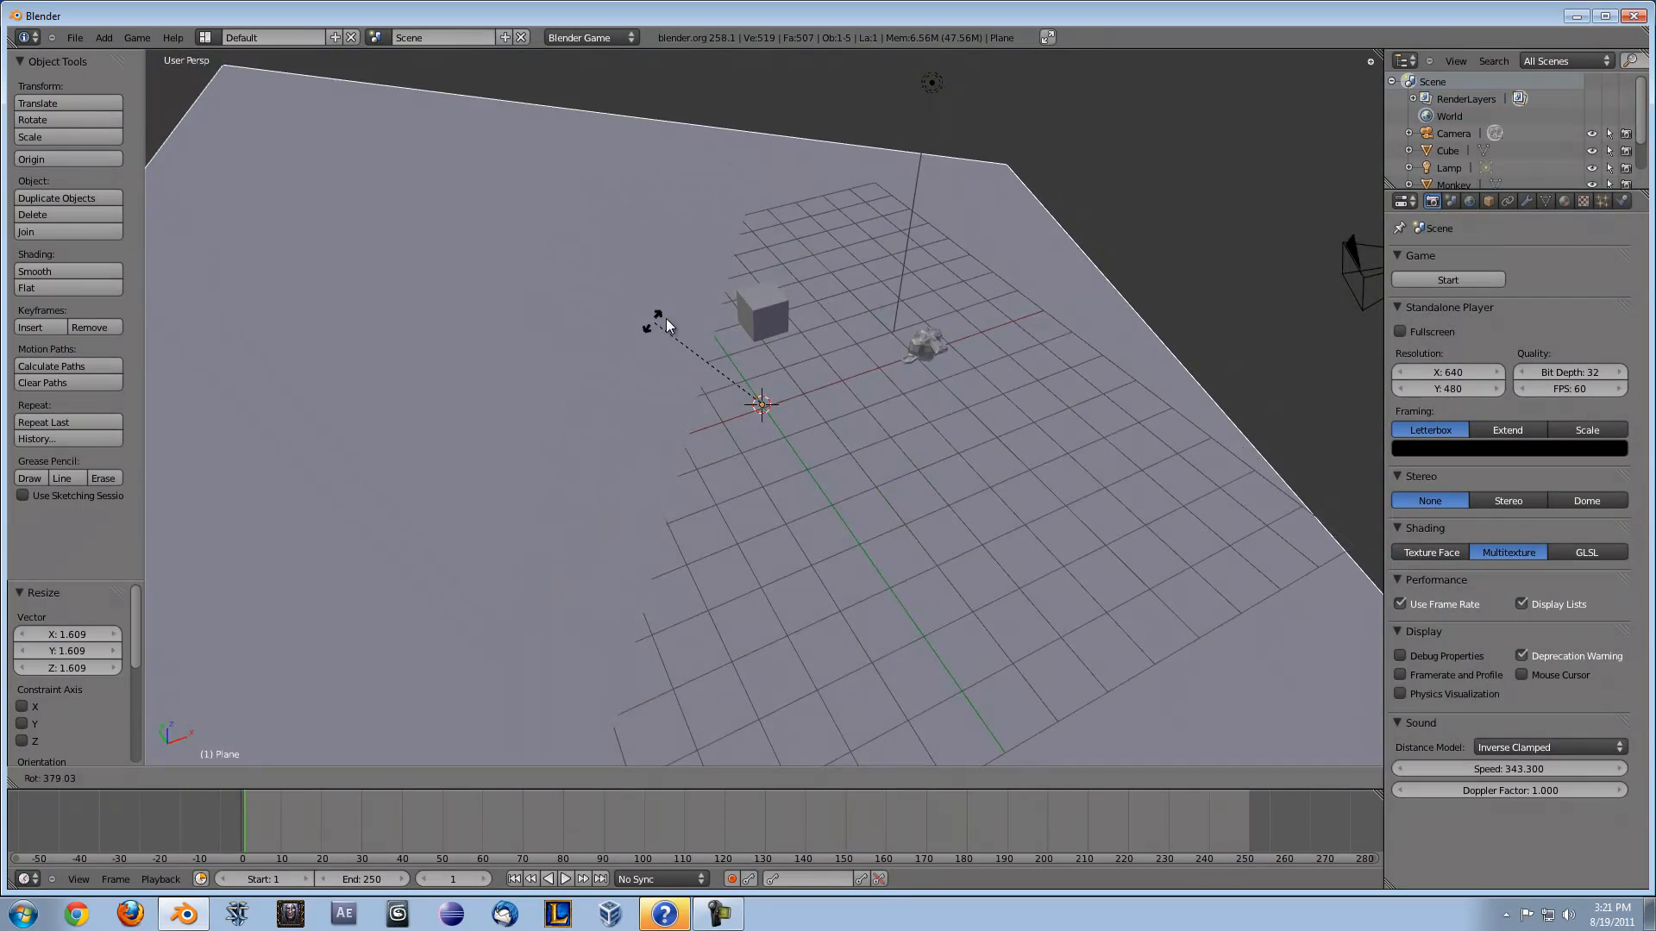
{"action": "left_click", "coordinate": [737, 309]}
{"action": "key", "text": "ctrl+z"}
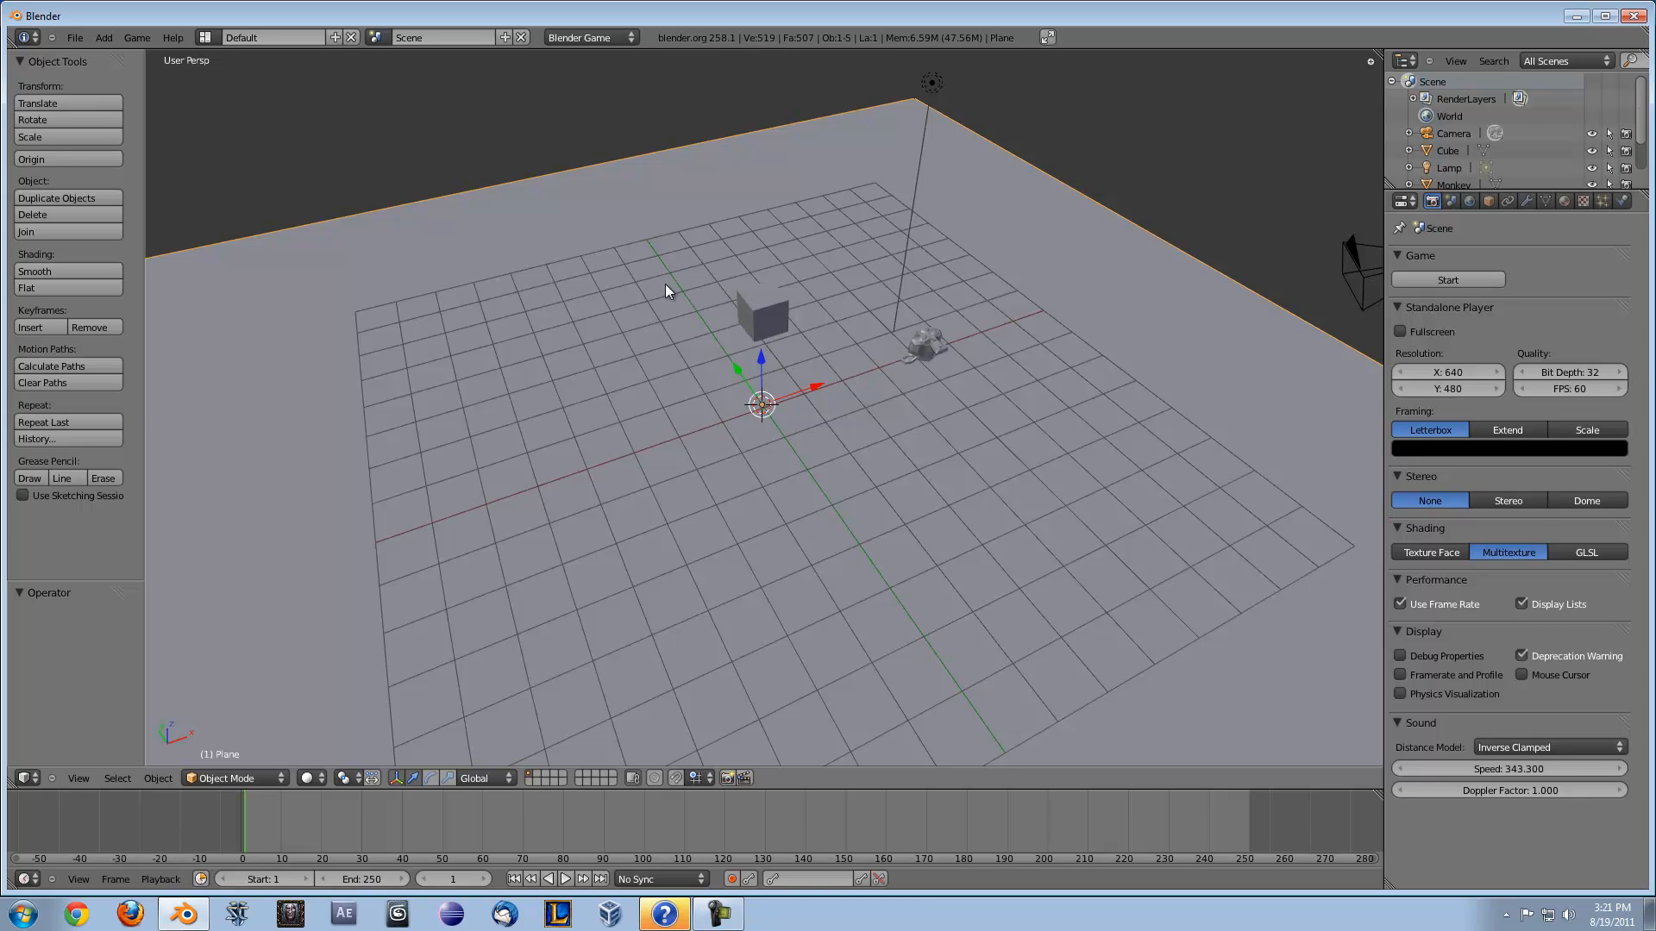
Rotate the plane about the global Z axis by about -369°
{"action": "key", "text": "r"}
{"action": "key", "text": "z"}
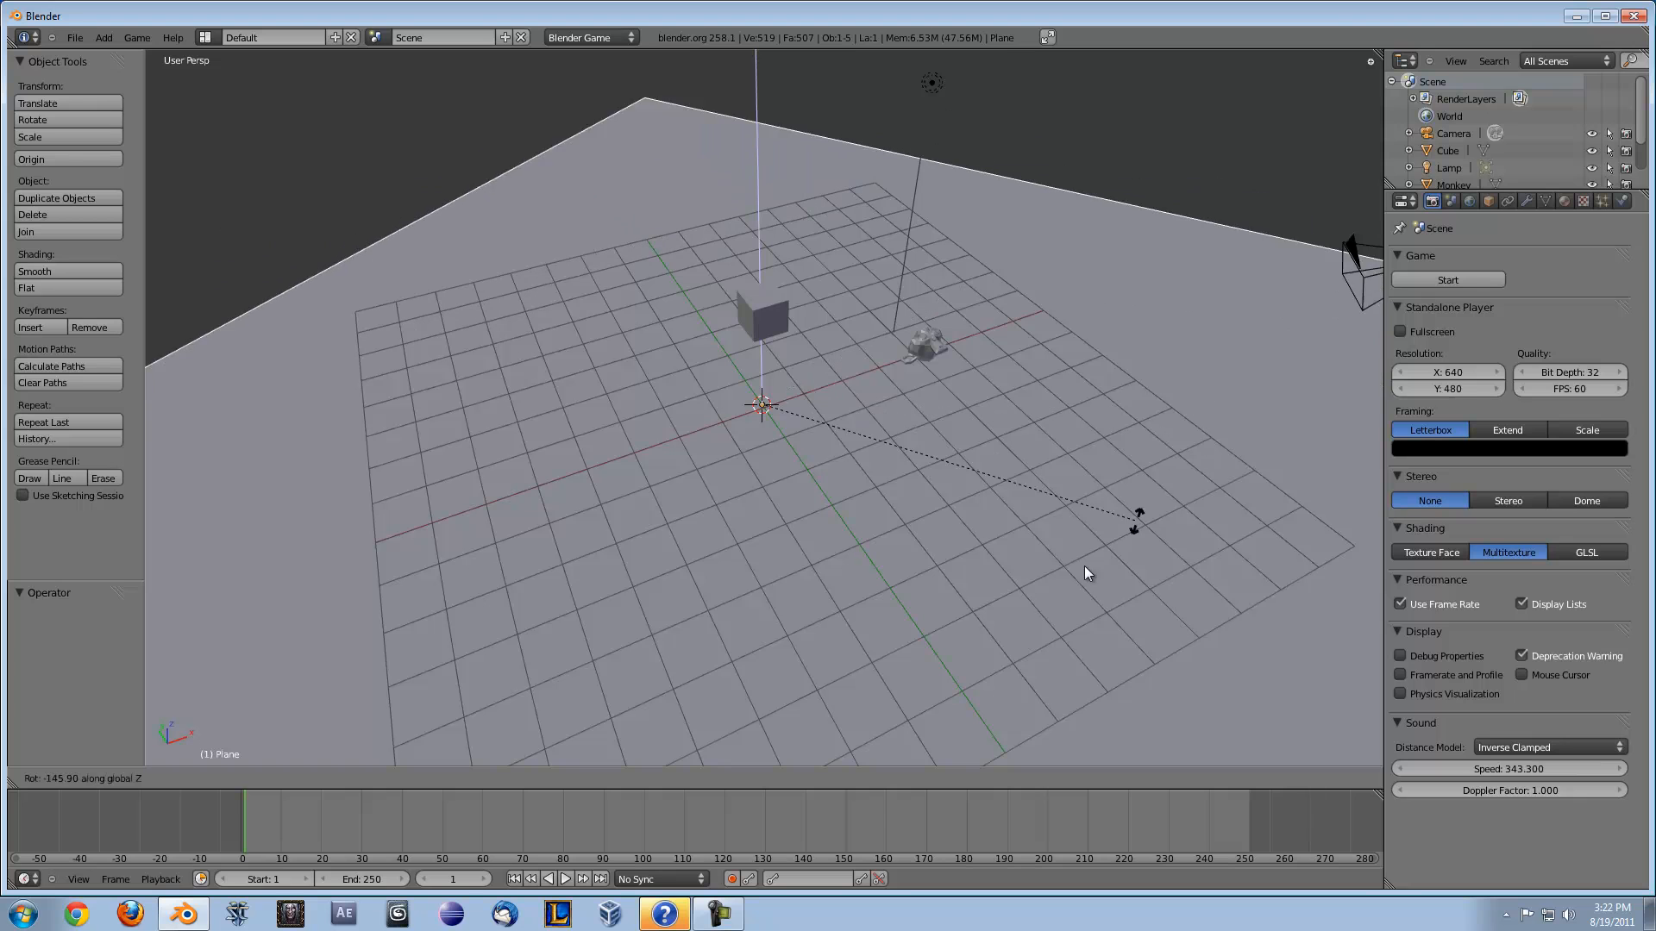
{"action": "left_click", "coordinate": [659, 221]}
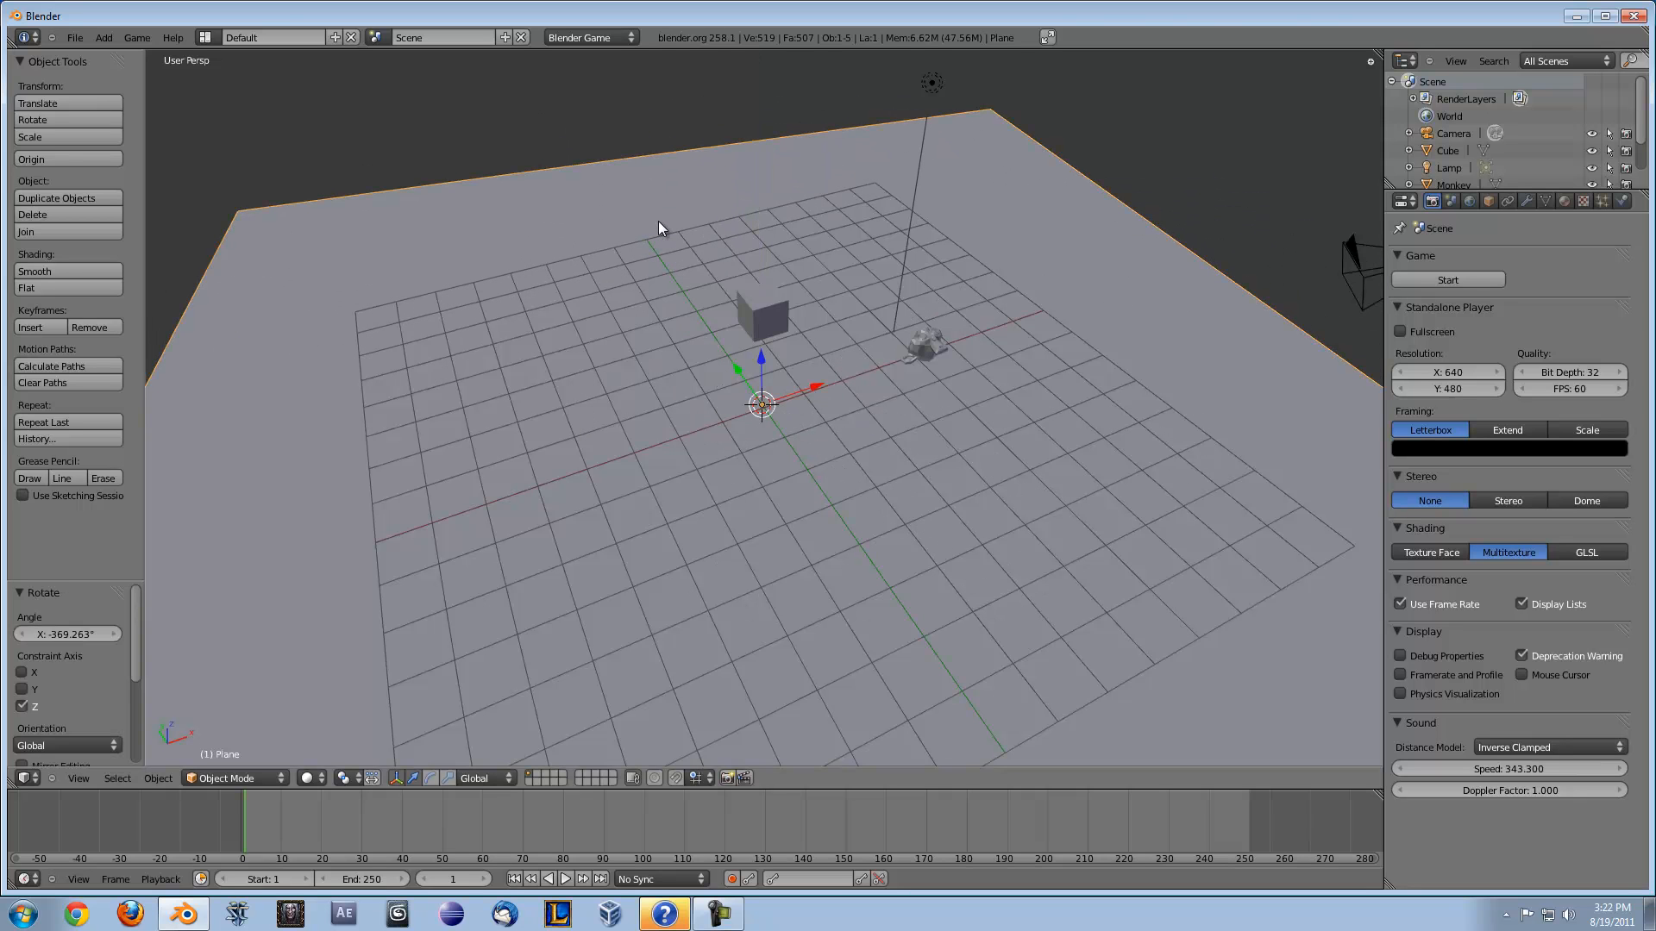
Scale the cube by about 5.004 along Z and by about 4.936 along X to form a wall-like block
{"action": "right_click", "coordinate": [747, 324]}
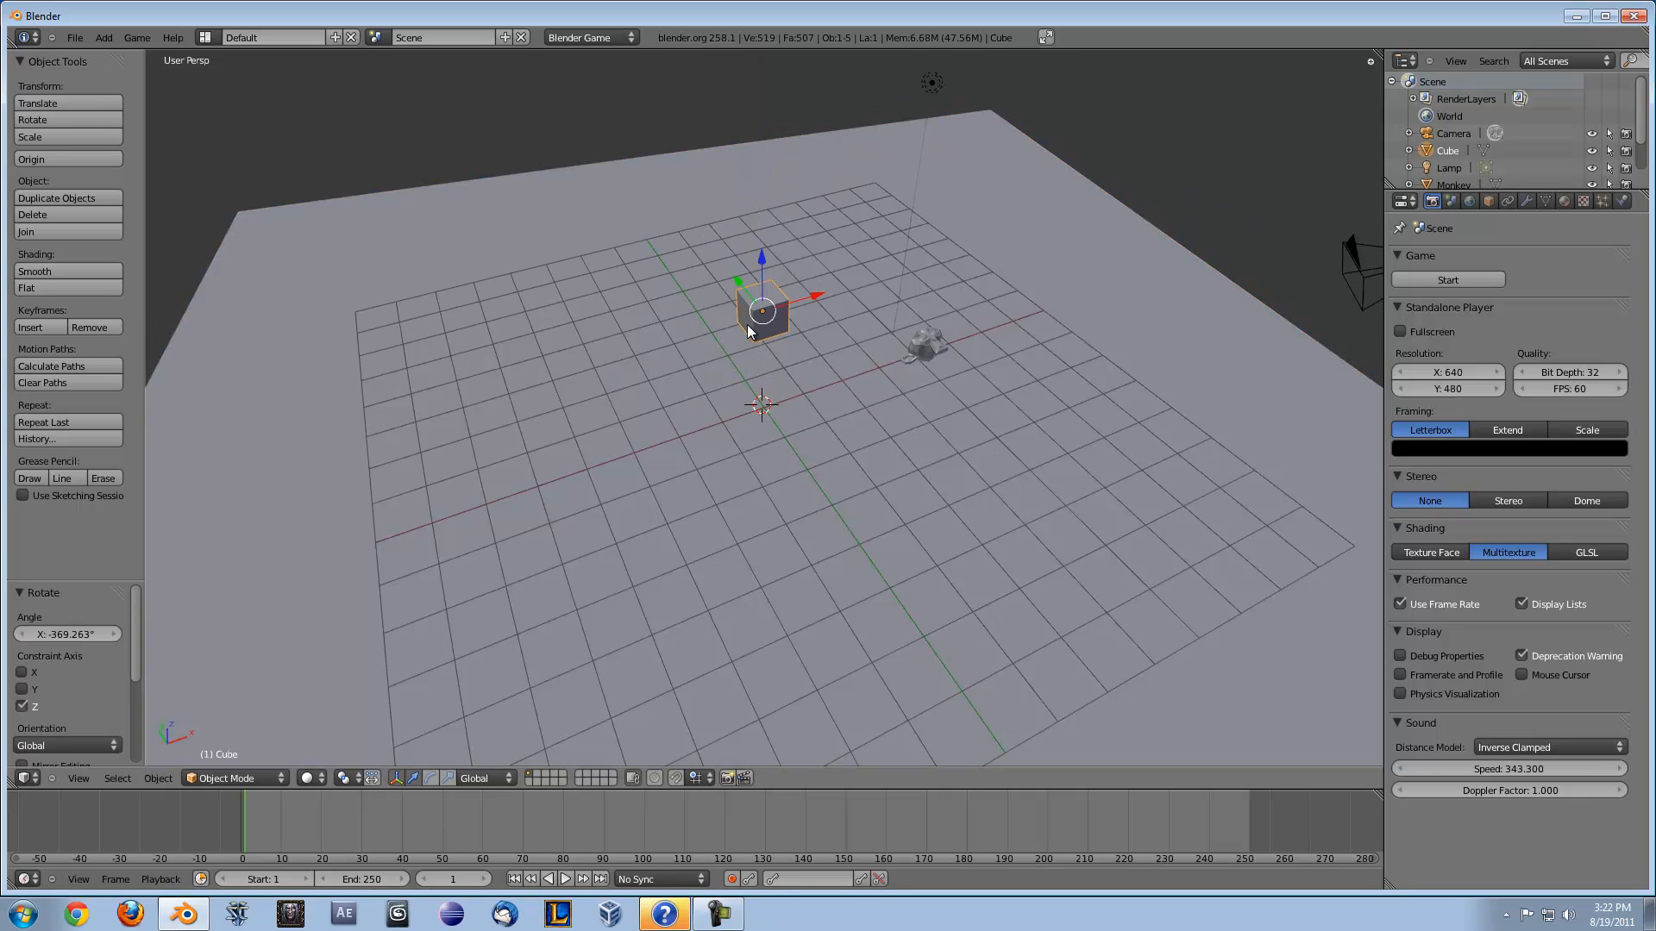
{"action": "key", "text": "s"}
{"action": "key", "text": "z"}
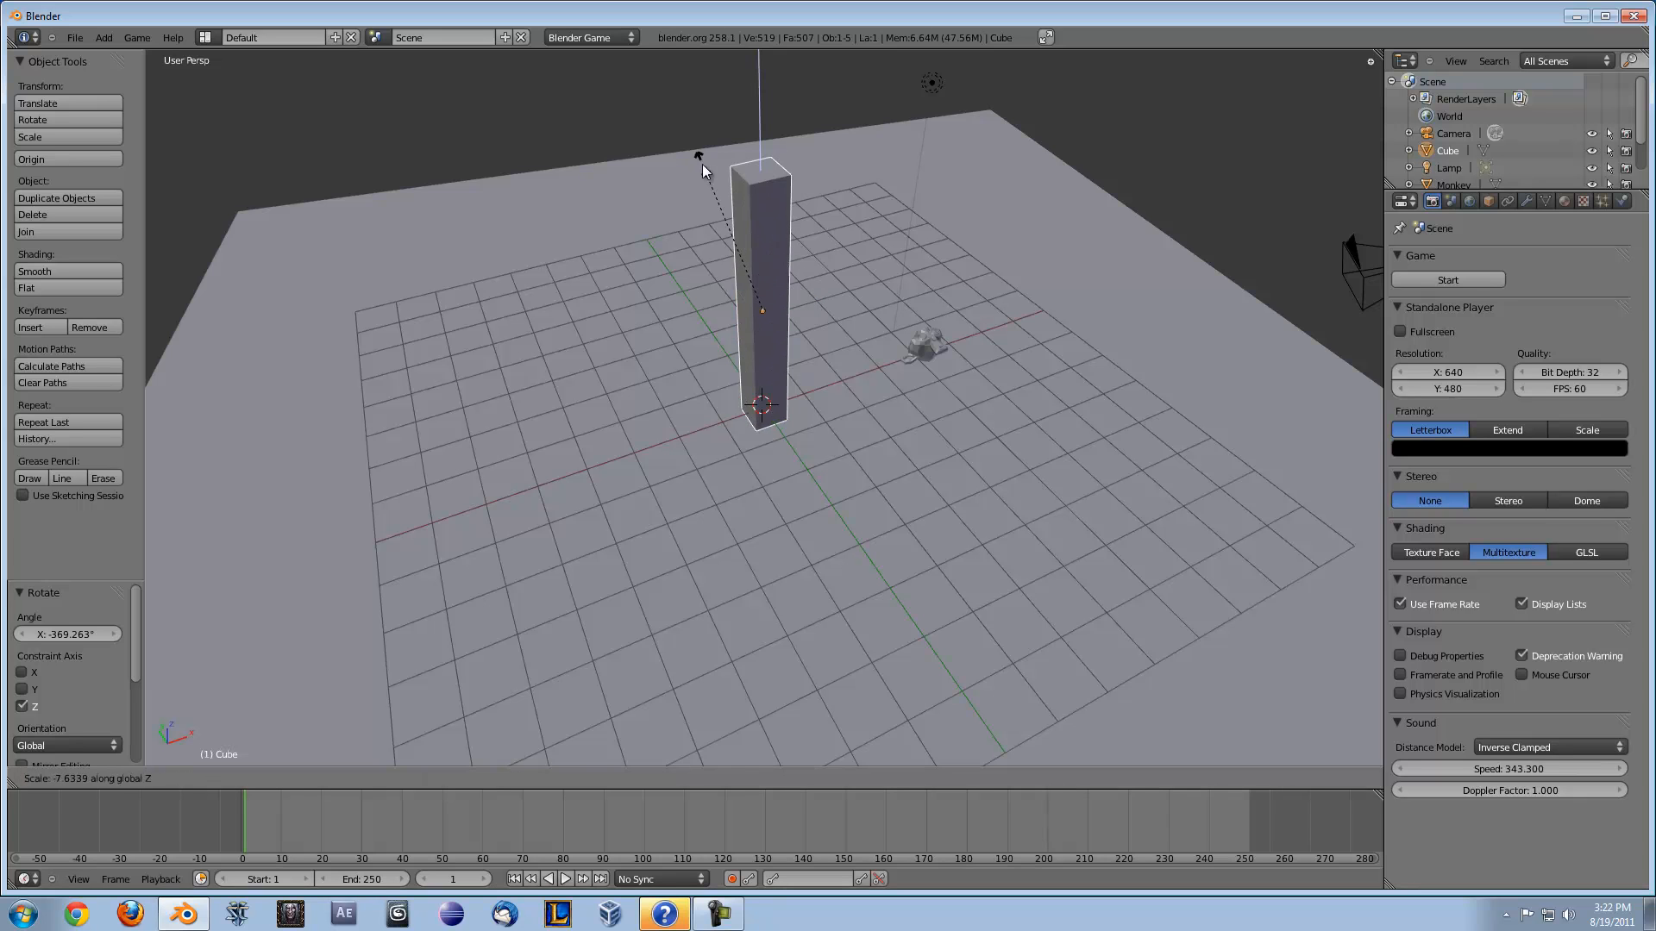
{"action": "left_click", "coordinate": [683, 243]}
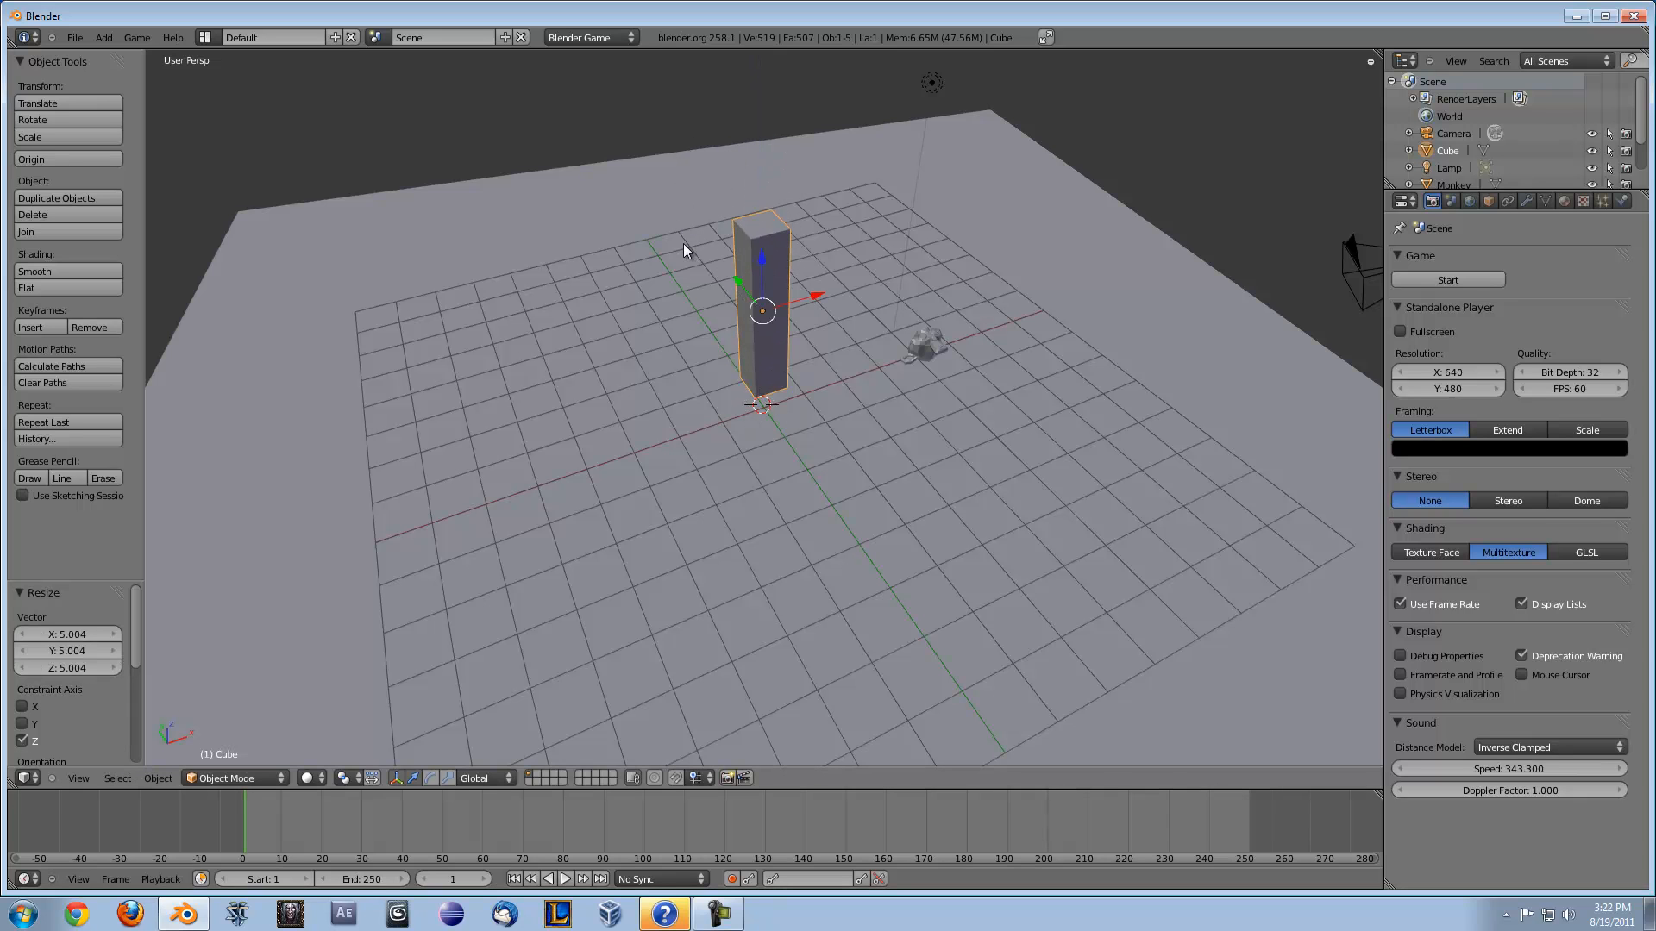
{"action": "key", "text": "s"}
{"action": "key", "text": "x"}
{"action": "left_click", "coordinate": [272, 462]}
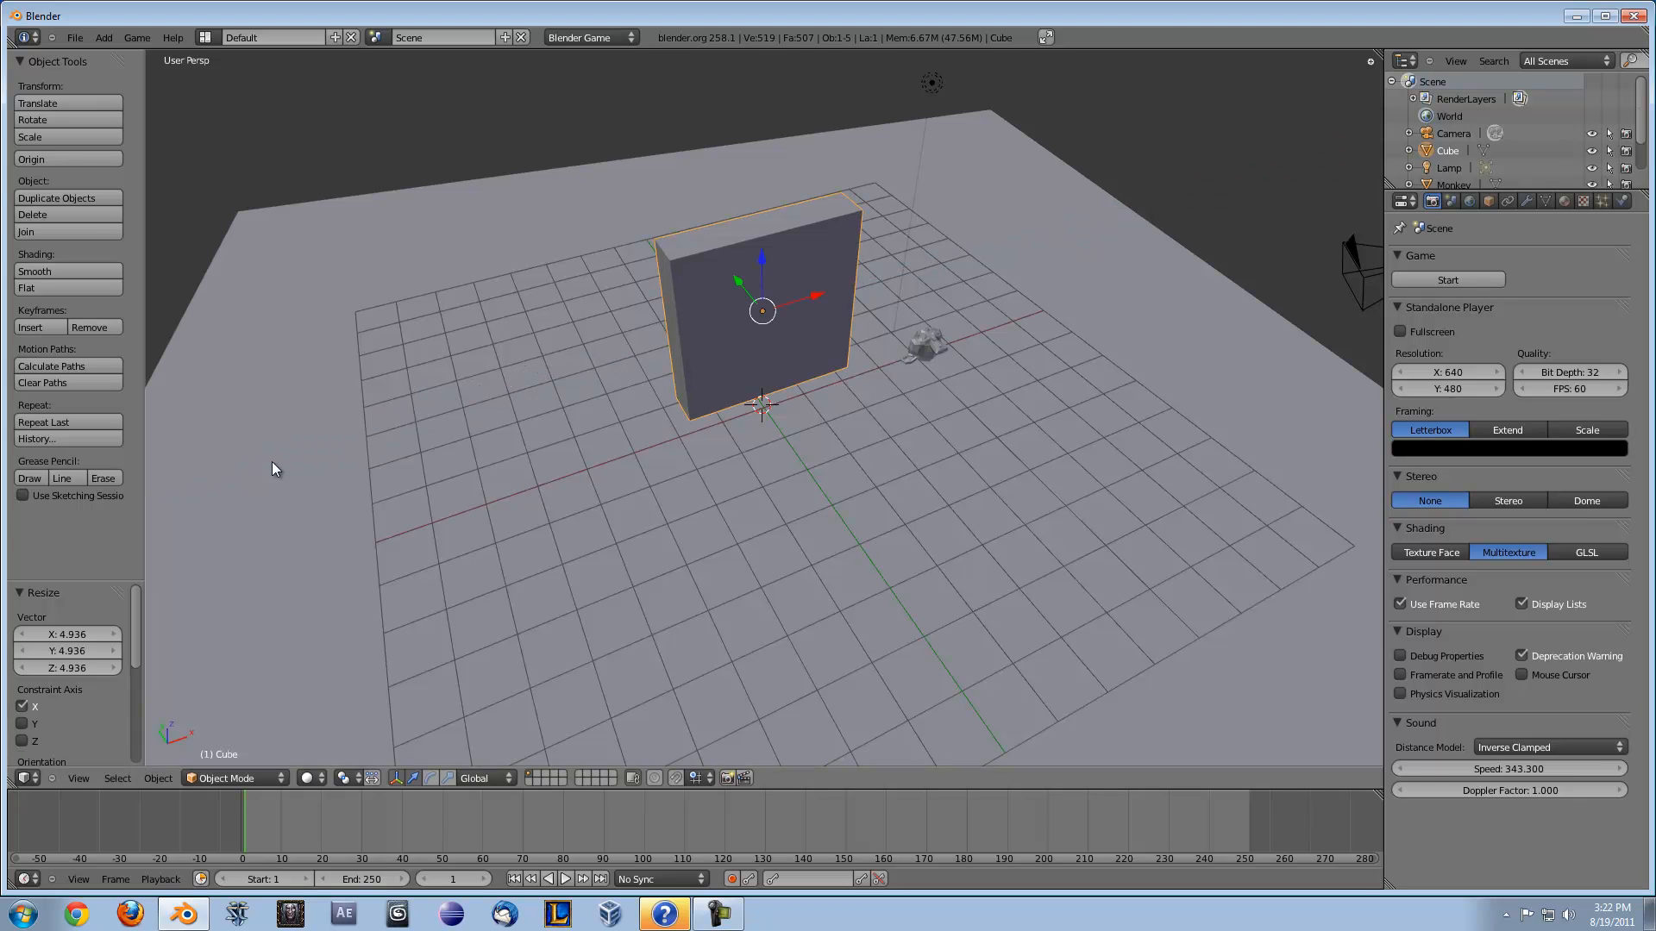
Compare perspective and orthographic projection of the scene from orbited angles and from the front
{"action": "middle_click_drag", "start_coordinate": [271, 466], "coordinate": [568, 331]}
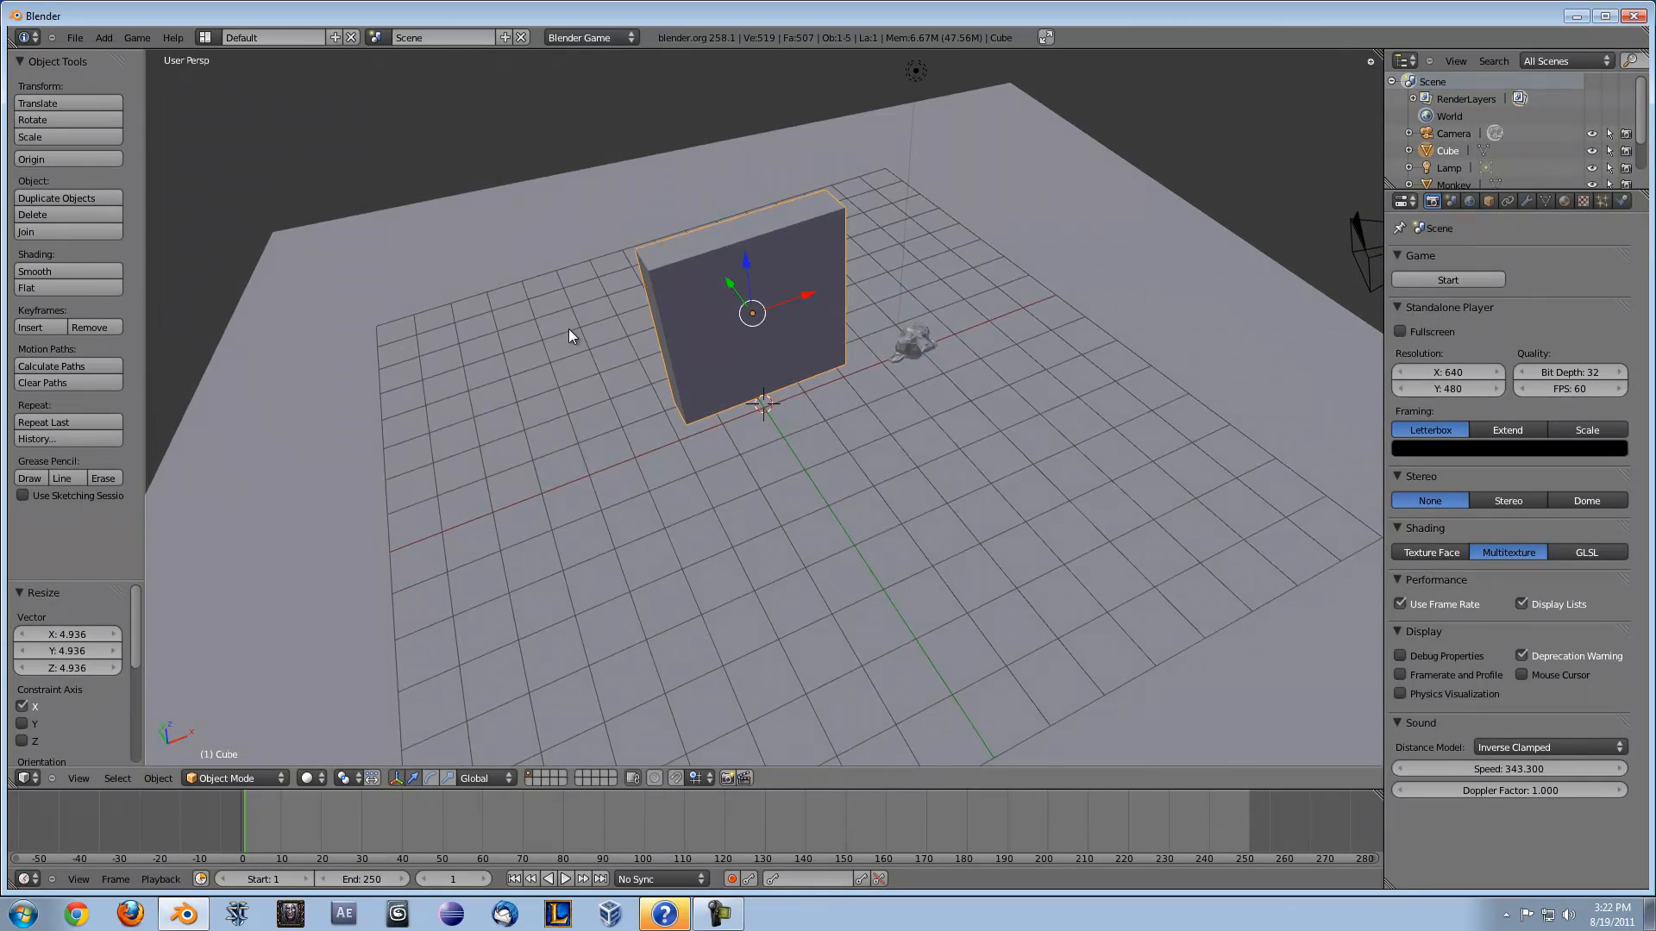
{"action": "key", "text": "KP_5"}
{"action": "key", "text": "KP_5"}
{"action": "middle_click_drag", "start_coordinate": [759, 67], "coordinate": [722, 440]}
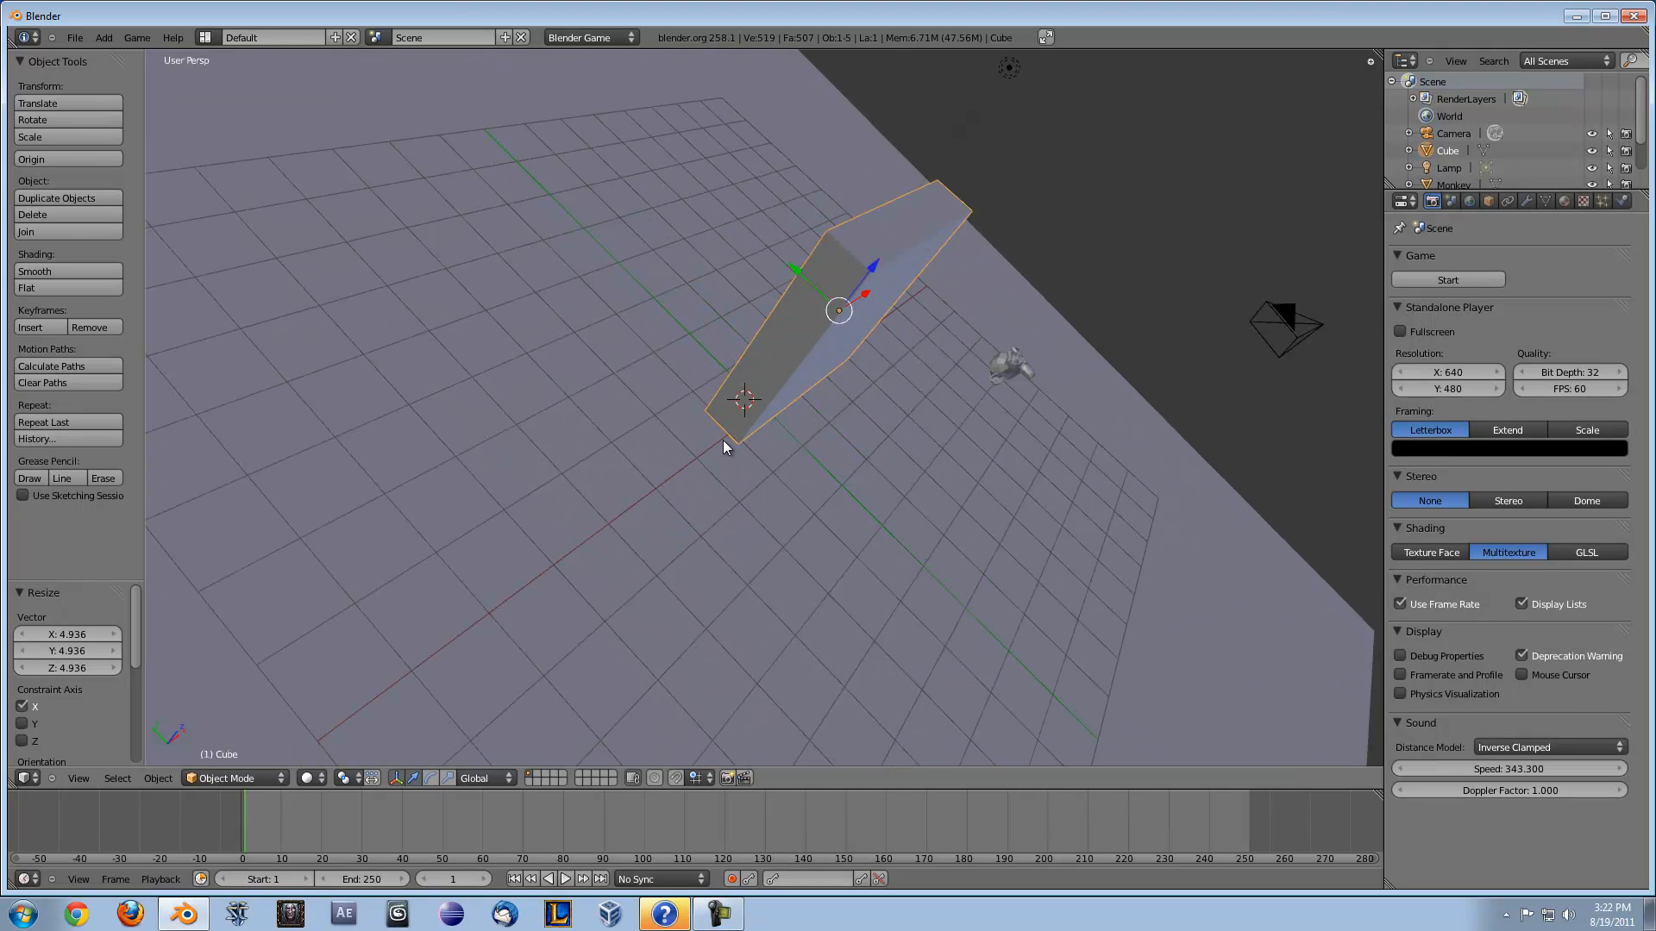
{"action": "key", "text": "KP_1"}
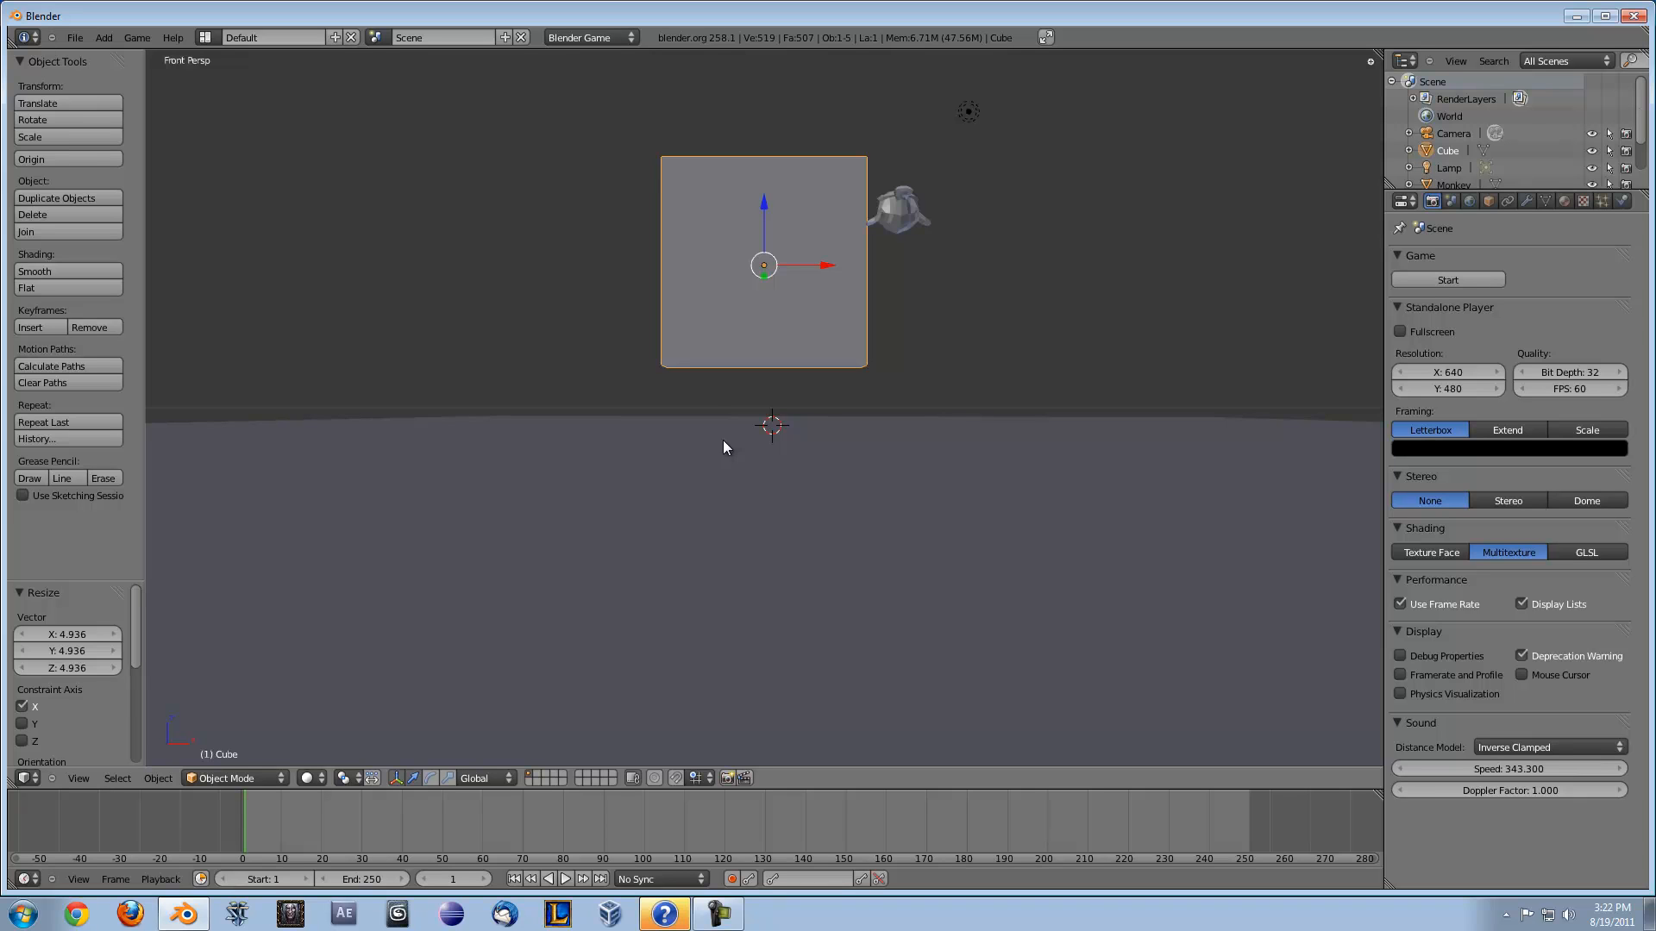
{"action": "key", "text": "KP_5"}
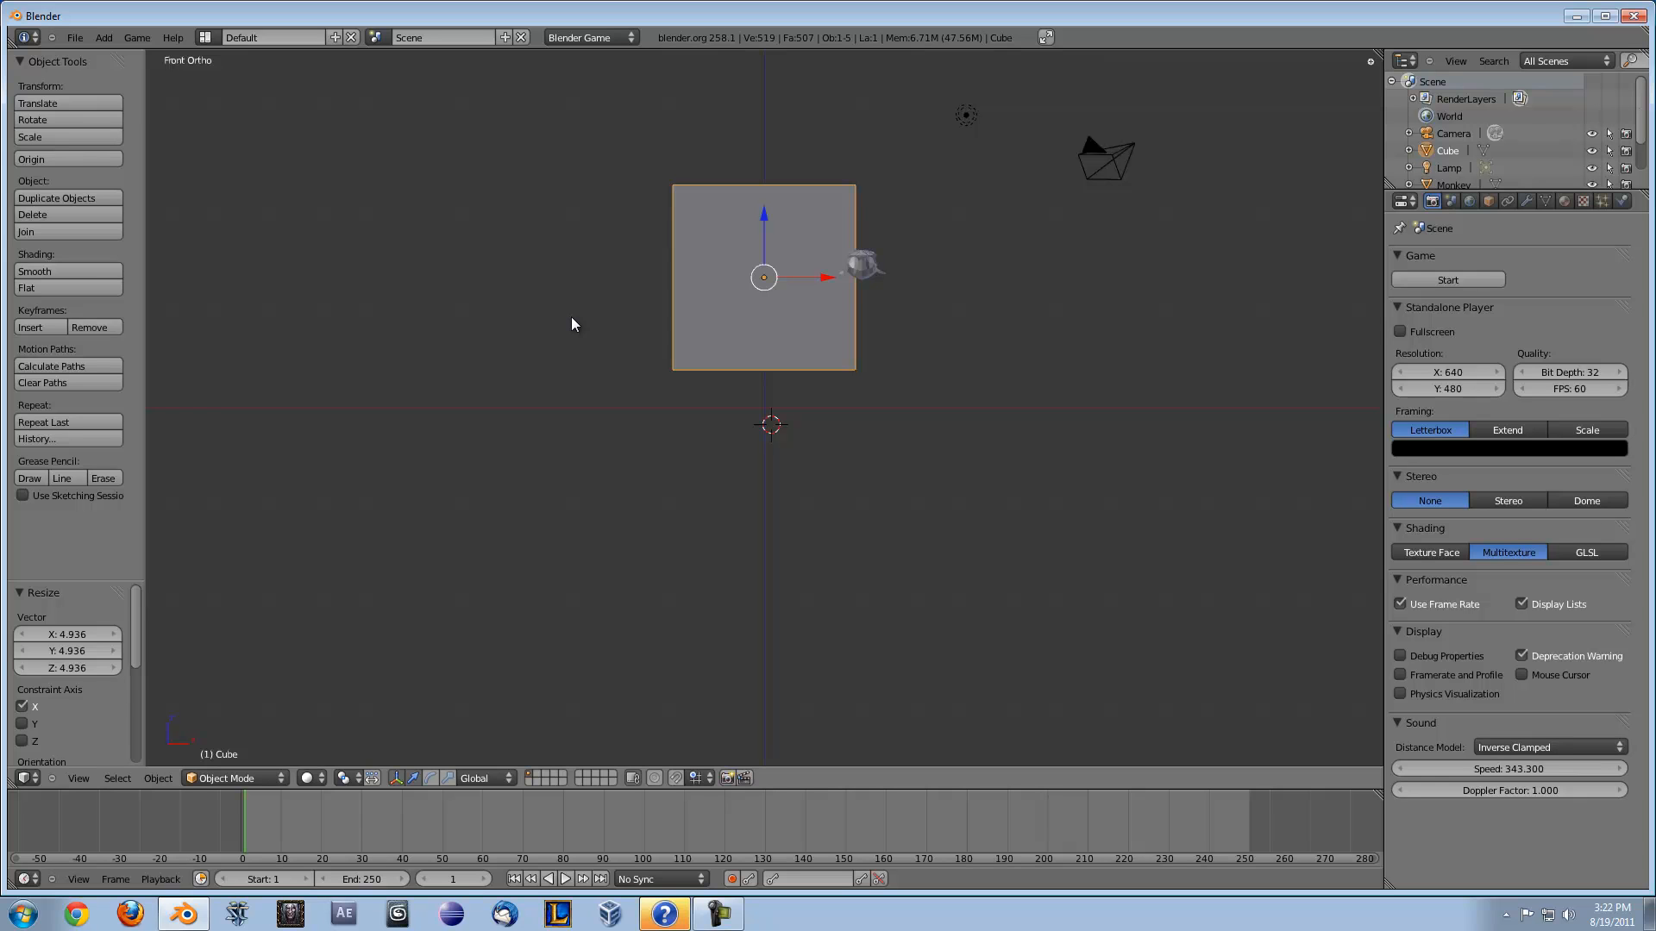
Examine the scene in the orthographic top, right, left, back and bottom views and from an orbited angle
{"action": "key", "text": "KP_7"}
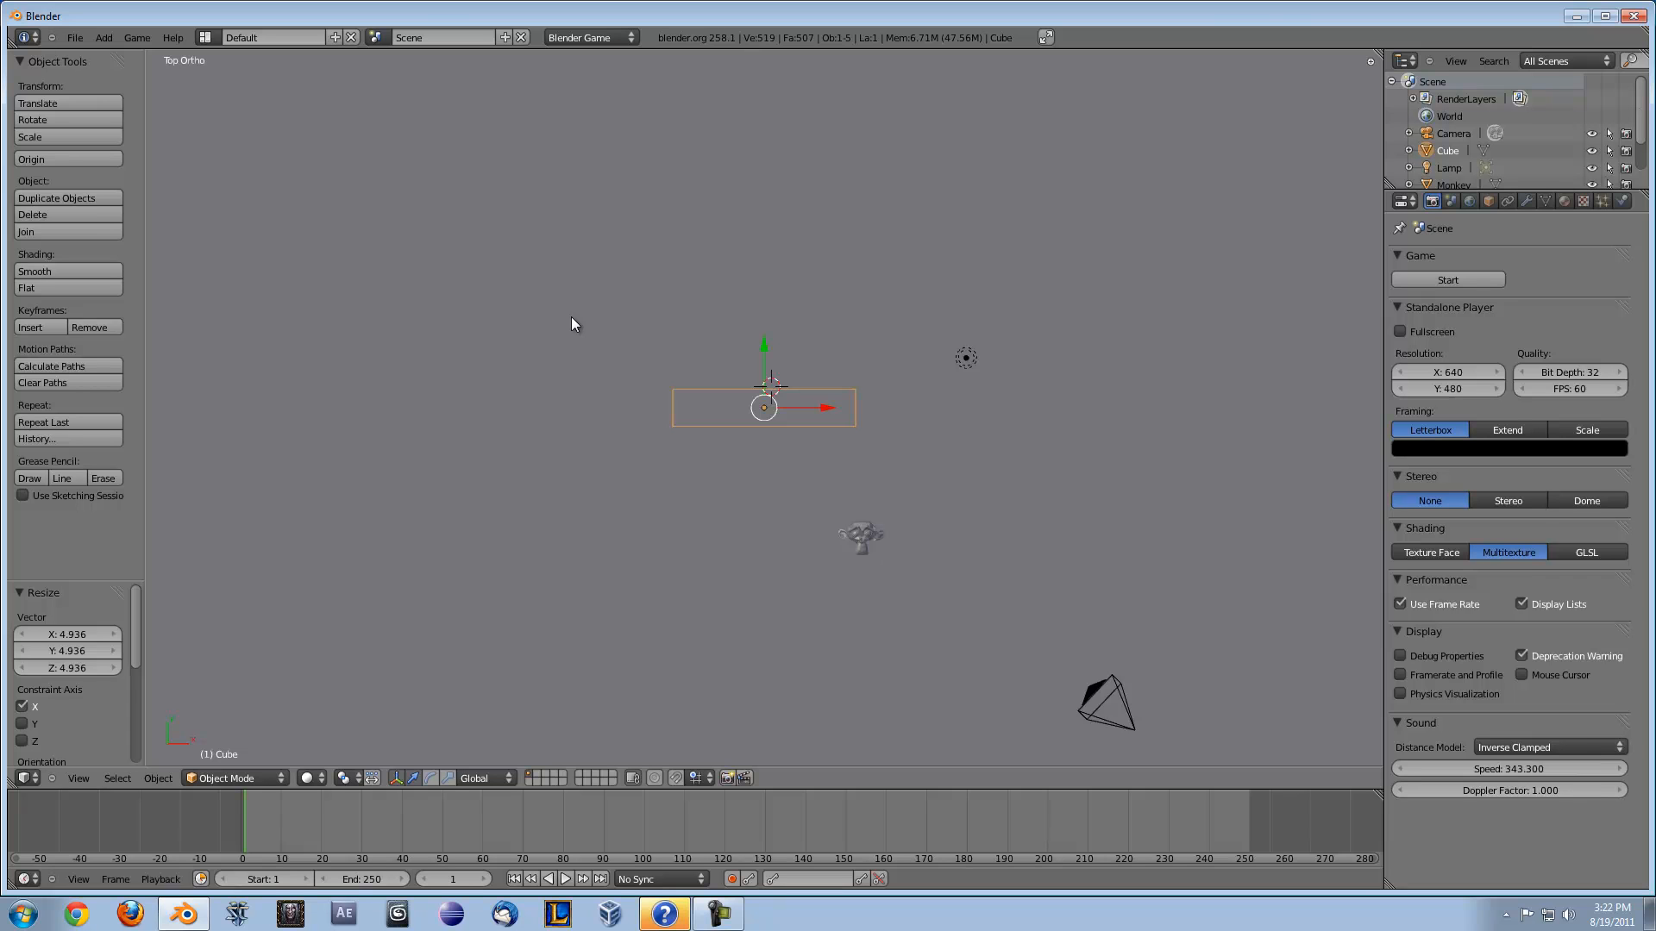
{"action": "key", "text": "KP_3"}
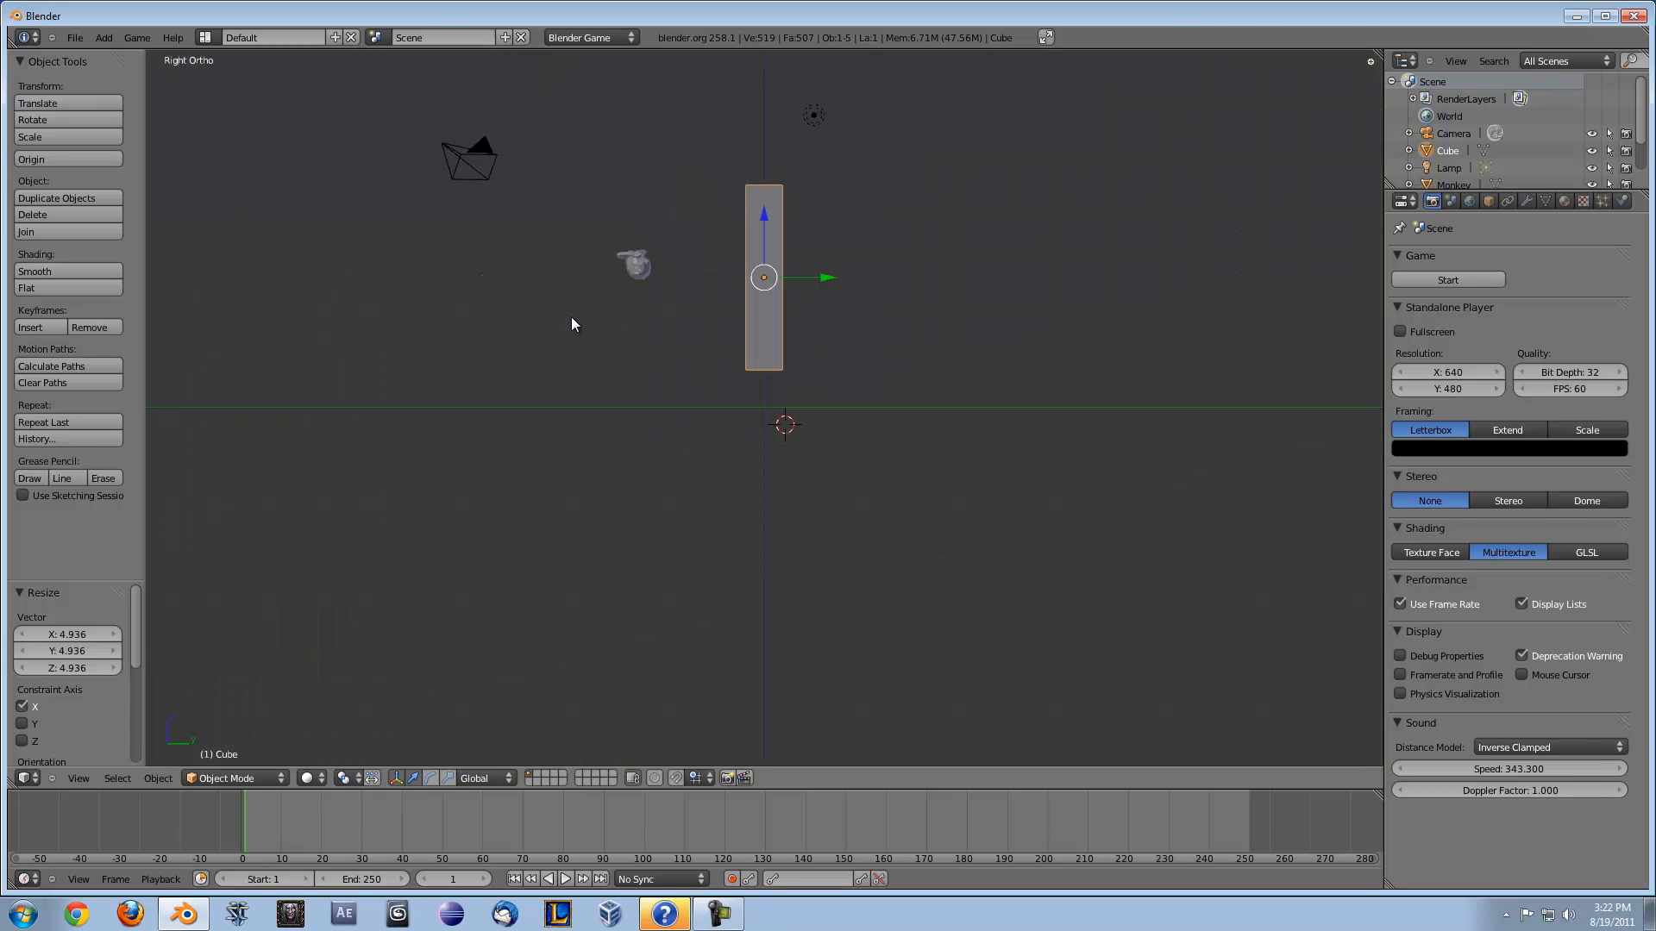
{"action": "key", "text": "ctrl+KP_3"}
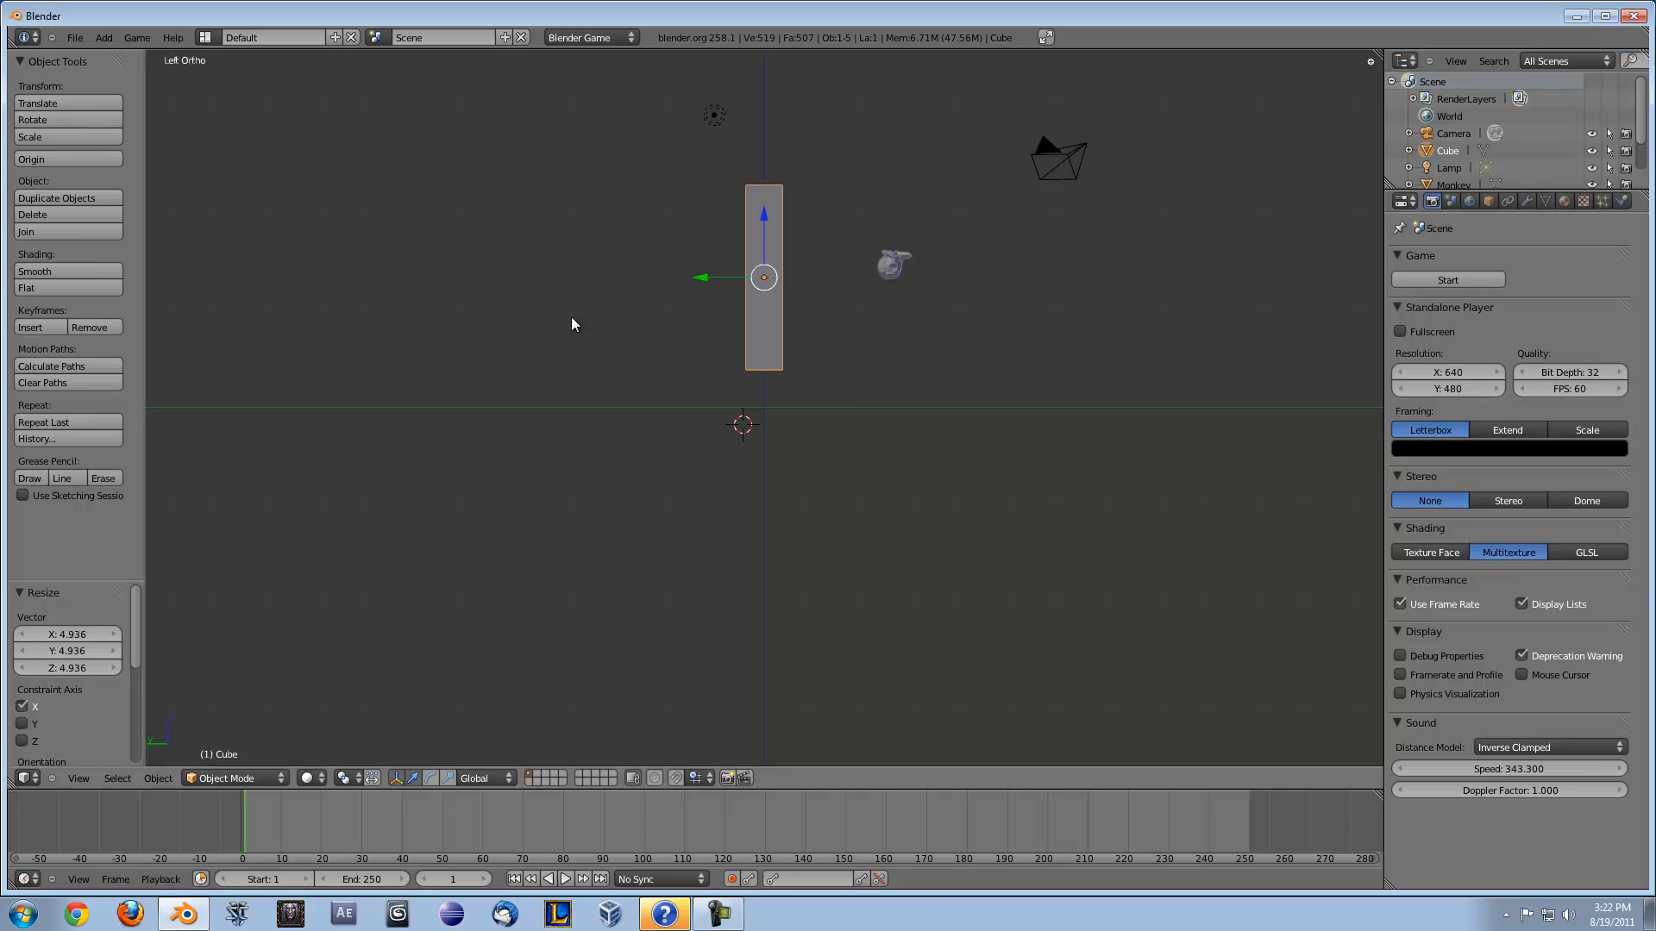
{"action": "key", "text": "ctrl+KP_1"}
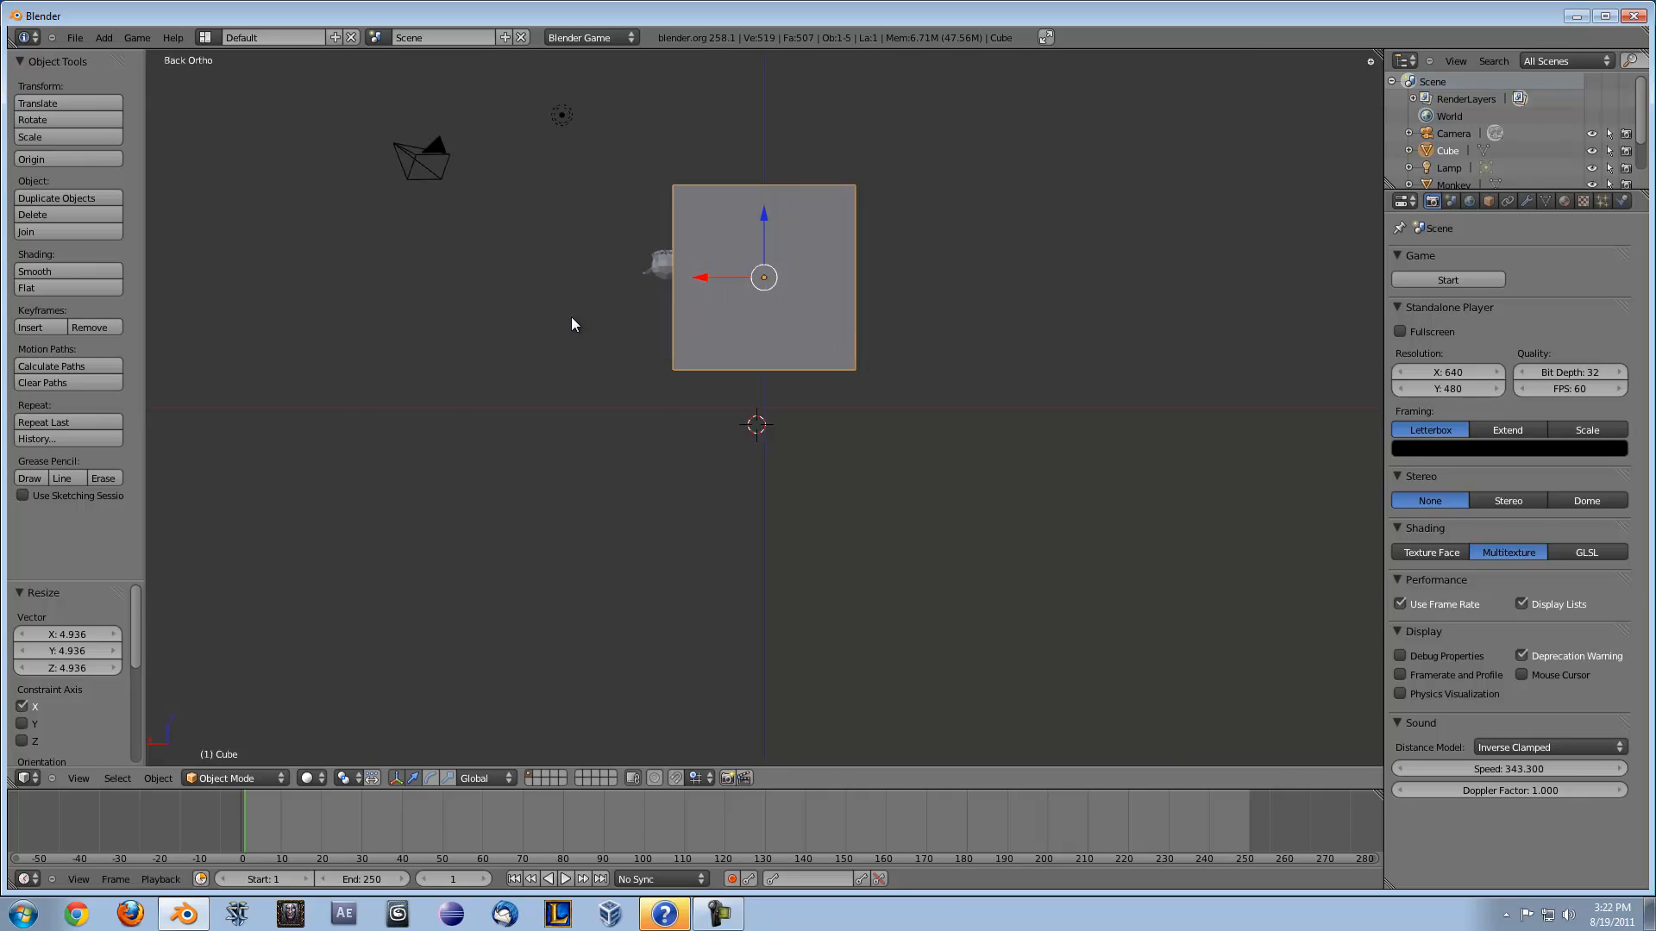
{"action": "key", "text": "ctrl+KP_7"}
{"action": "key", "text": "KP_1"}
{"action": "key", "text": "KP_7"}
{"action": "middle_click_drag", "start_coordinate": [571, 323], "coordinate": [784, 144]}
{"action": "scroll", "coordinate": [789, 164], "scroll_direction": "up", "scroll_amount": 3}
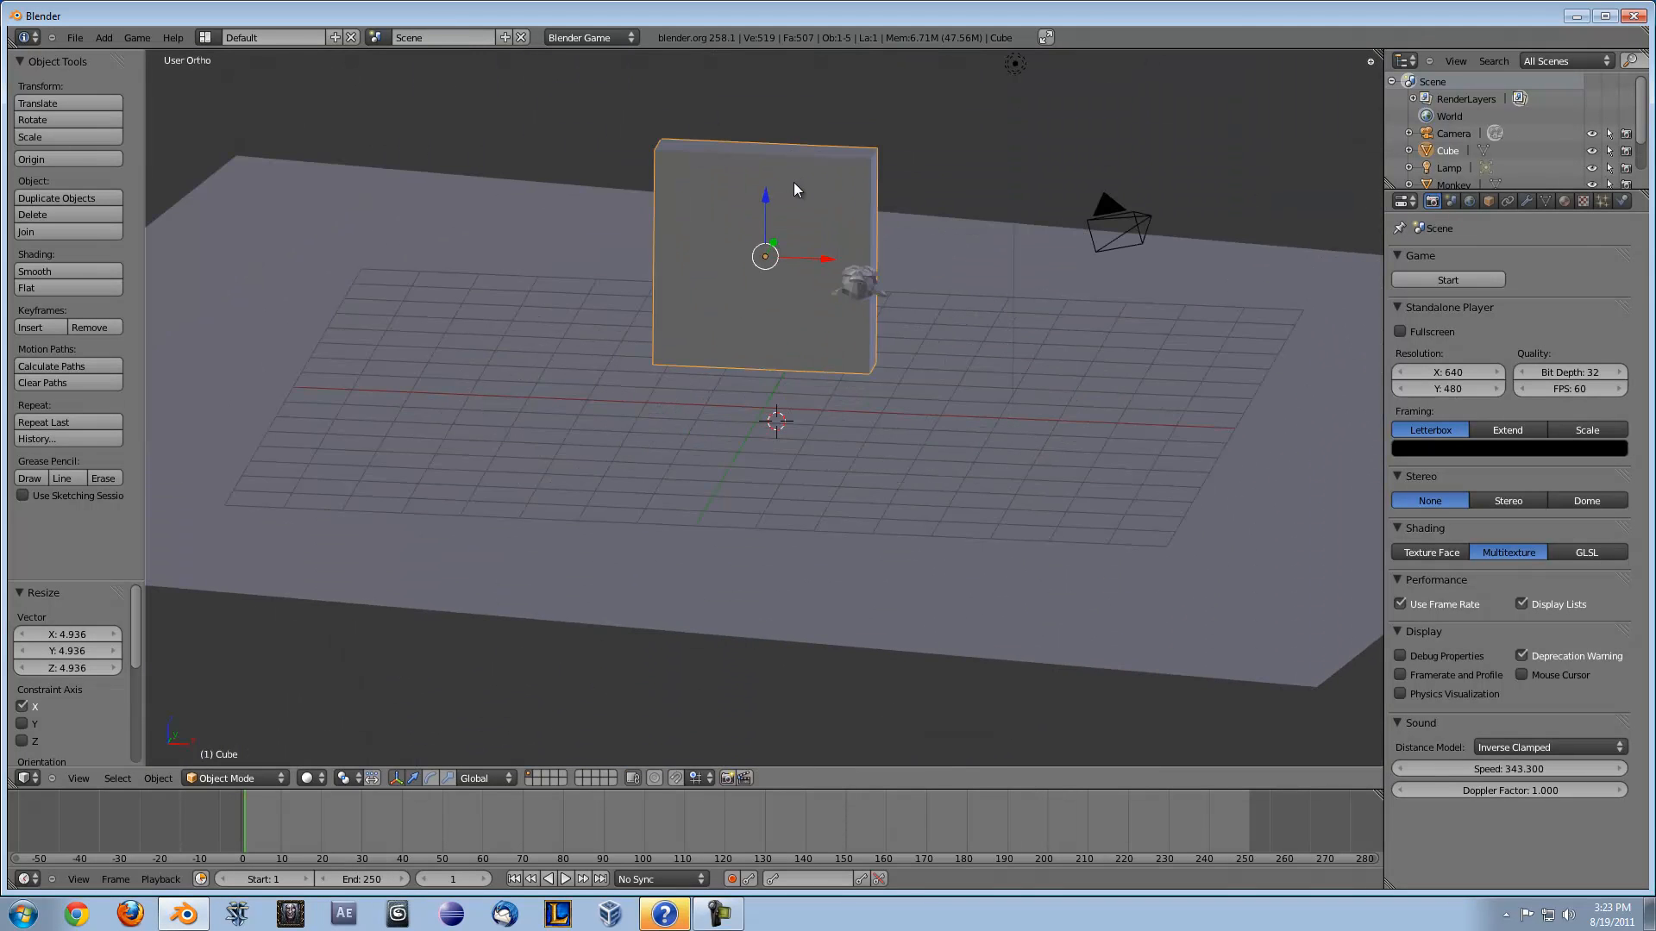
Enter Edit Mode on the stretched cube
{"action": "scroll", "coordinate": [759, 246], "scroll_direction": "down", "scroll_amount": 1}
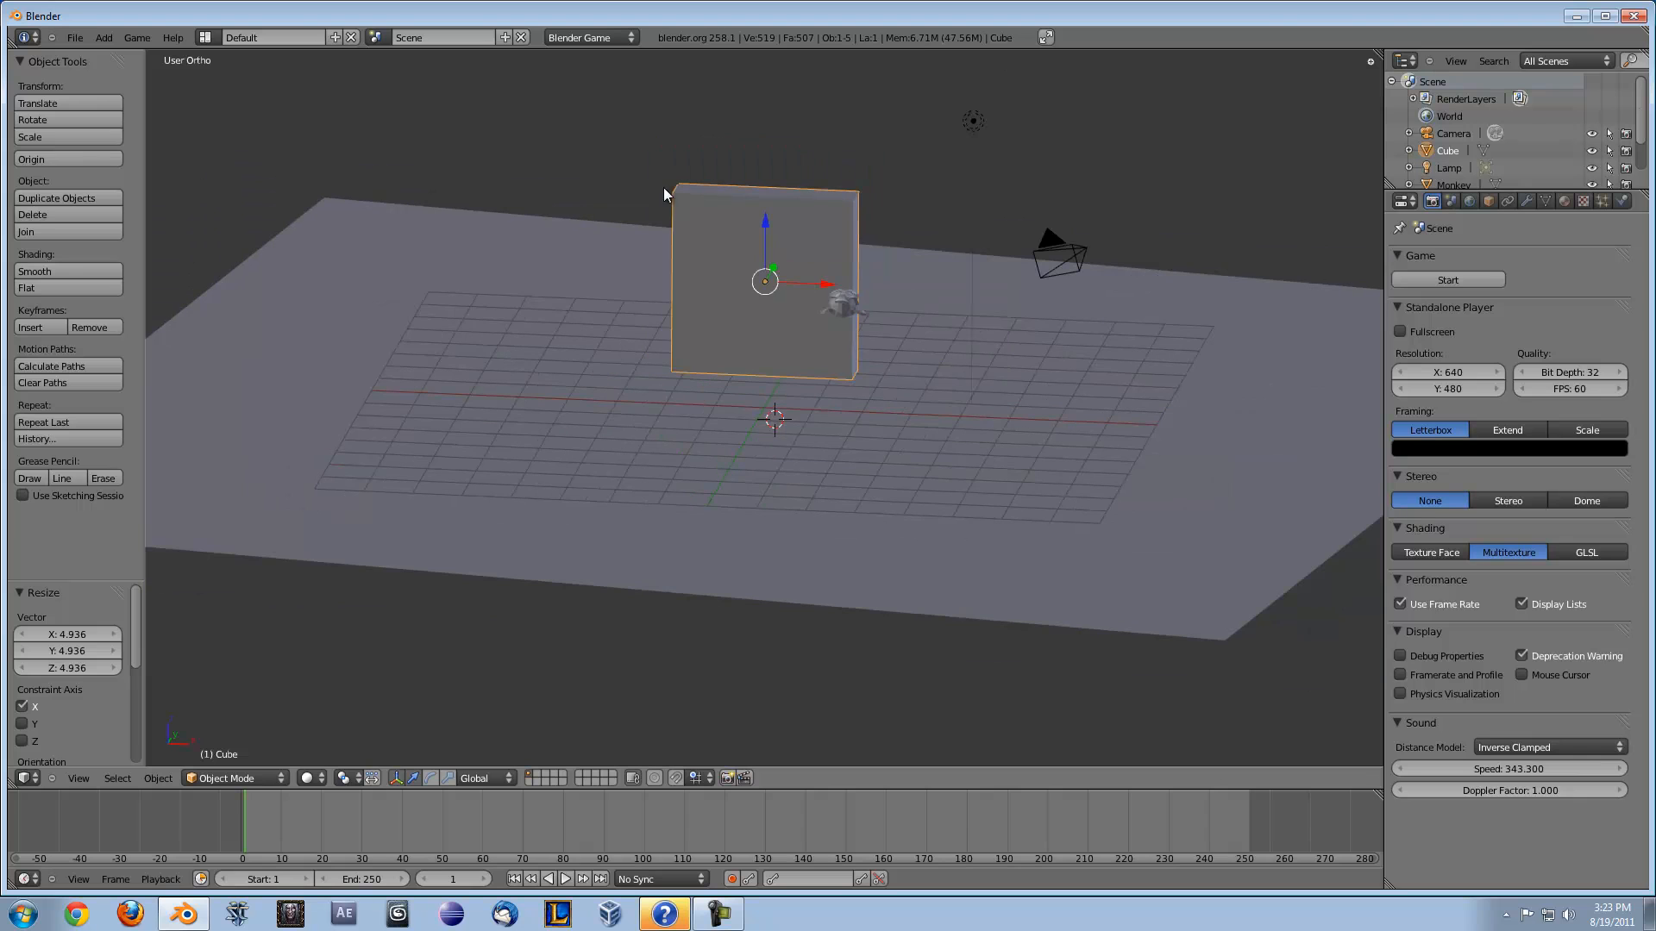
{"action": "key", "text": "Tab"}
{"action": "scroll", "coordinate": [638, 195], "scroll_direction": "up", "scroll_amount": 2}
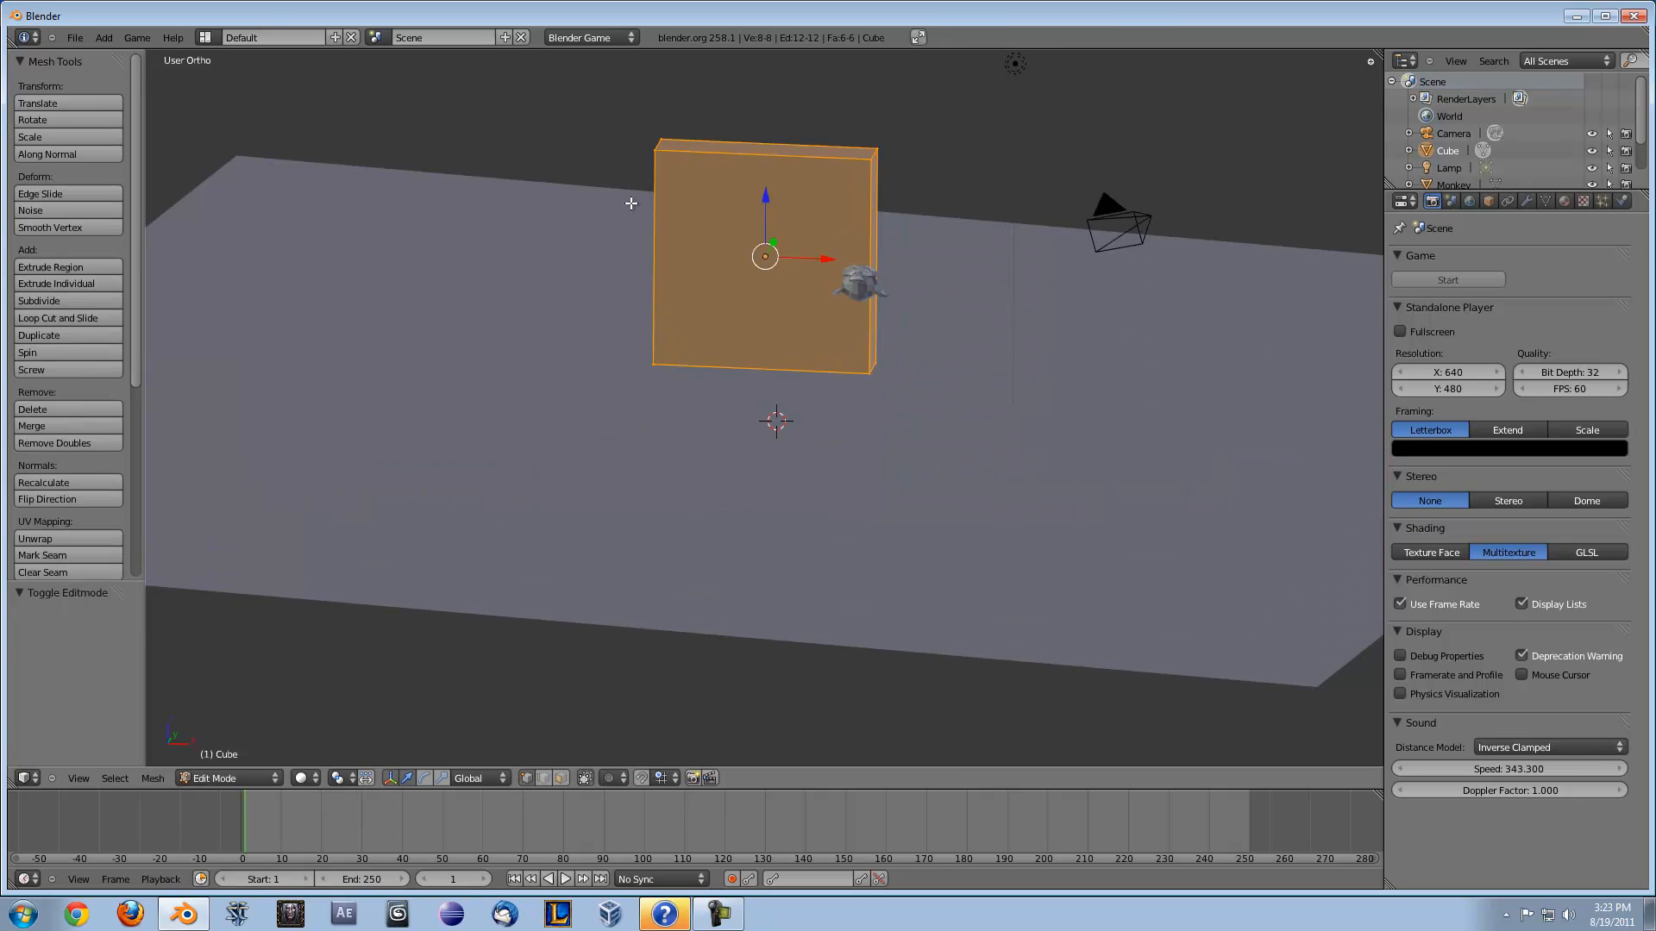
Try to move a single upper corner vertex of the cube freely
{"action": "right_click", "coordinate": [634, 101]}
{"action": "middle_click_drag", "start_coordinate": [586, 132], "coordinate": [762, 152]}
{"action": "key", "text": "g"}
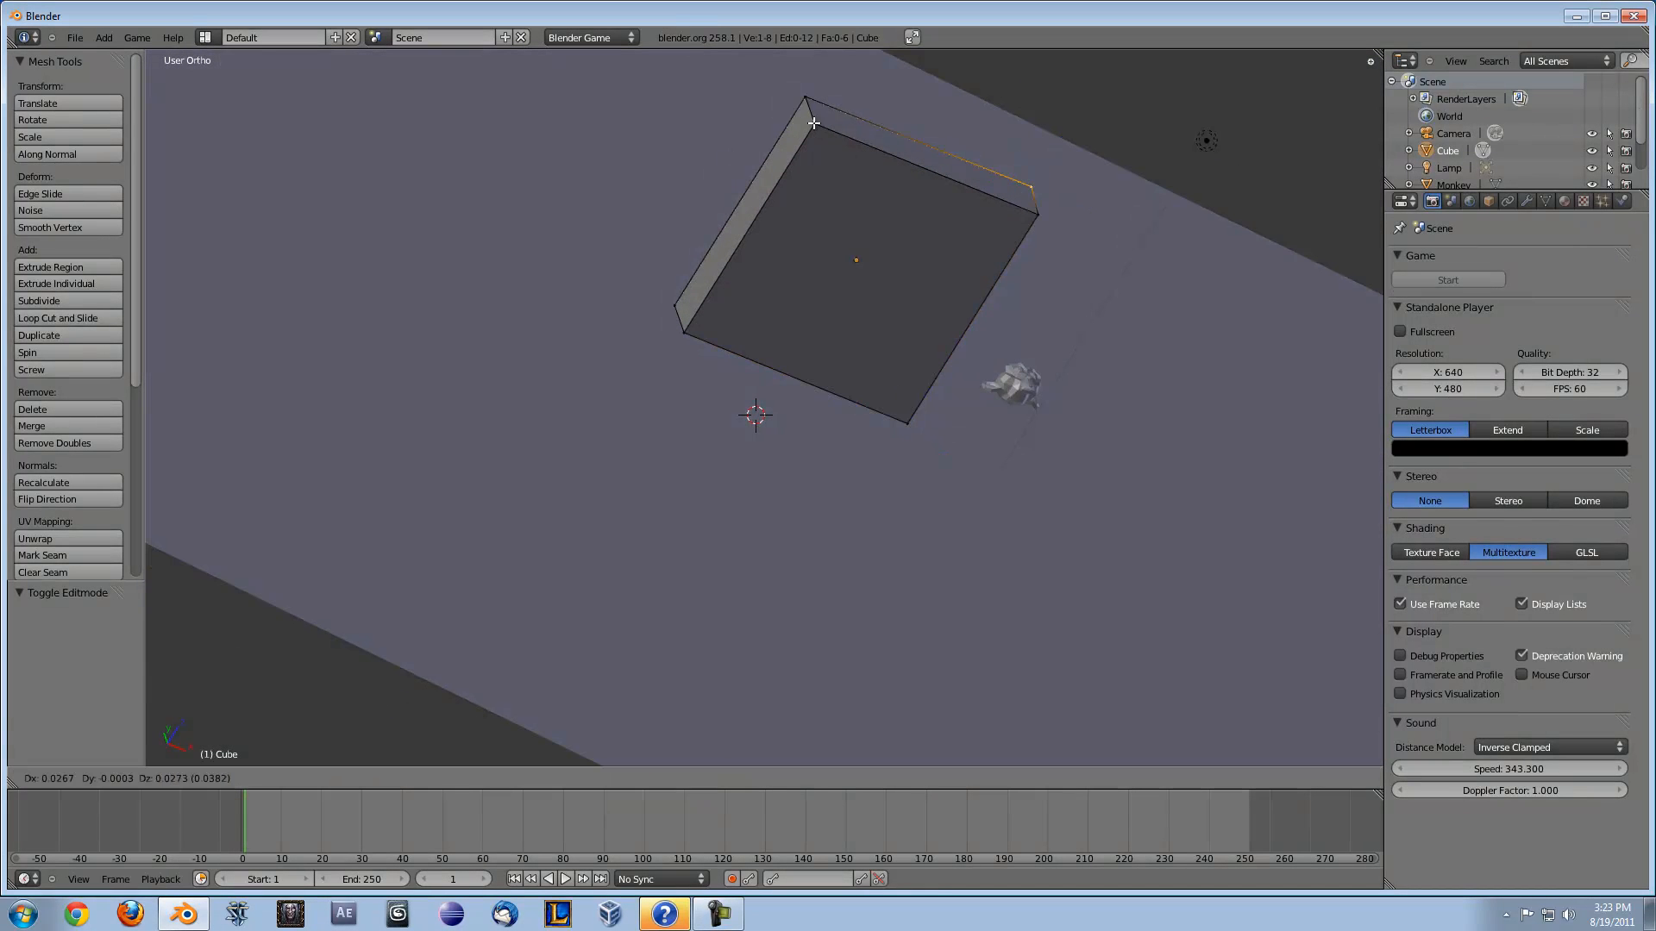
{"action": "left_click", "coordinate": [865, 131]}
{"action": "key", "text": "ctrl+z"}
Try to move the cube's front upper-left corner vertex along the X axis only
{"action": "middle_click_drag", "start_coordinate": [1023, 137], "coordinate": [862, 152]}
{"action": "right_click", "coordinate": [664, 150]}
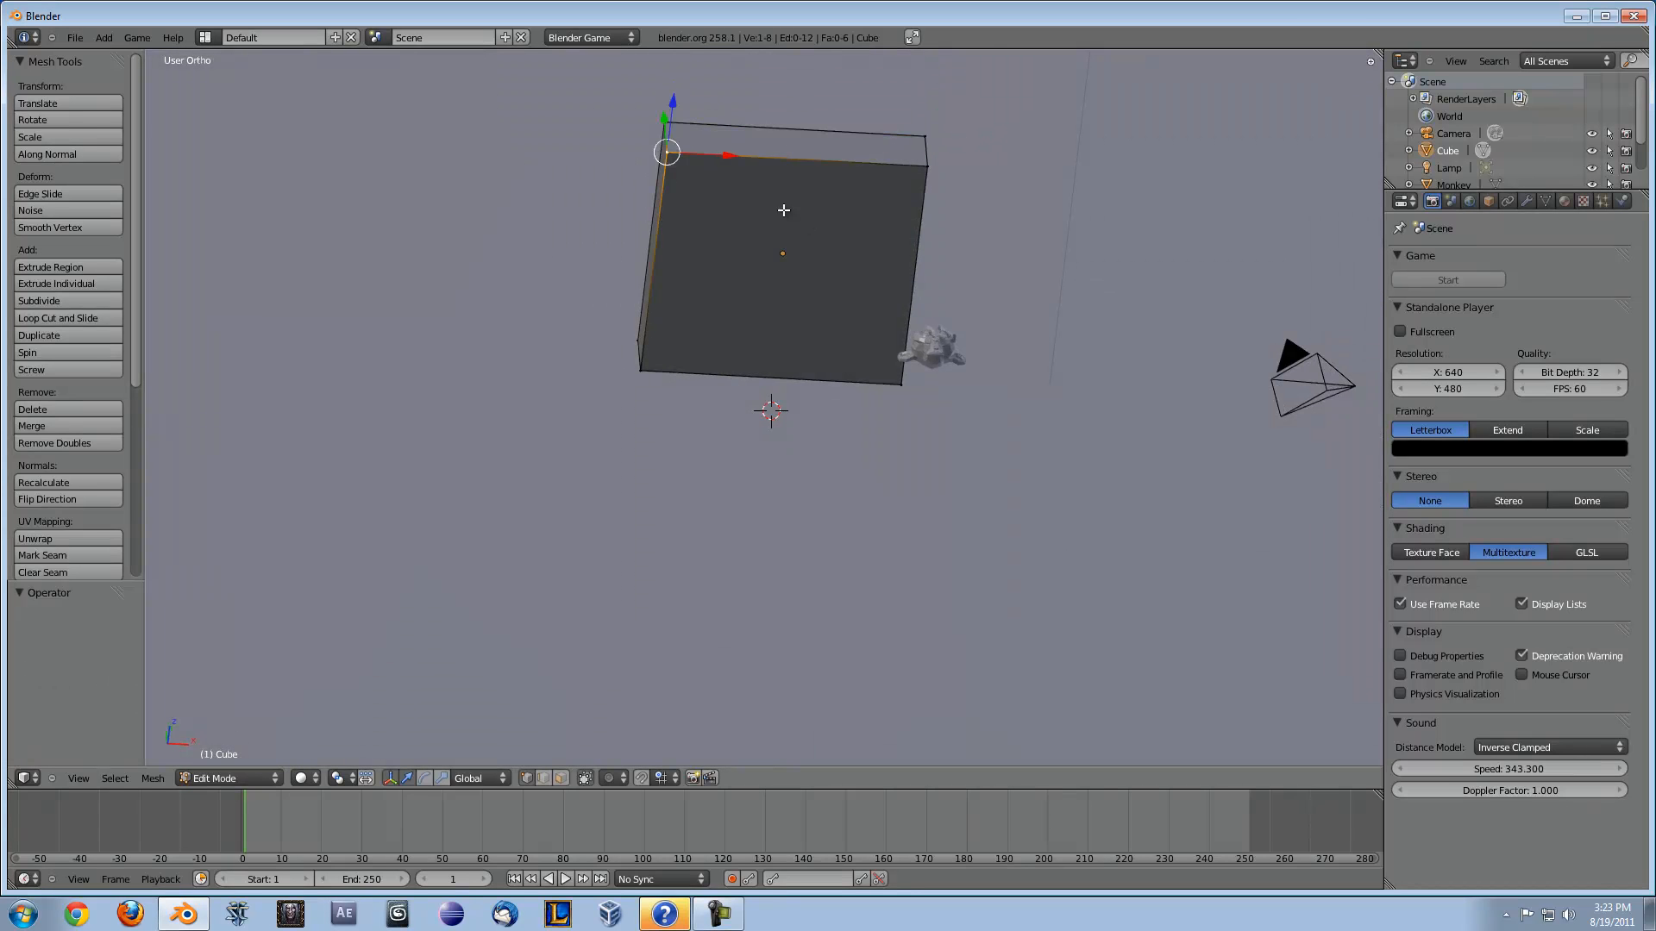
{"action": "key", "text": "g"}
{"action": "key", "text": "x"}
{"action": "left_click", "coordinate": [878, 176]}
{"action": "middle_click_drag", "start_coordinate": [873, 175], "coordinate": [707, 282]}
{"action": "key", "text": "ctrl+z"}
Try to select several of the cube's corner vertices together, and clear the selection
{"action": "middle_click_drag", "start_coordinate": [601, 281], "coordinate": [782, 124]}
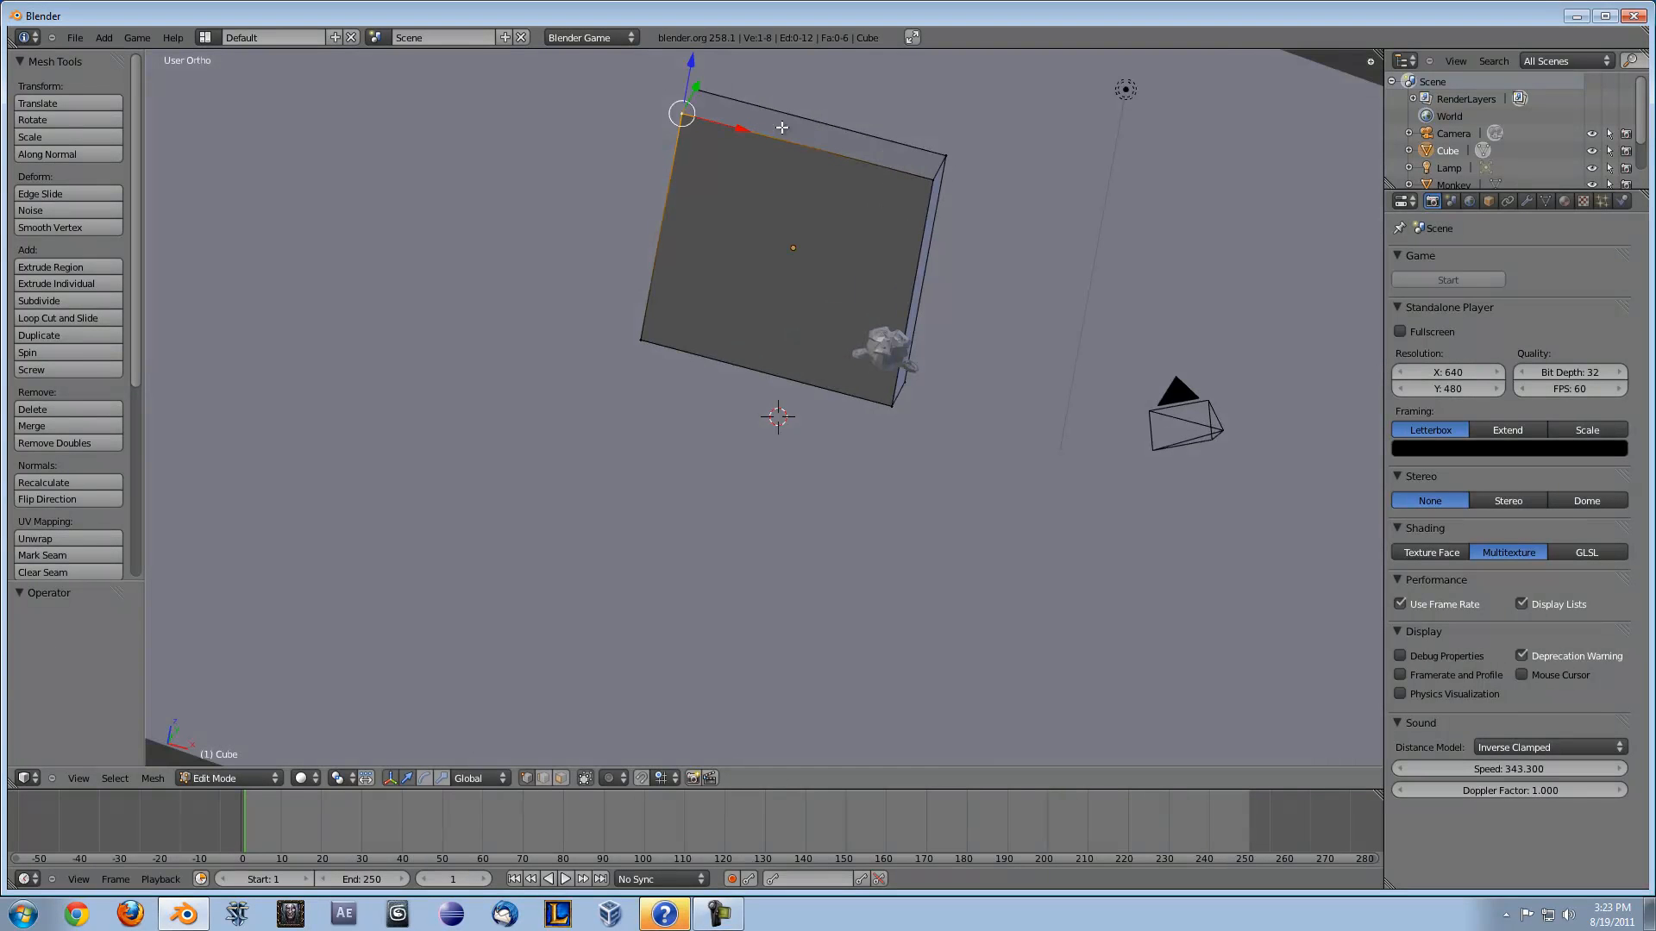
{"action": "right_click", "coordinate": [935, 181], "text": "shift"}
{"action": "right_click", "coordinate": [944, 157], "text": "shift"}
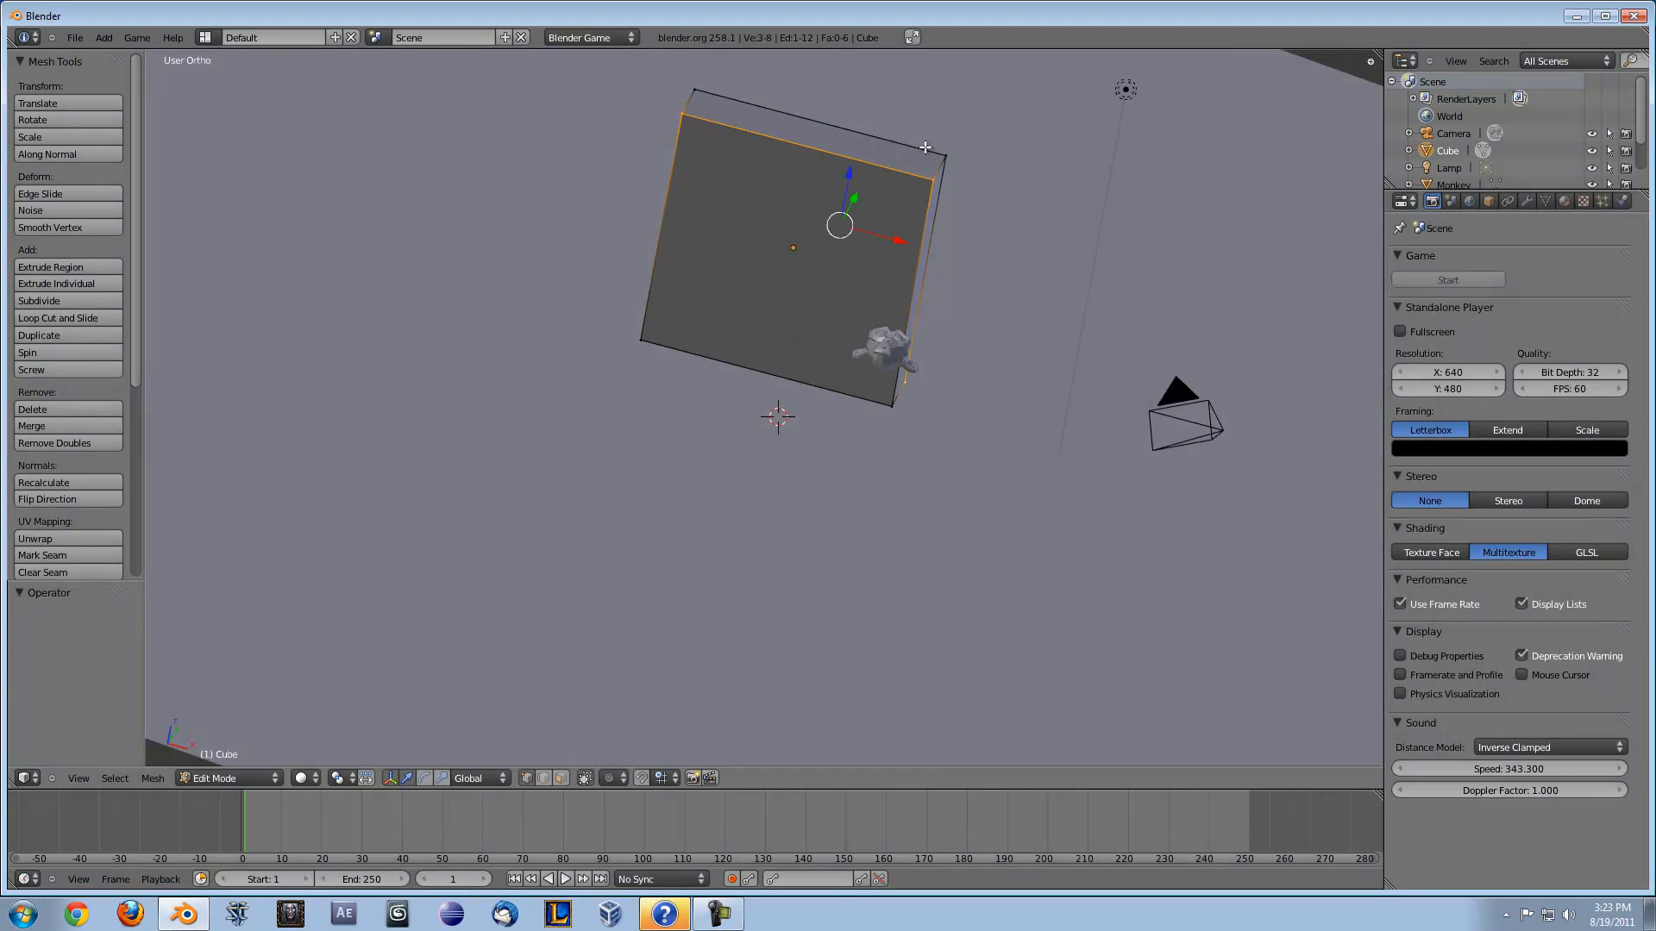
{"action": "right_click", "coordinate": [922, 384]}
{"action": "right_click", "coordinate": [930, 170]}
{"action": "key", "text": "a"}
Select the four corner vertices of the cube's narrow side face, extrude them outward and move the new face up along Z
{"action": "right_click", "coordinate": [930, 183]}
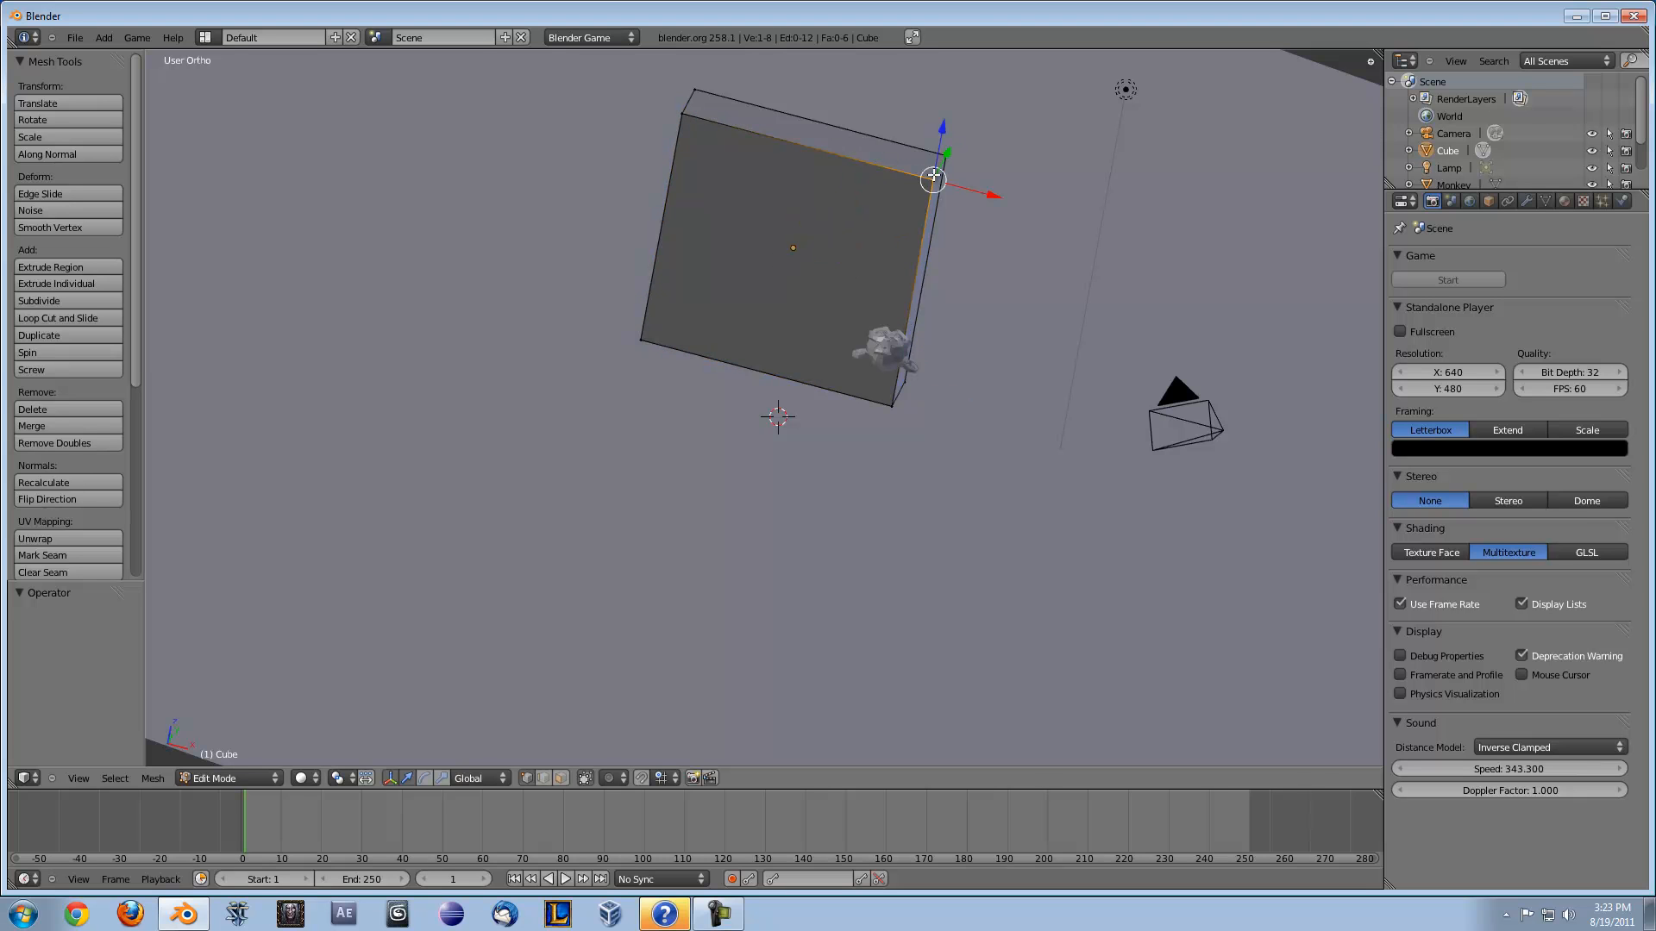
{"action": "middle_click_drag", "start_coordinate": [962, 154], "coordinate": [877, 223]}
{"action": "right_click", "coordinate": [621, 202], "text": "shift"}
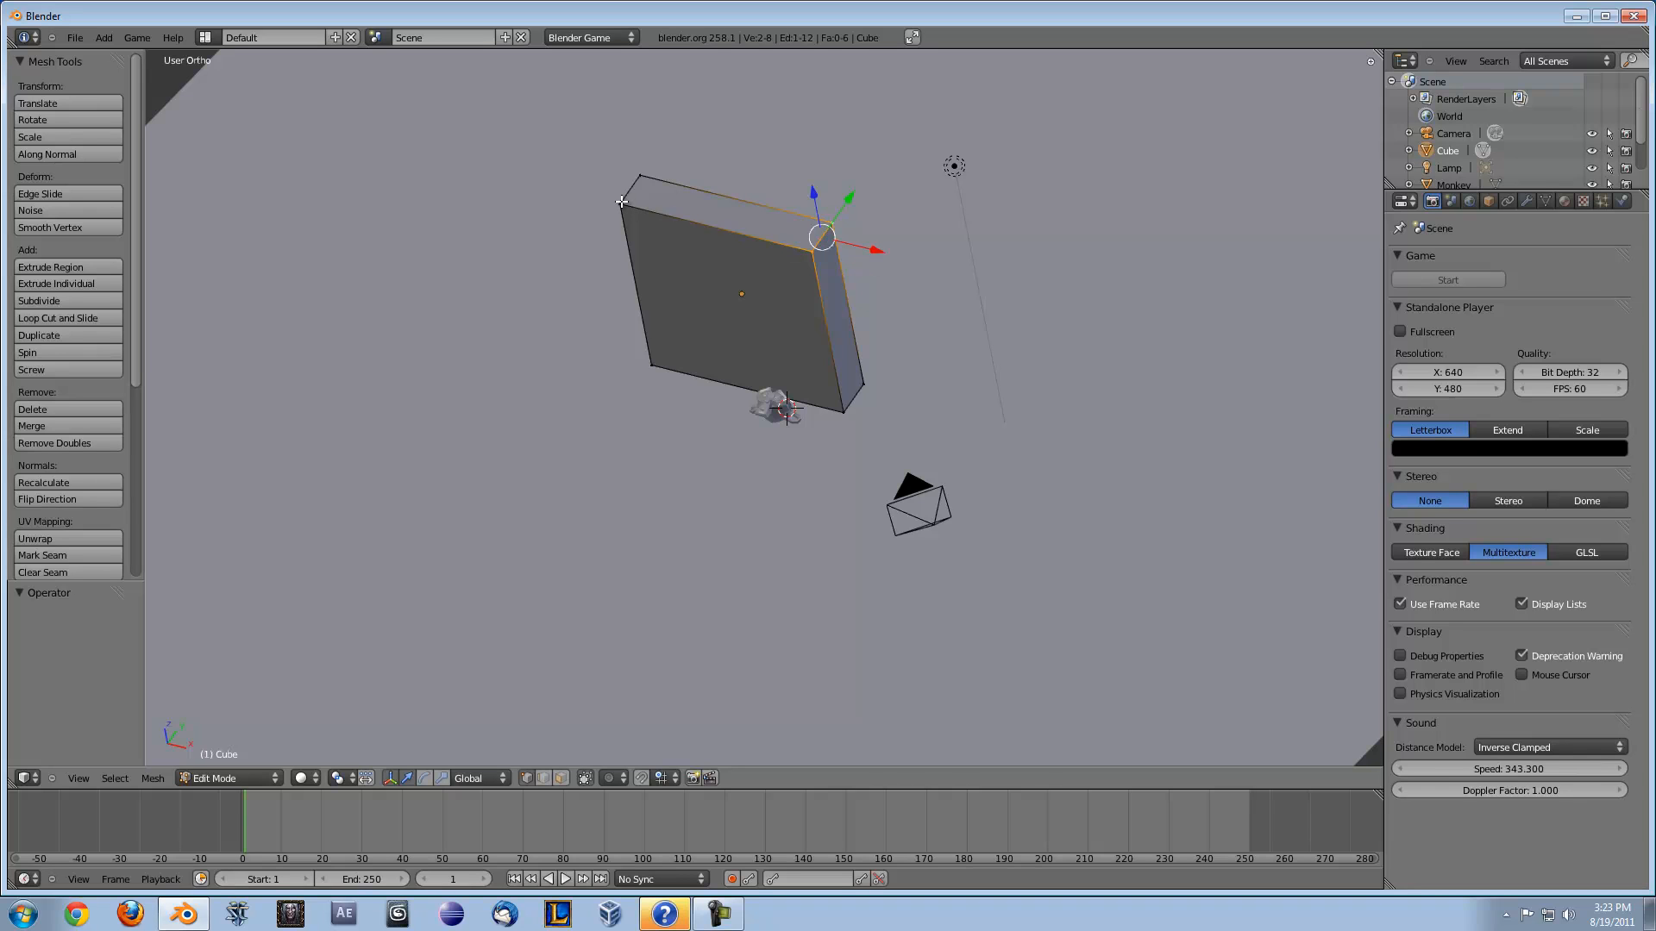
{"action": "right_click", "coordinate": [619, 204], "text": "shift"}
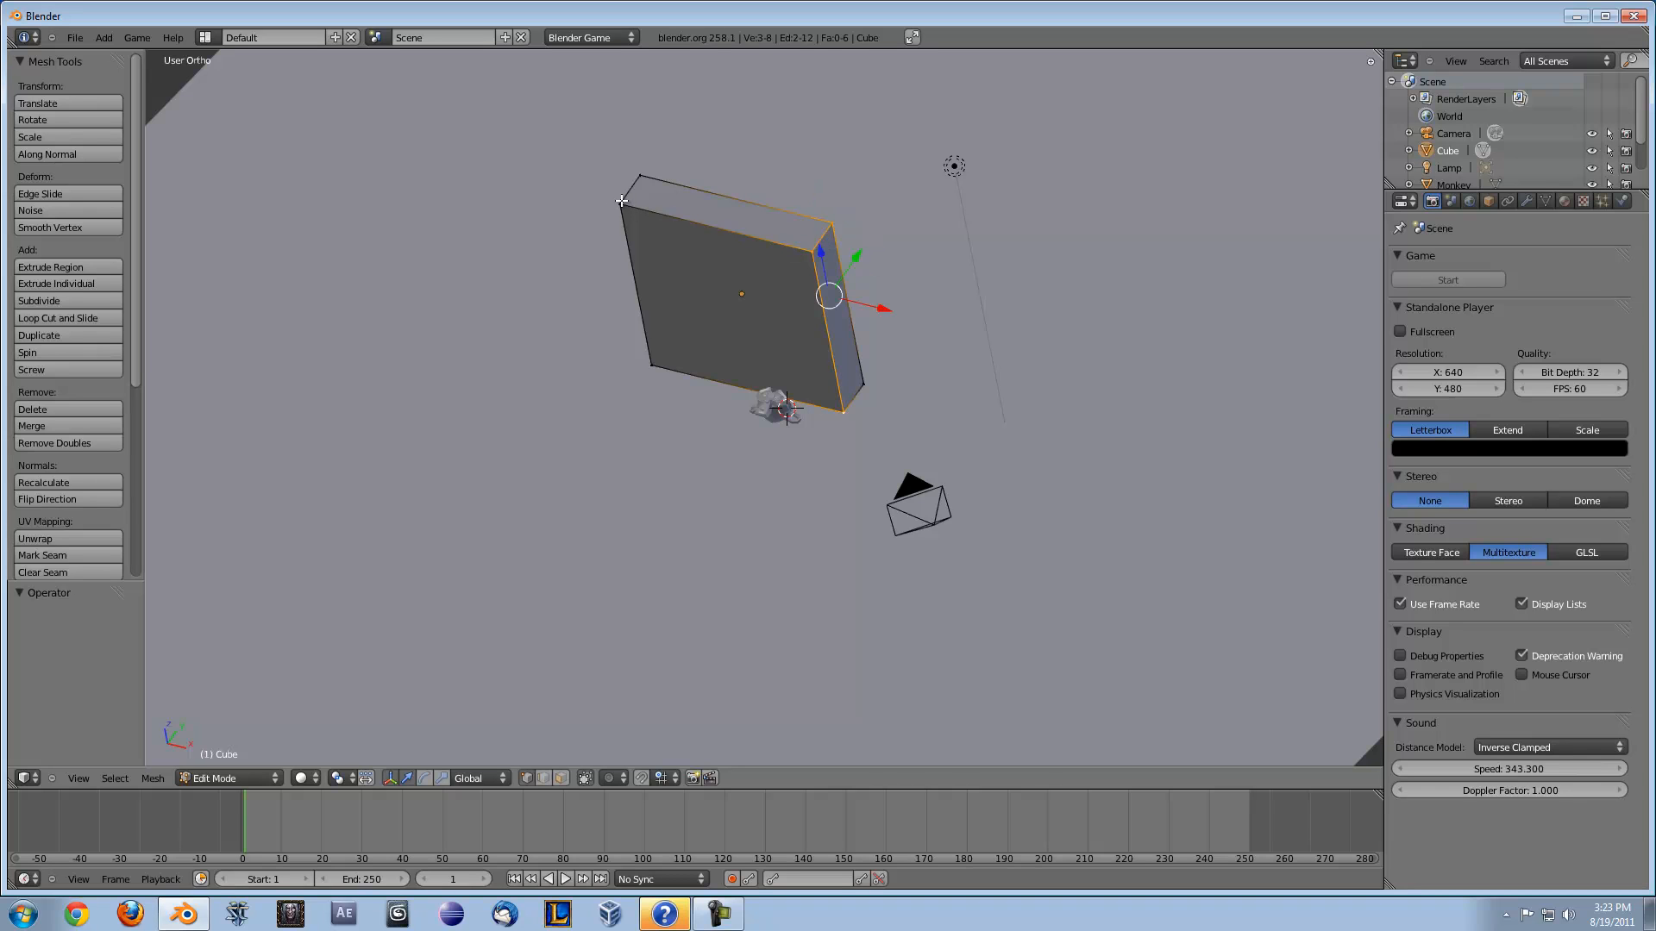
{"action": "right_click", "coordinate": [864, 383], "text": "shift"}
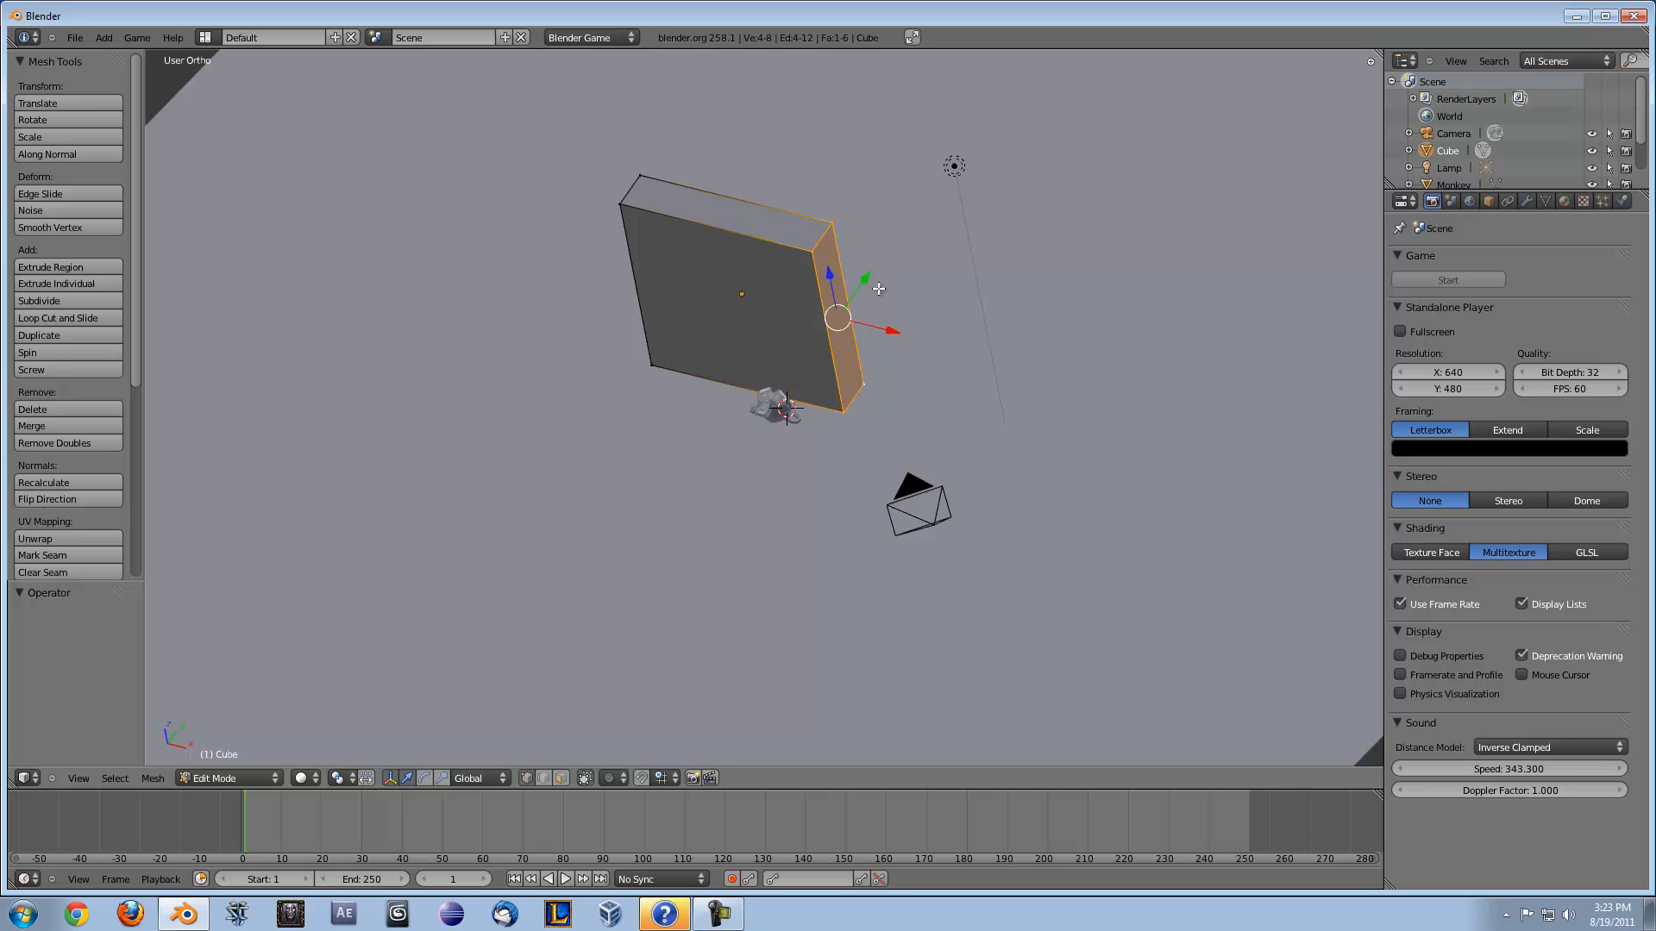
{"action": "key", "text": "e"}
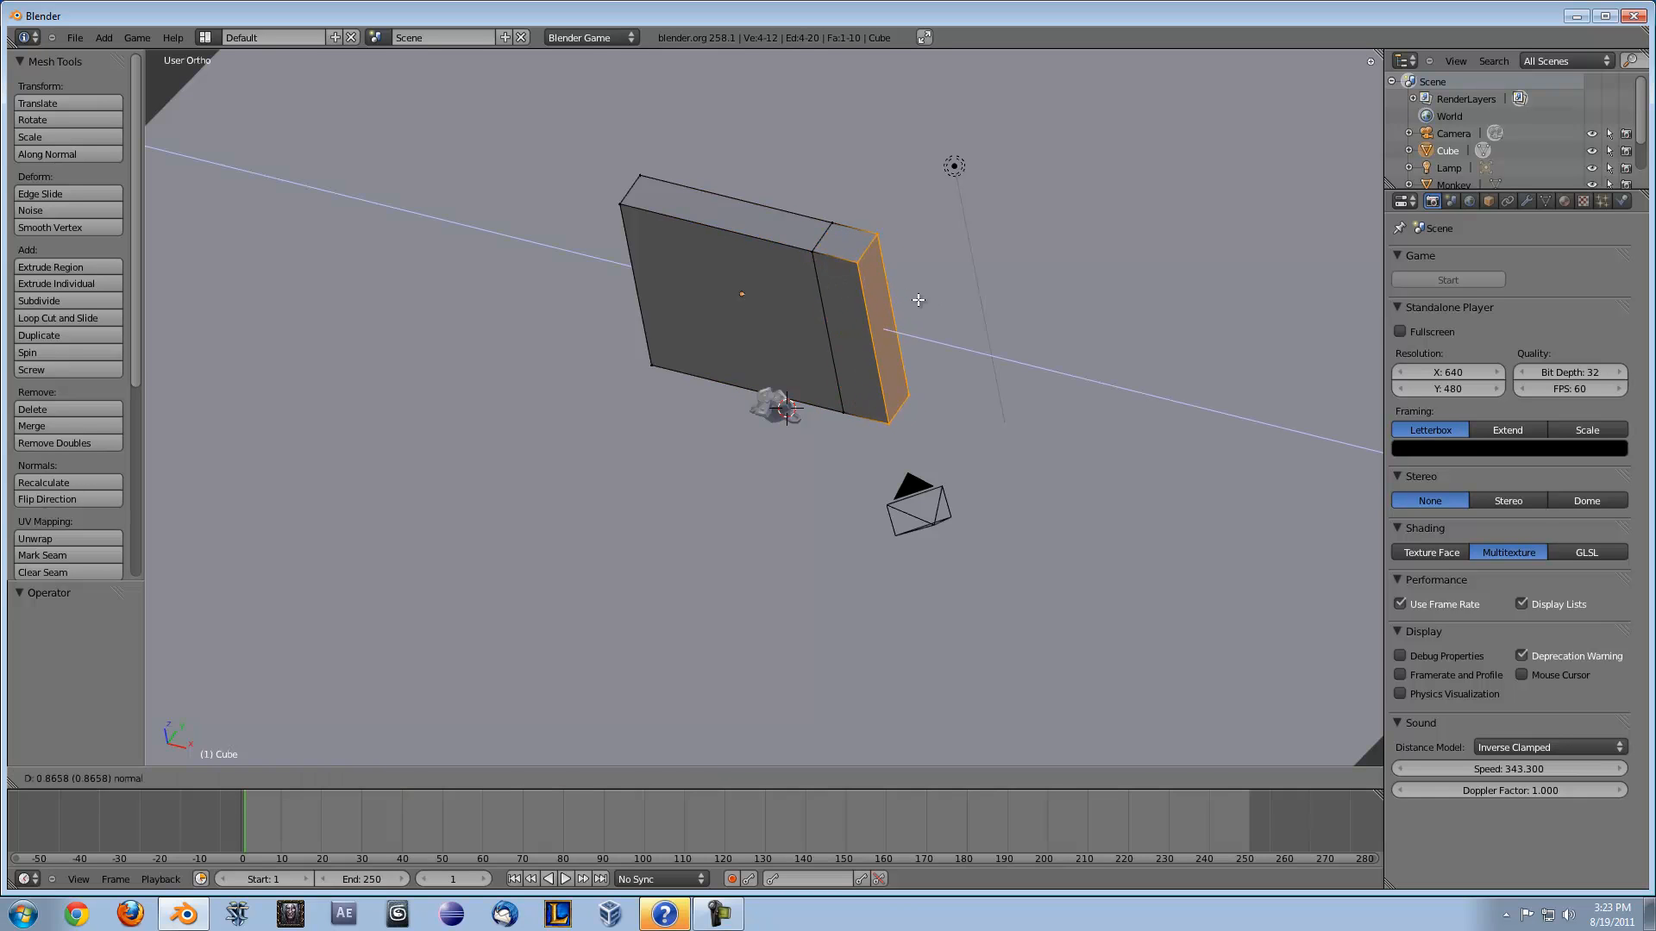
{"action": "left_click", "coordinate": [960, 310]}
{"action": "key", "text": "g"}
{"action": "key", "text": "z"}
{"action": "left_click", "coordinate": [969, 227]}
Extrude the end face three more times outward by about 2.30, 1.69 and 2.24 units, lowering the first new segment along Z
{"action": "key", "text": "e"}
{"action": "left_click", "coordinate": [1095, 247]}
{"action": "key", "text": "e"}
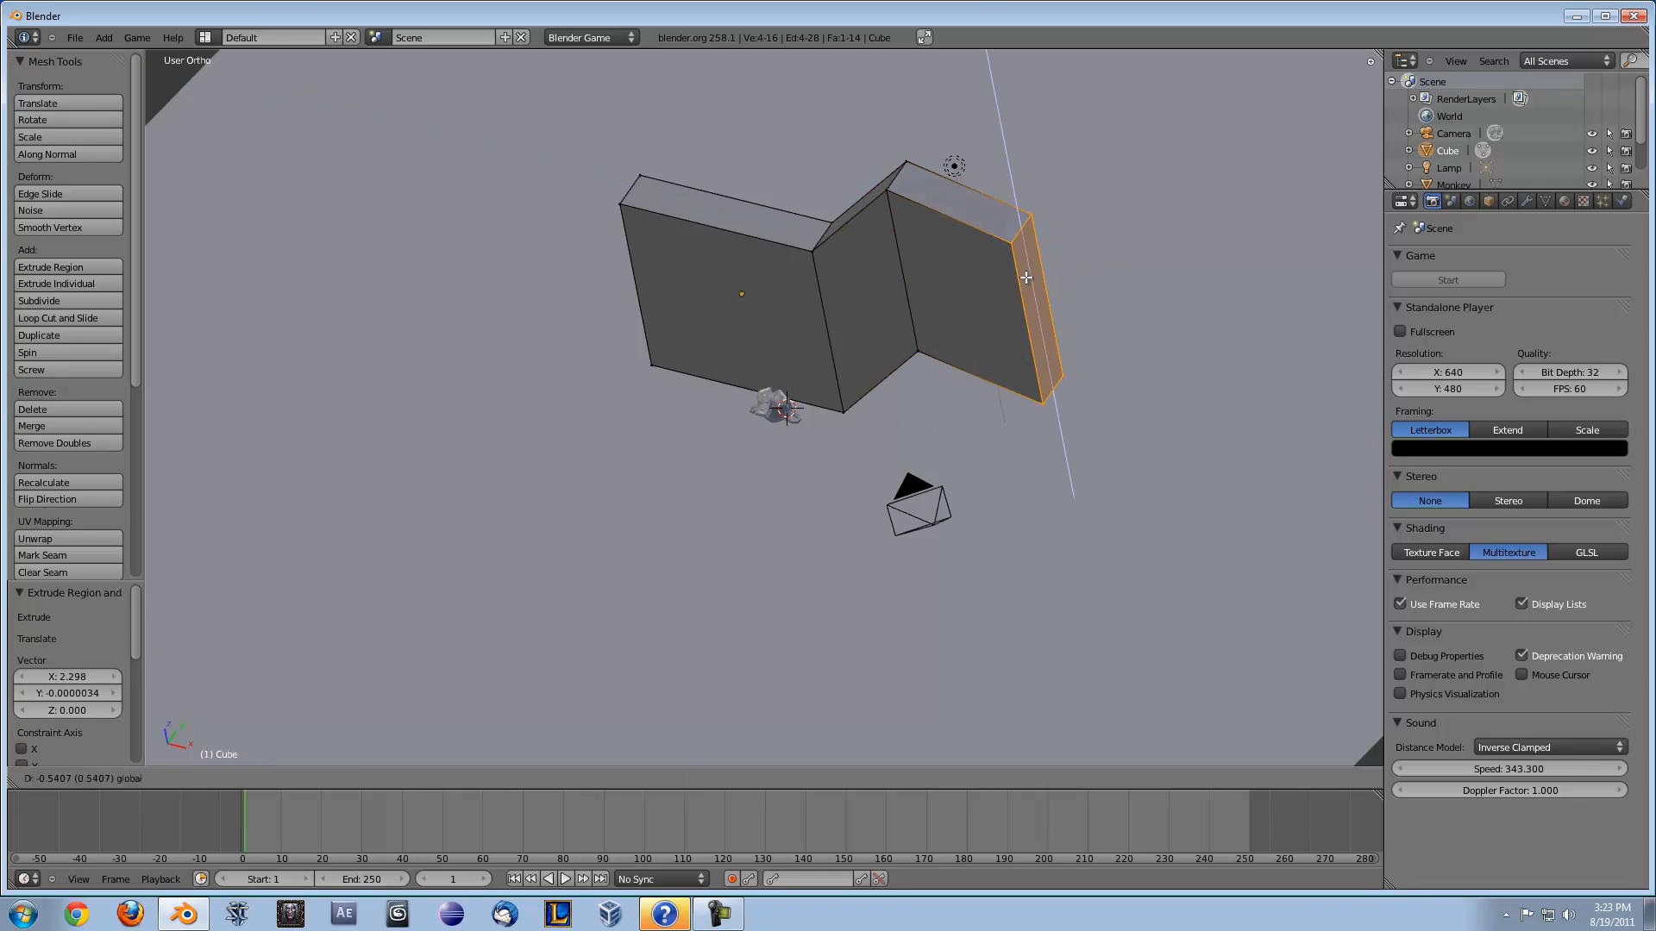
{"action": "left_click", "coordinate": [1130, 240]}
{"action": "key", "text": "e"}
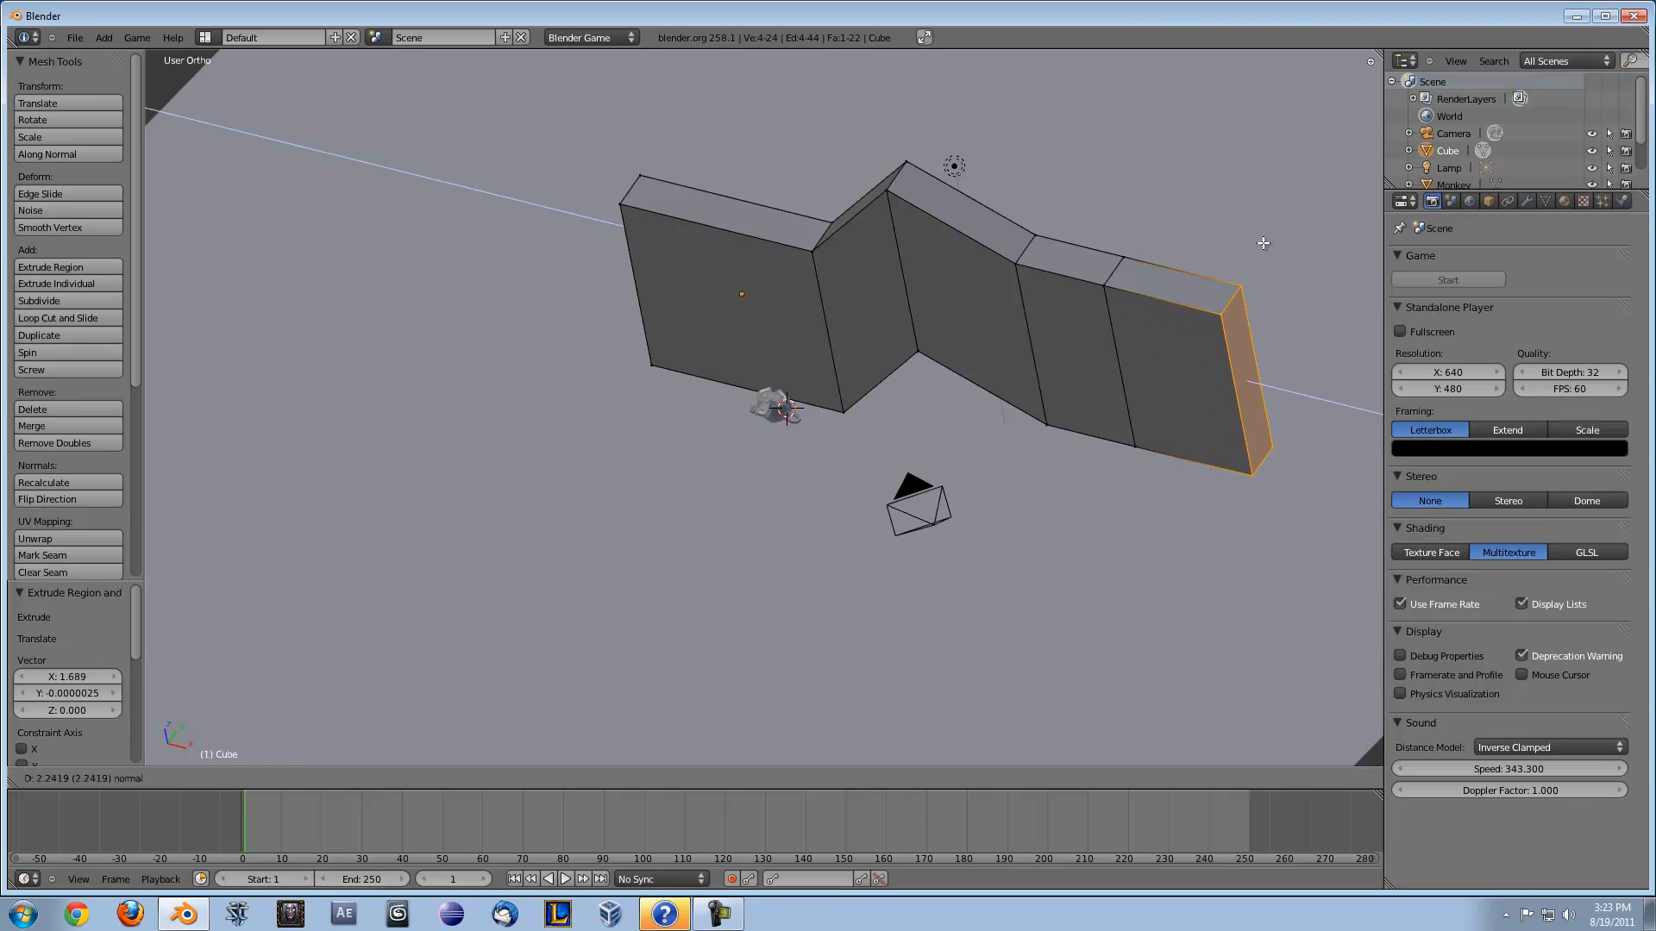
{"action": "left_click", "coordinate": [1262, 244]}
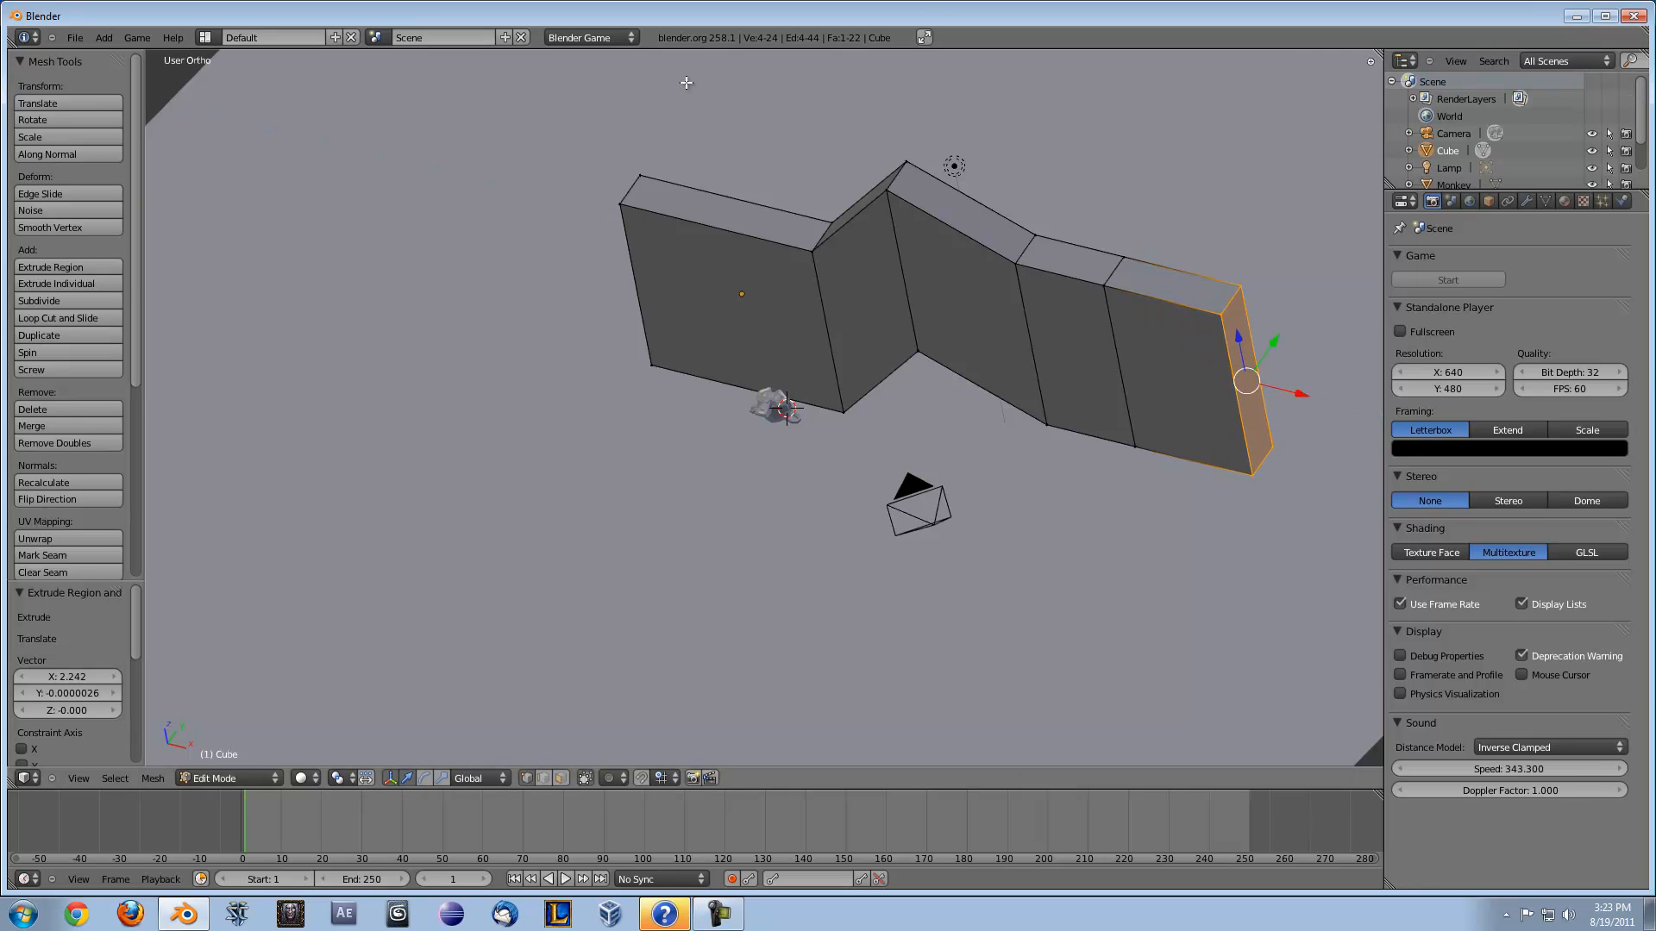
Leave Edit Mode and return to Object Mode
{"action": "middle_click_drag", "start_coordinate": [540, 458], "coordinate": [773, 364]}
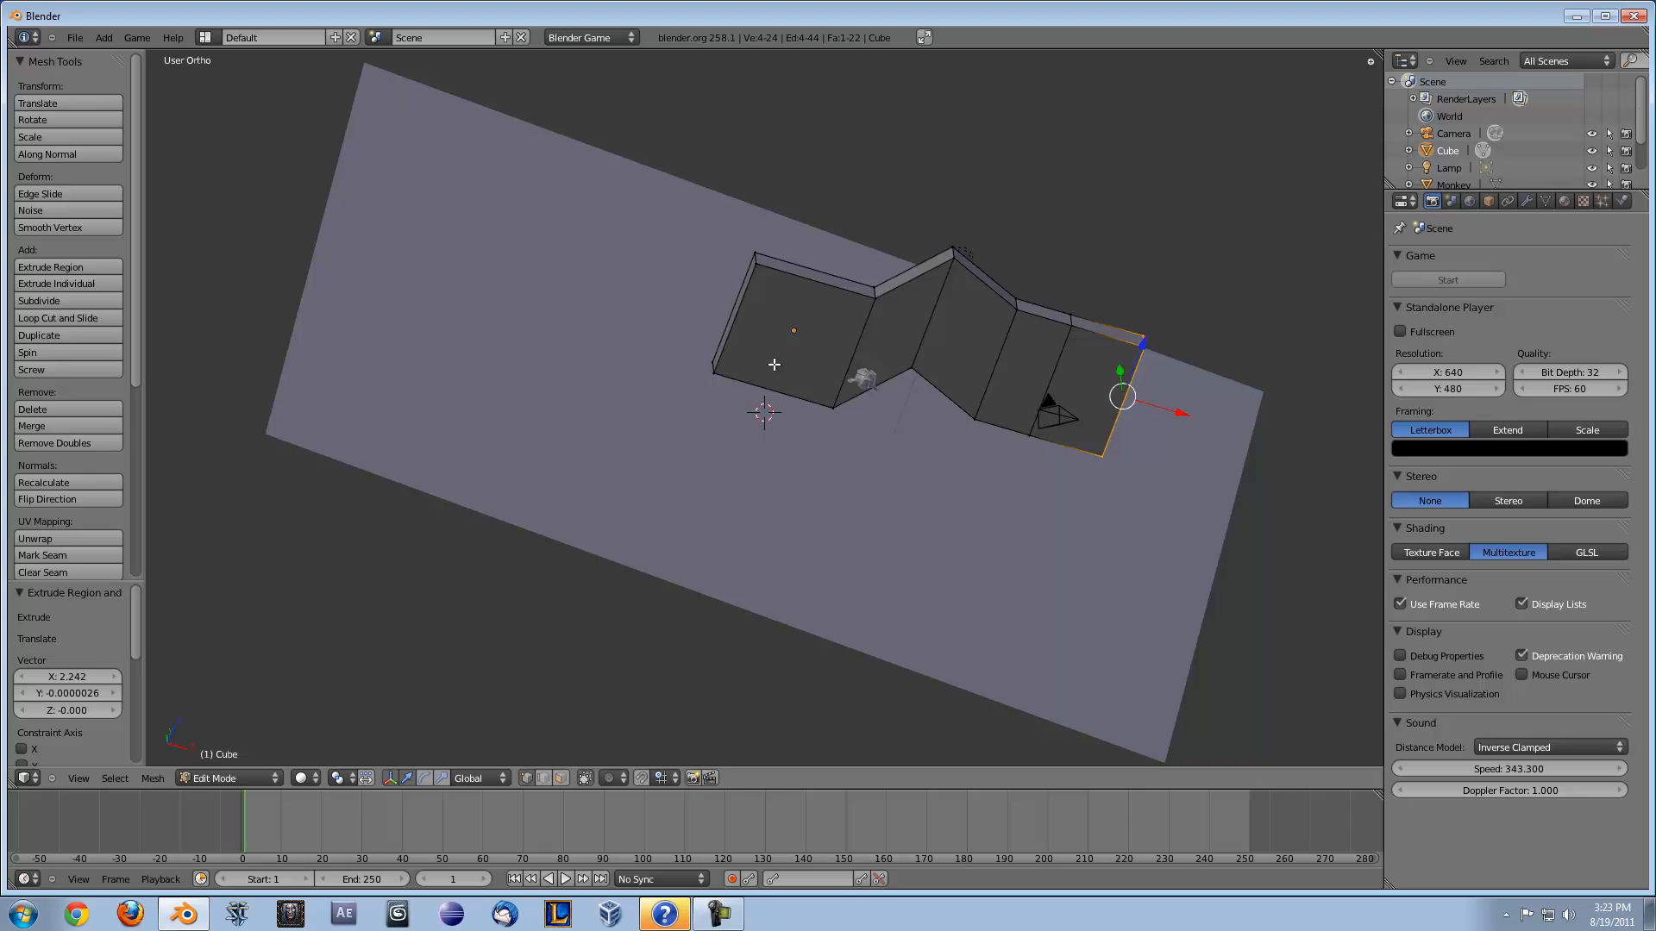
{"action": "left_click", "coordinate": [207, 778]}
{"action": "left_click", "coordinate": [207, 761]}
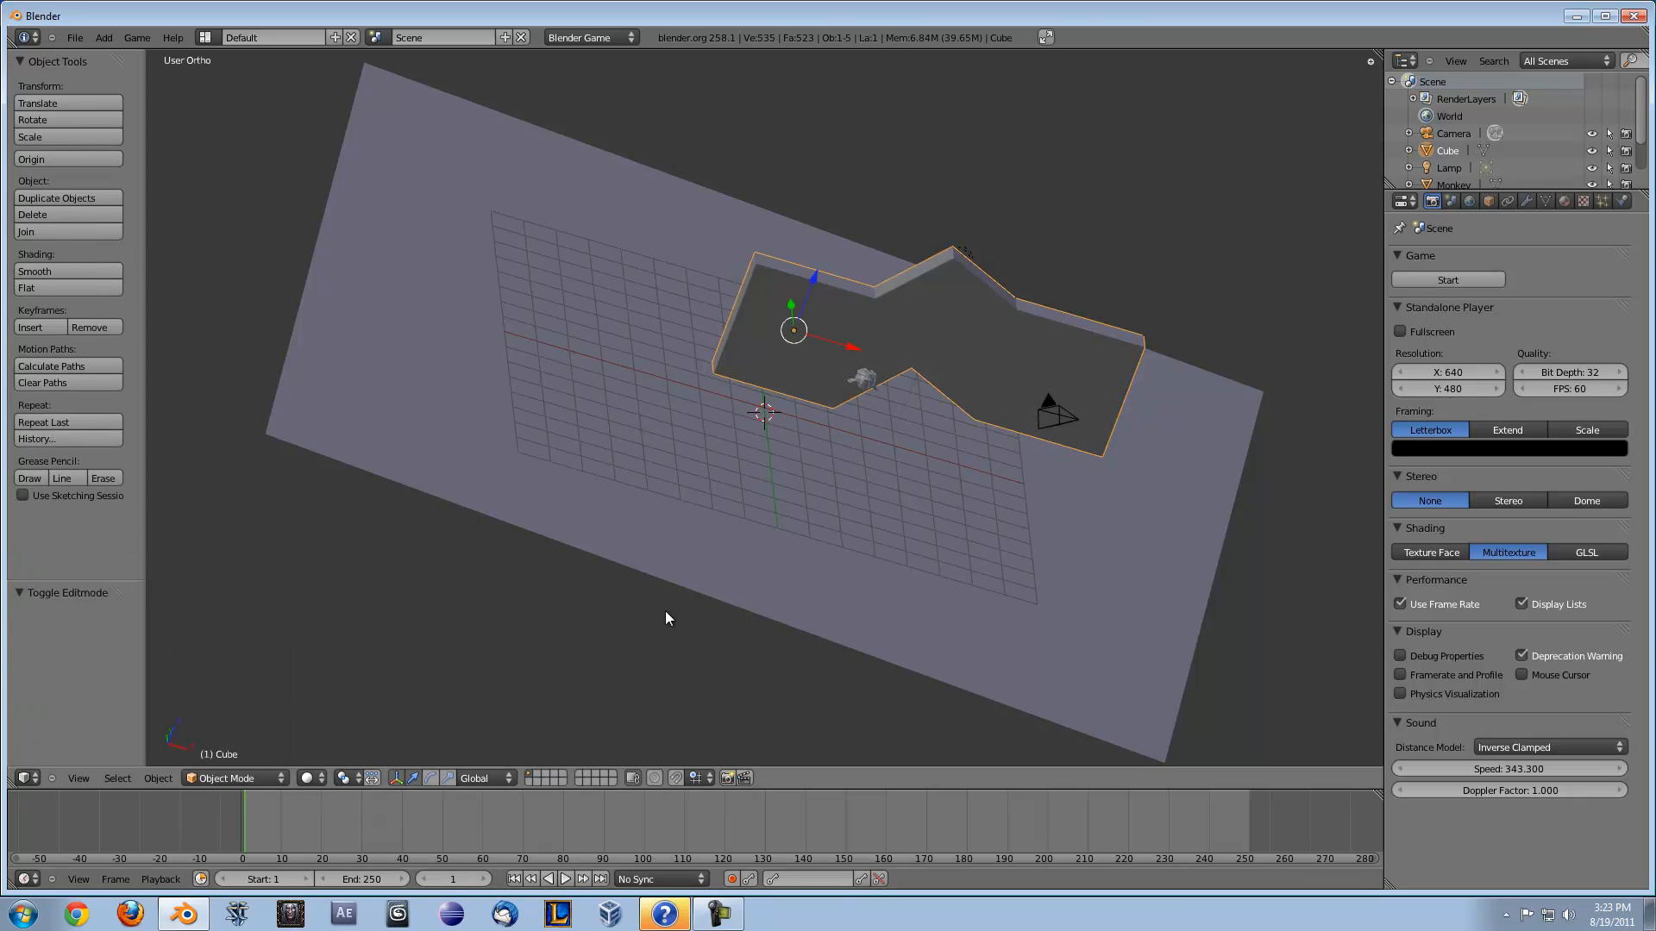
Delete the extruded cube, the monkey head and the camera from the scene
{"action": "key", "text": "x"}
{"action": "left_click", "coordinate": [862, 349]}
{"action": "right_click", "coordinate": [864, 376]}
{"action": "key", "text": "x"}
{"action": "left_click", "coordinate": [853, 373]}
{"action": "right_click", "coordinate": [1053, 415]}
{"action": "key", "text": "x"}
{"action": "left_click", "coordinate": [939, 394]}
Move the lamp about -3.45 units along X and raise it about 2.37 units along Z
{"action": "right_click", "coordinate": [962, 257]}
{"action": "left_click_drag", "start_coordinate": [1026, 271], "coordinate": [905, 265]}
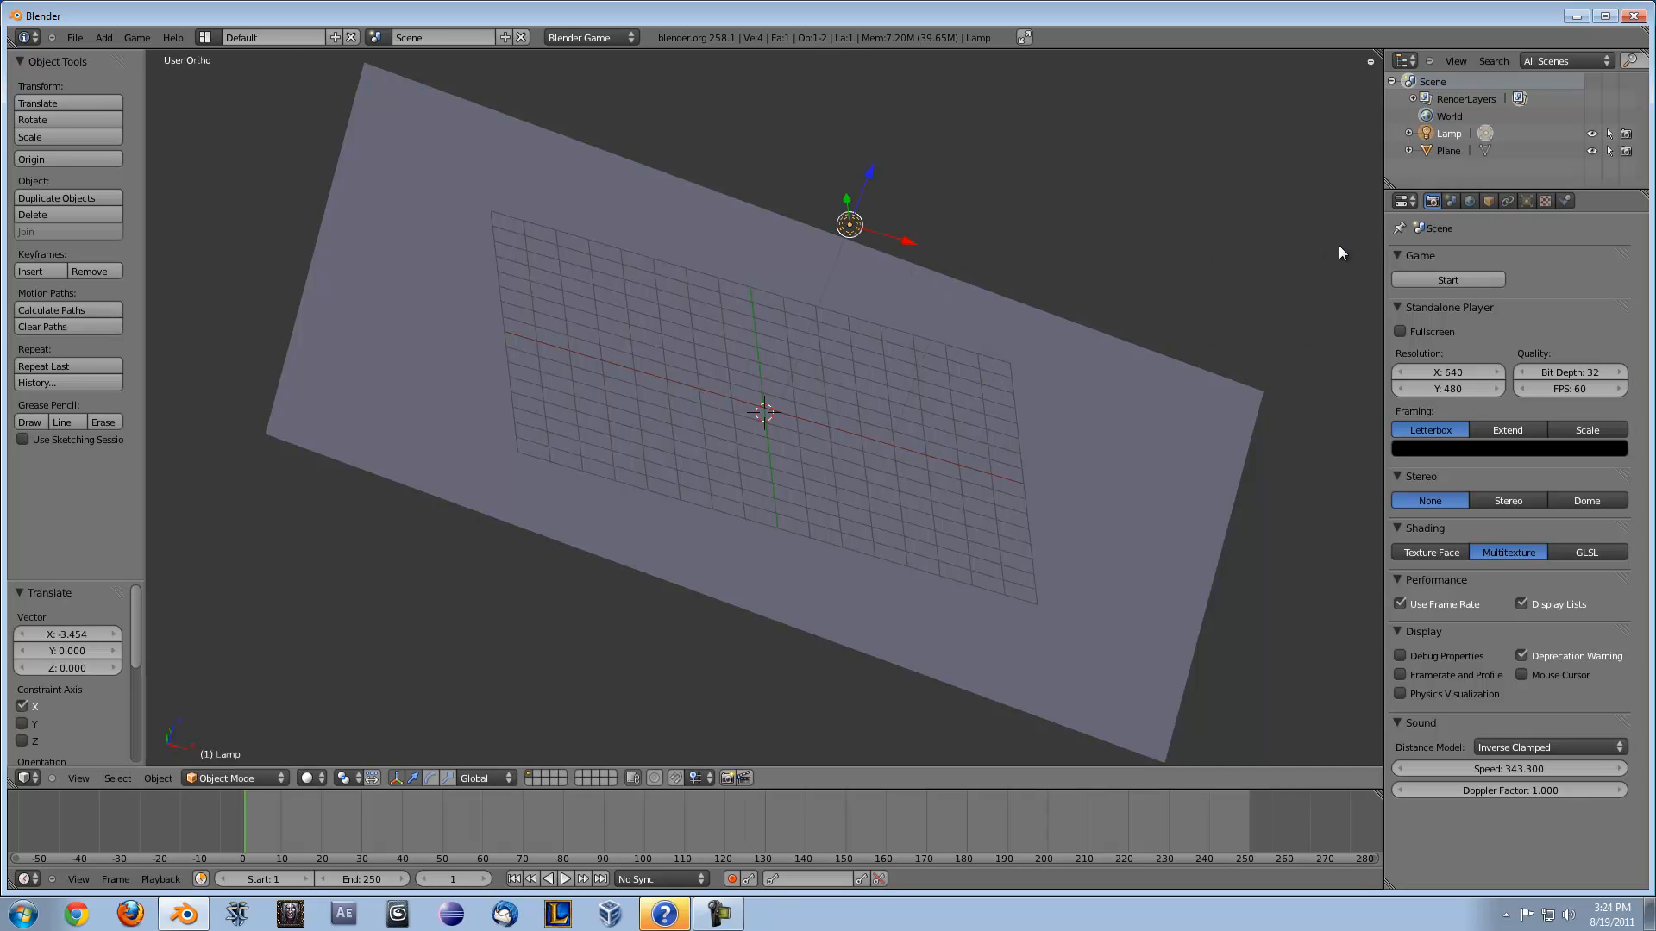
{"action": "left_click_drag", "start_coordinate": [862, 194], "coordinate": [895, 123]}
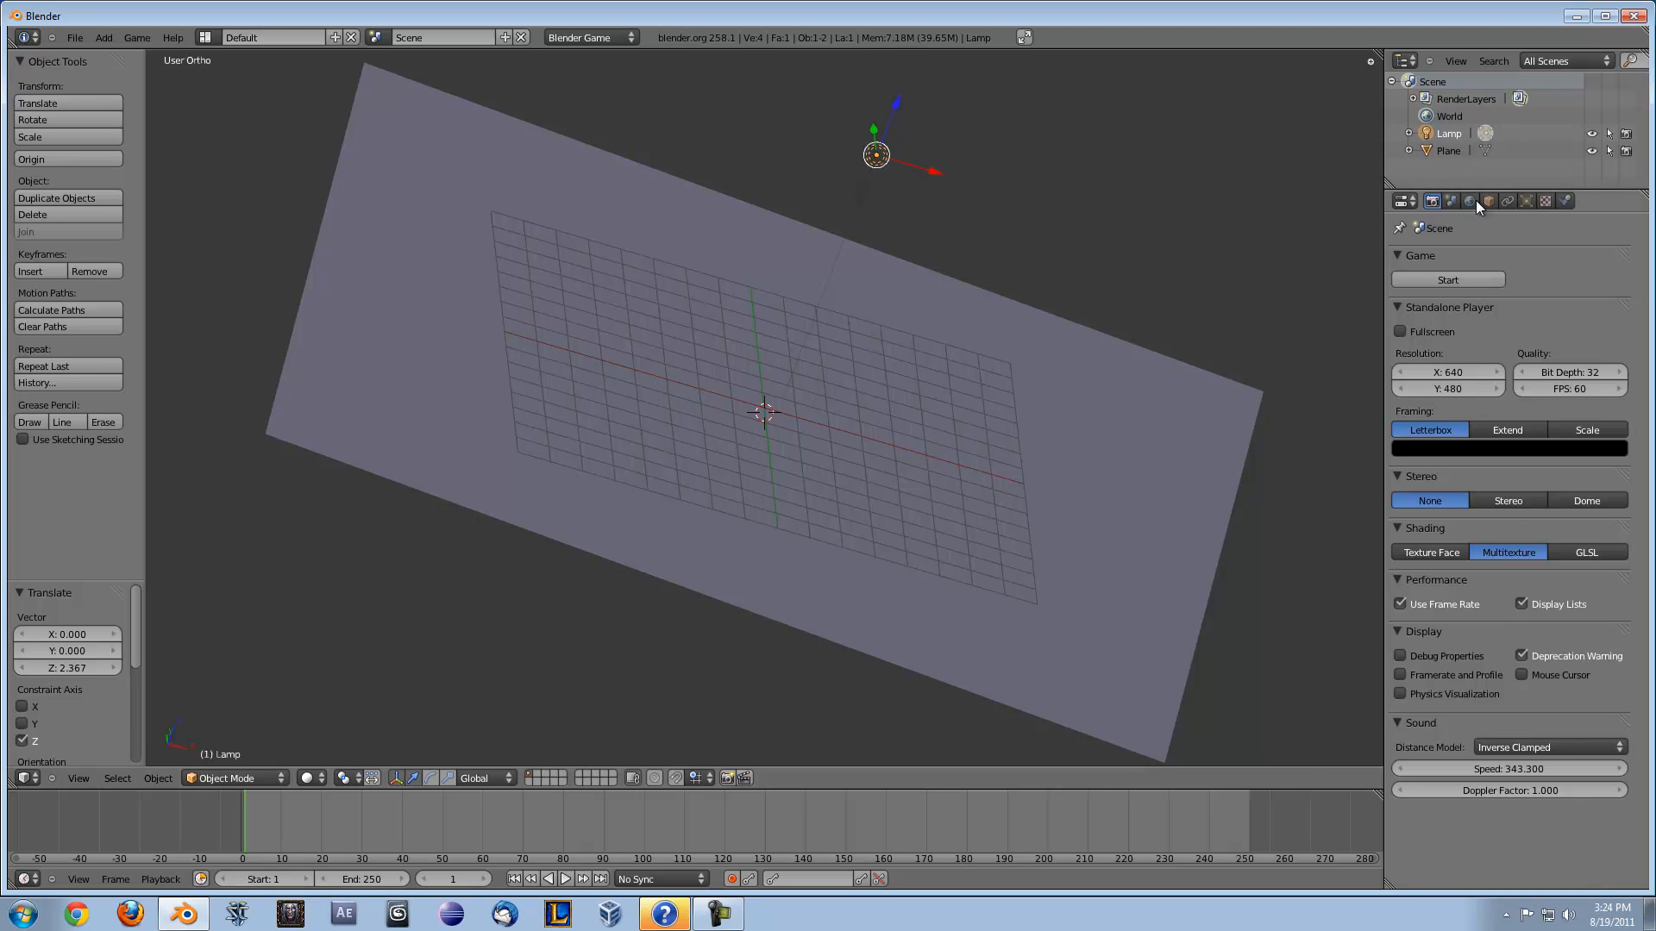
Try the Sun, Spot and Hemi types on the lamp, and clear the lamp's rotation
{"action": "left_click", "coordinate": [1526, 201]}
{"action": "left_click", "coordinate": [1457, 449]}
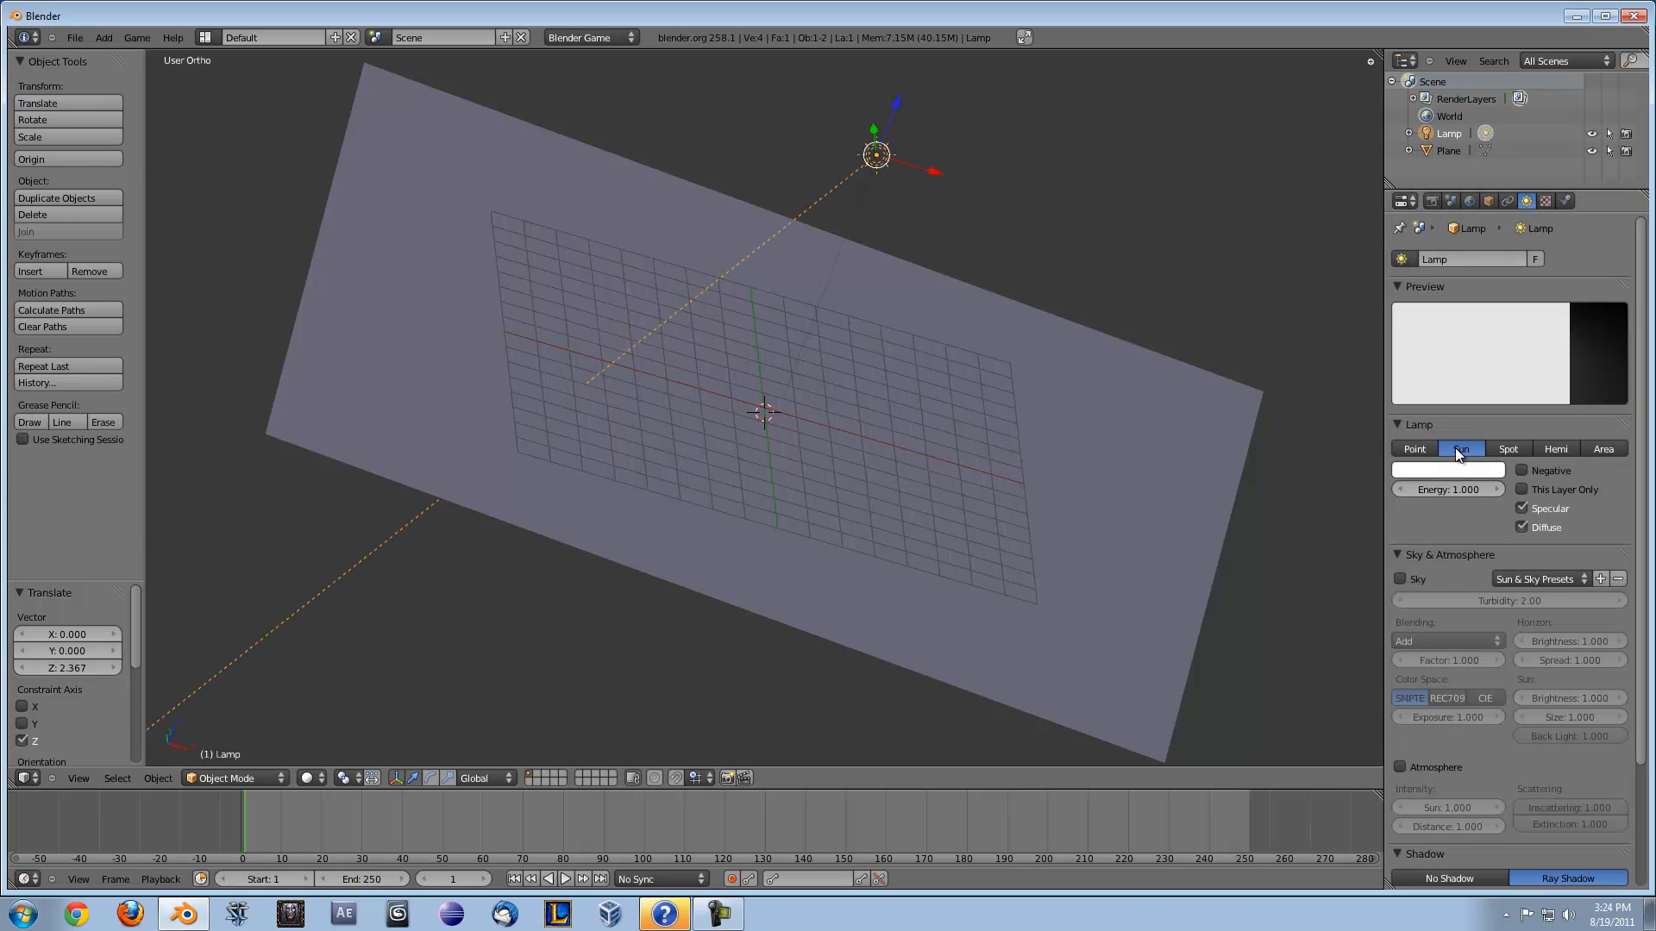
{"action": "left_click", "coordinate": [1505, 450]}
{"action": "left_click", "coordinate": [1559, 449]}
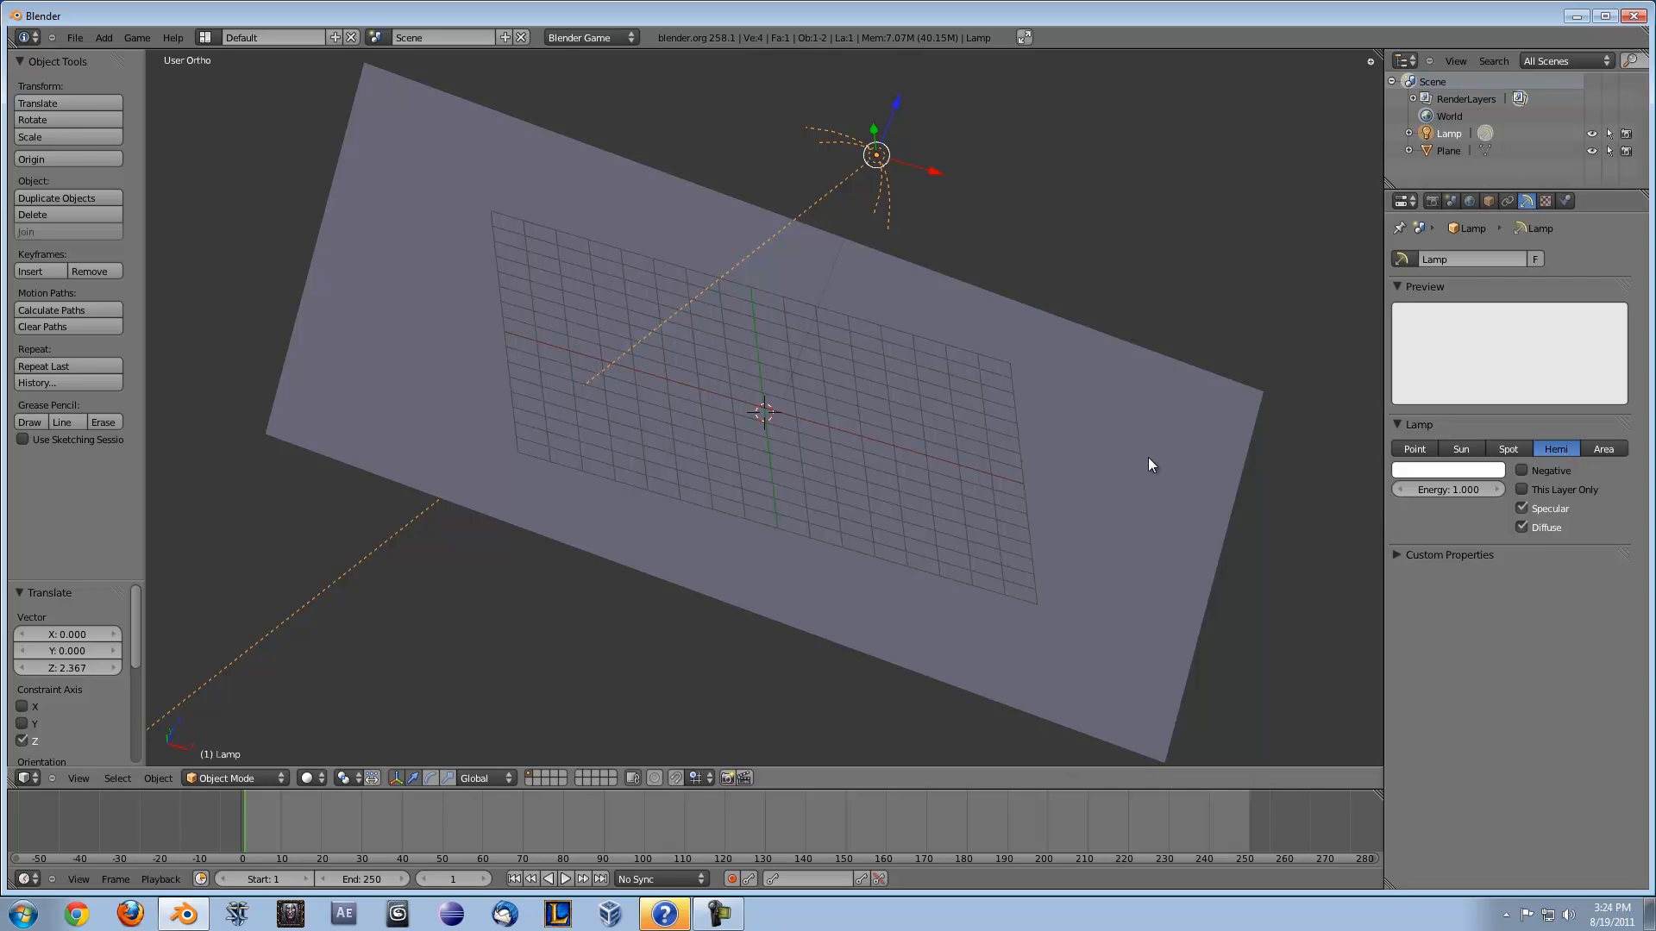
{"action": "key", "text": "alt+r"}
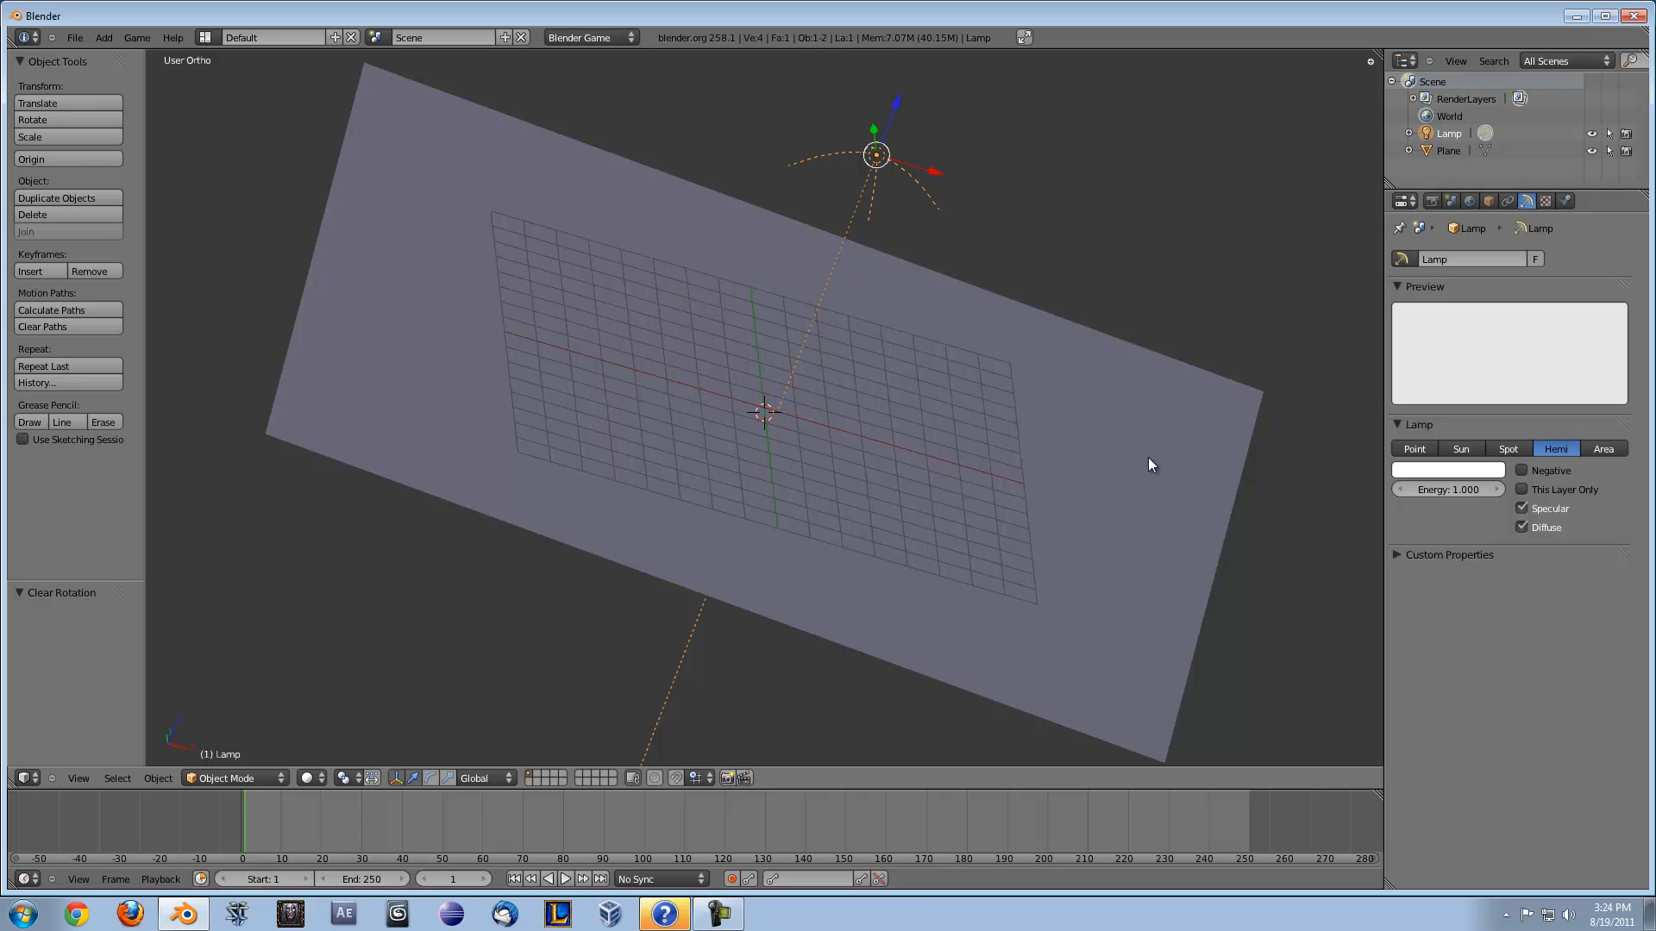
Raise the lamp another 4.23 units or so along Z while it is a Spot, and set its type to Sun
{"action": "left_click", "coordinate": [1506, 448]}
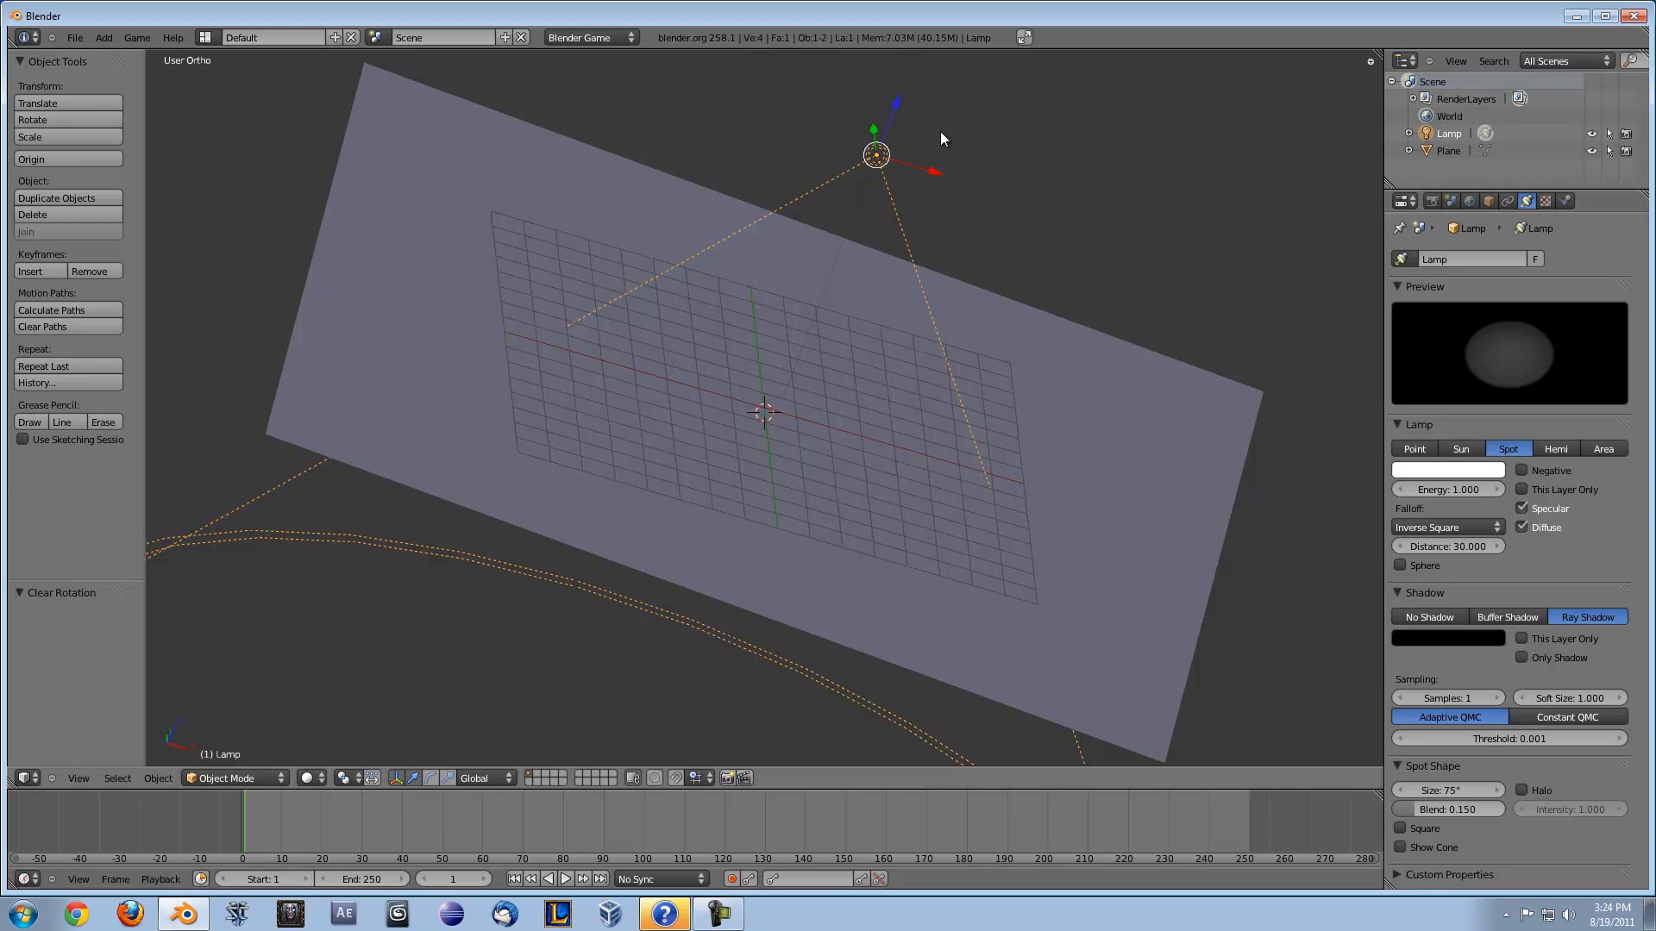
{"action": "left_click_drag", "start_coordinate": [894, 119], "coordinate": [905, 39]}
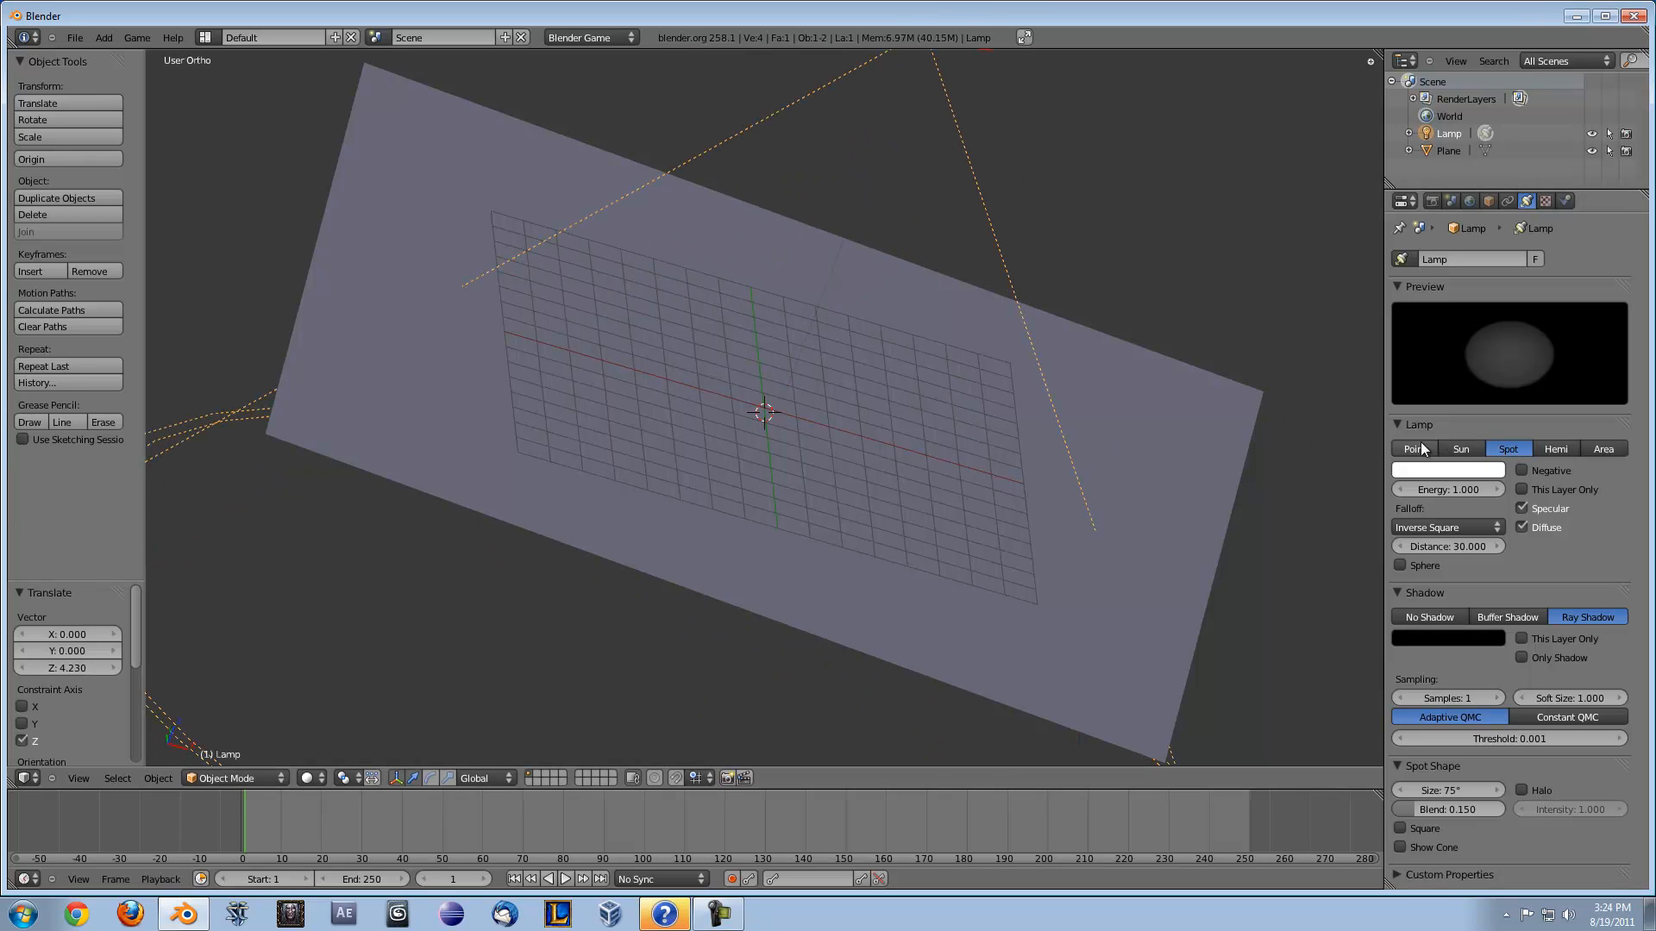
{"action": "left_click", "coordinate": [1456, 449]}
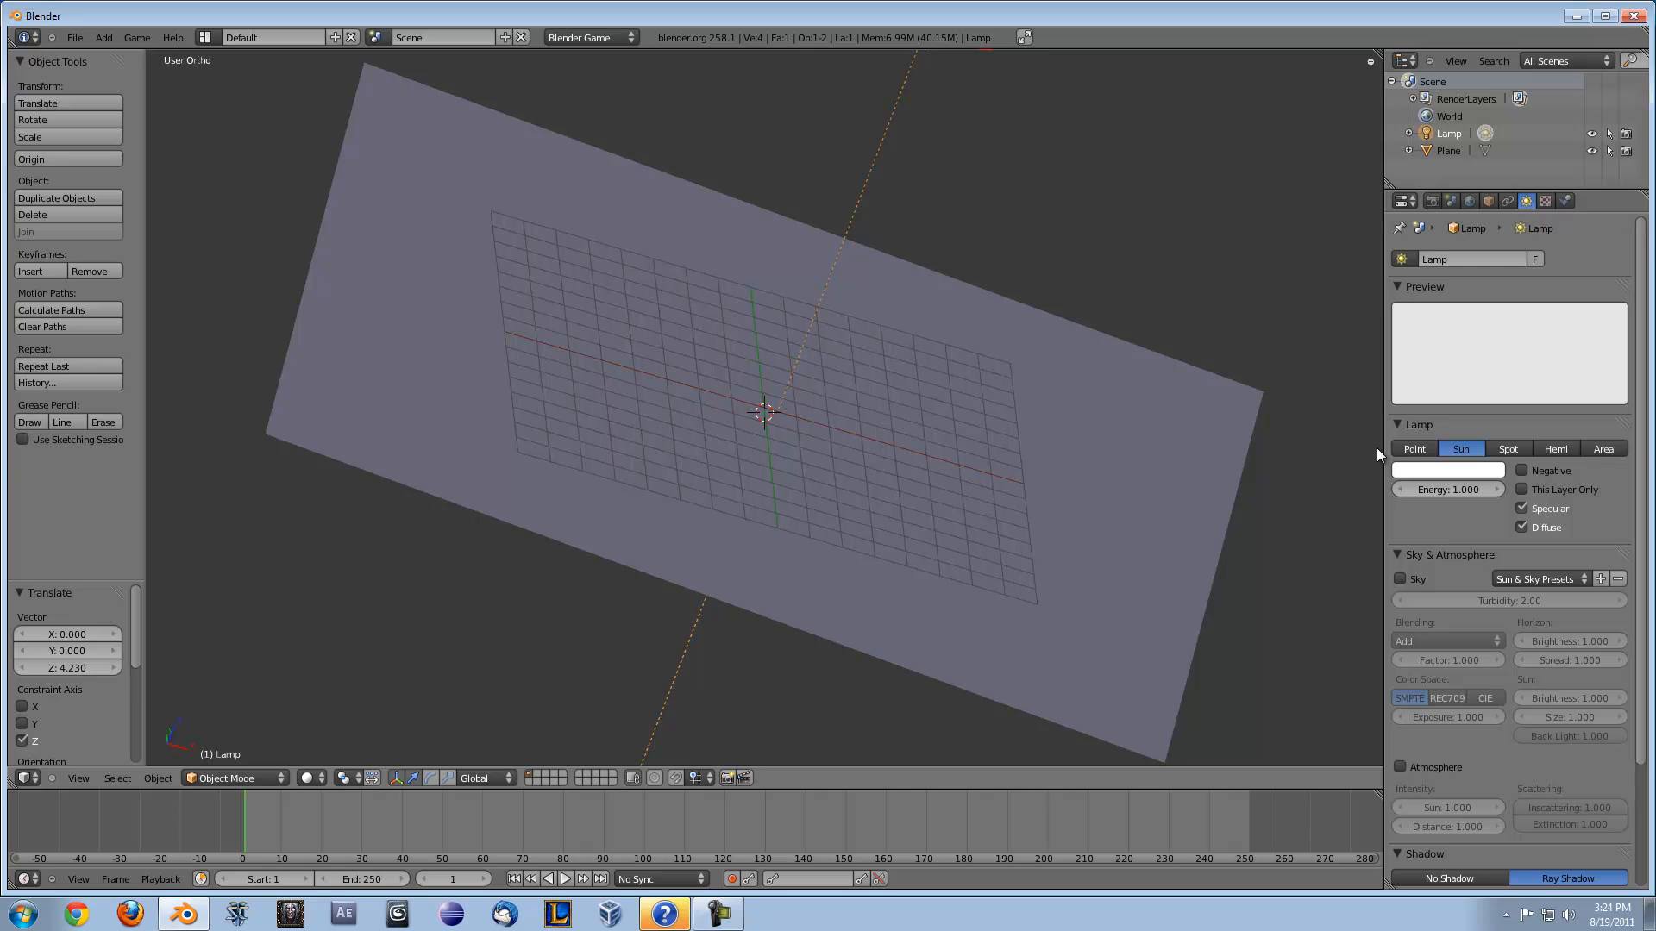
Try to start the game engine with the plane and Sun lamp in view
{"action": "middle_click_drag", "start_coordinate": [686, 468], "coordinate": [631, 374]}
{"action": "scroll", "coordinate": [638, 372], "scroll_direction": "down", "scroll_amount": 2}
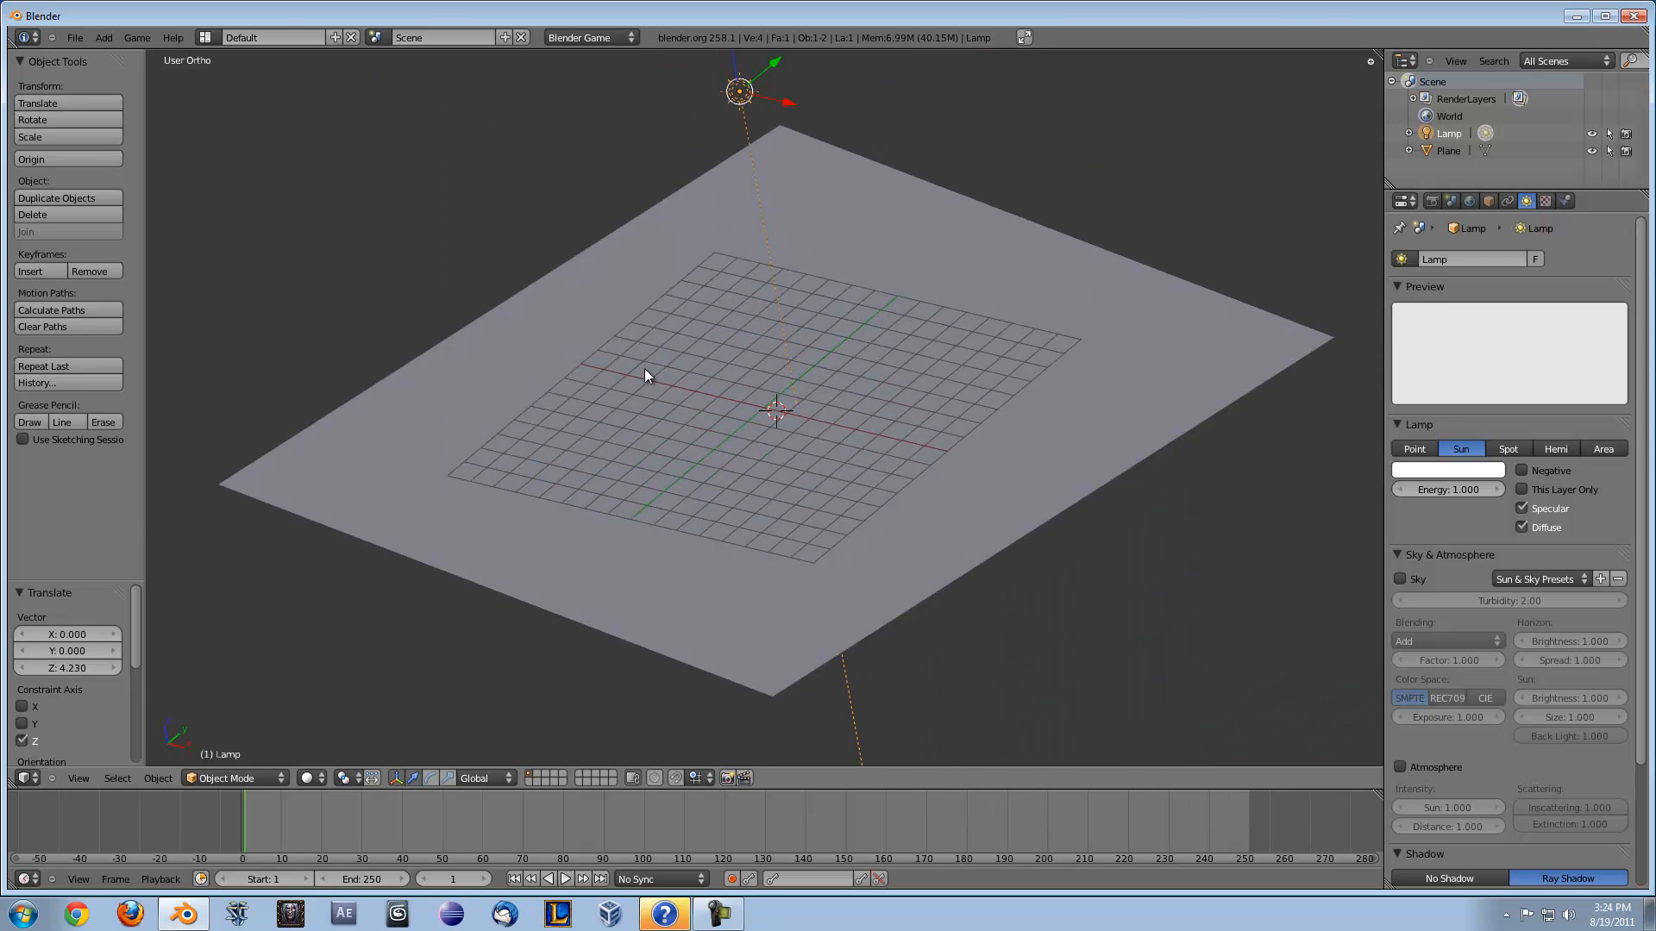
{"action": "key", "text": "p"}
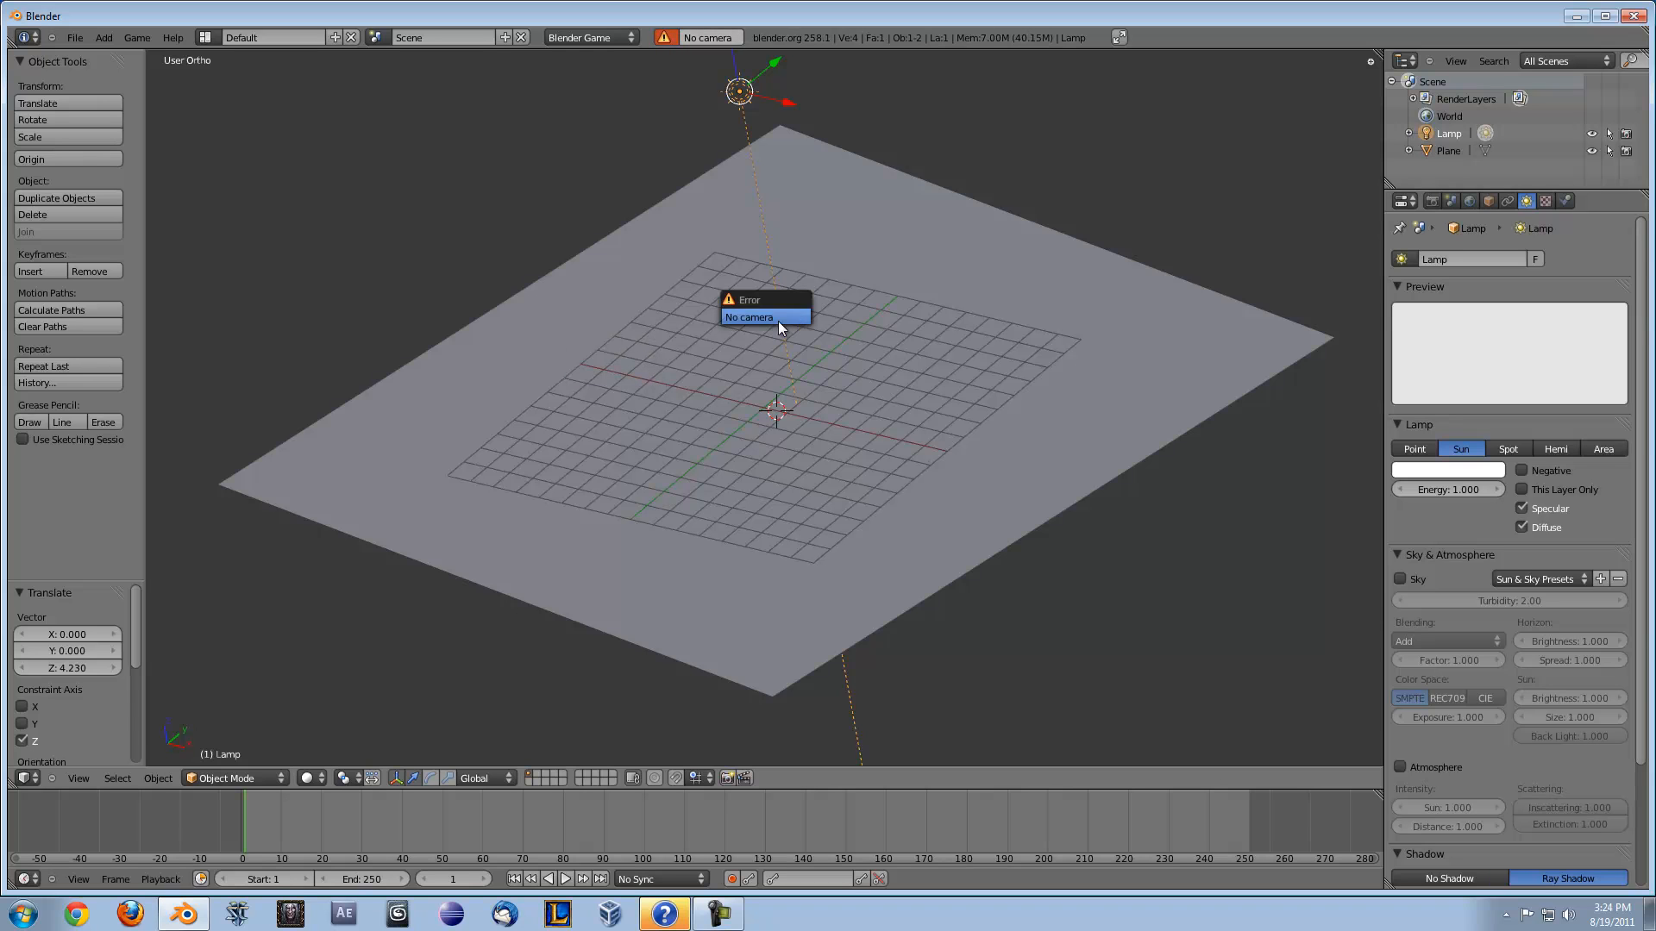
Add a camera to the scene and raise it about 6.65 units along the Z axis
{"action": "key", "text": "space"}
{"action": "type", "text": "camera"}
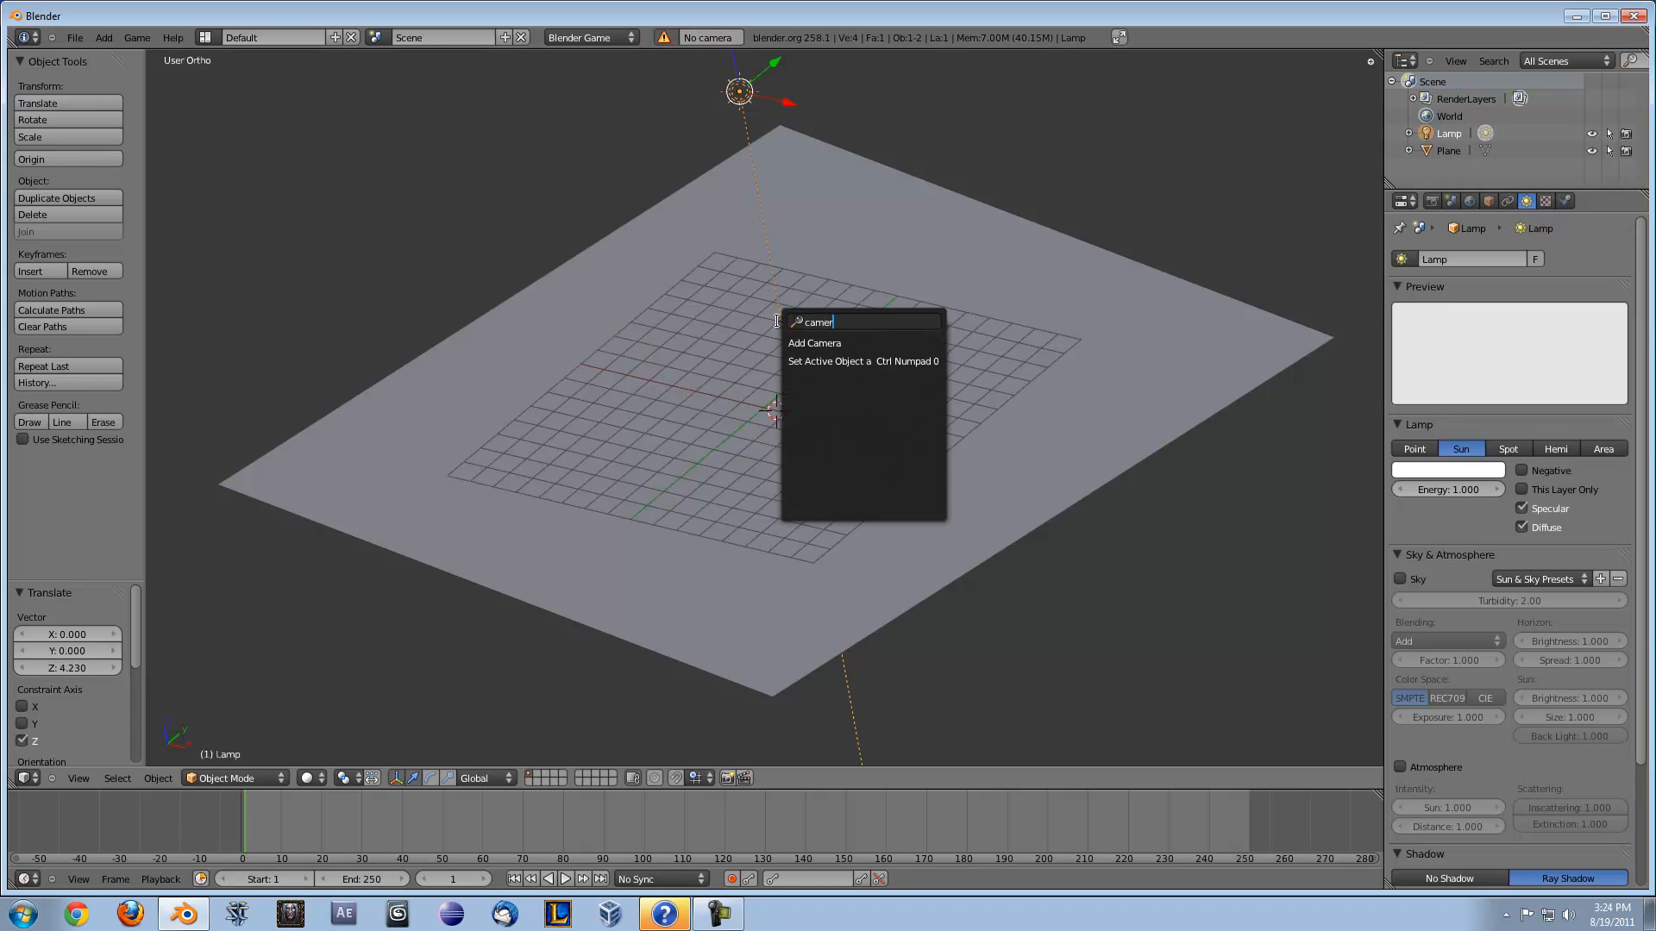
{"action": "left_click", "coordinate": [795, 339]}
{"action": "key", "text": "g"}
{"action": "left_click", "coordinate": [775, 228]}
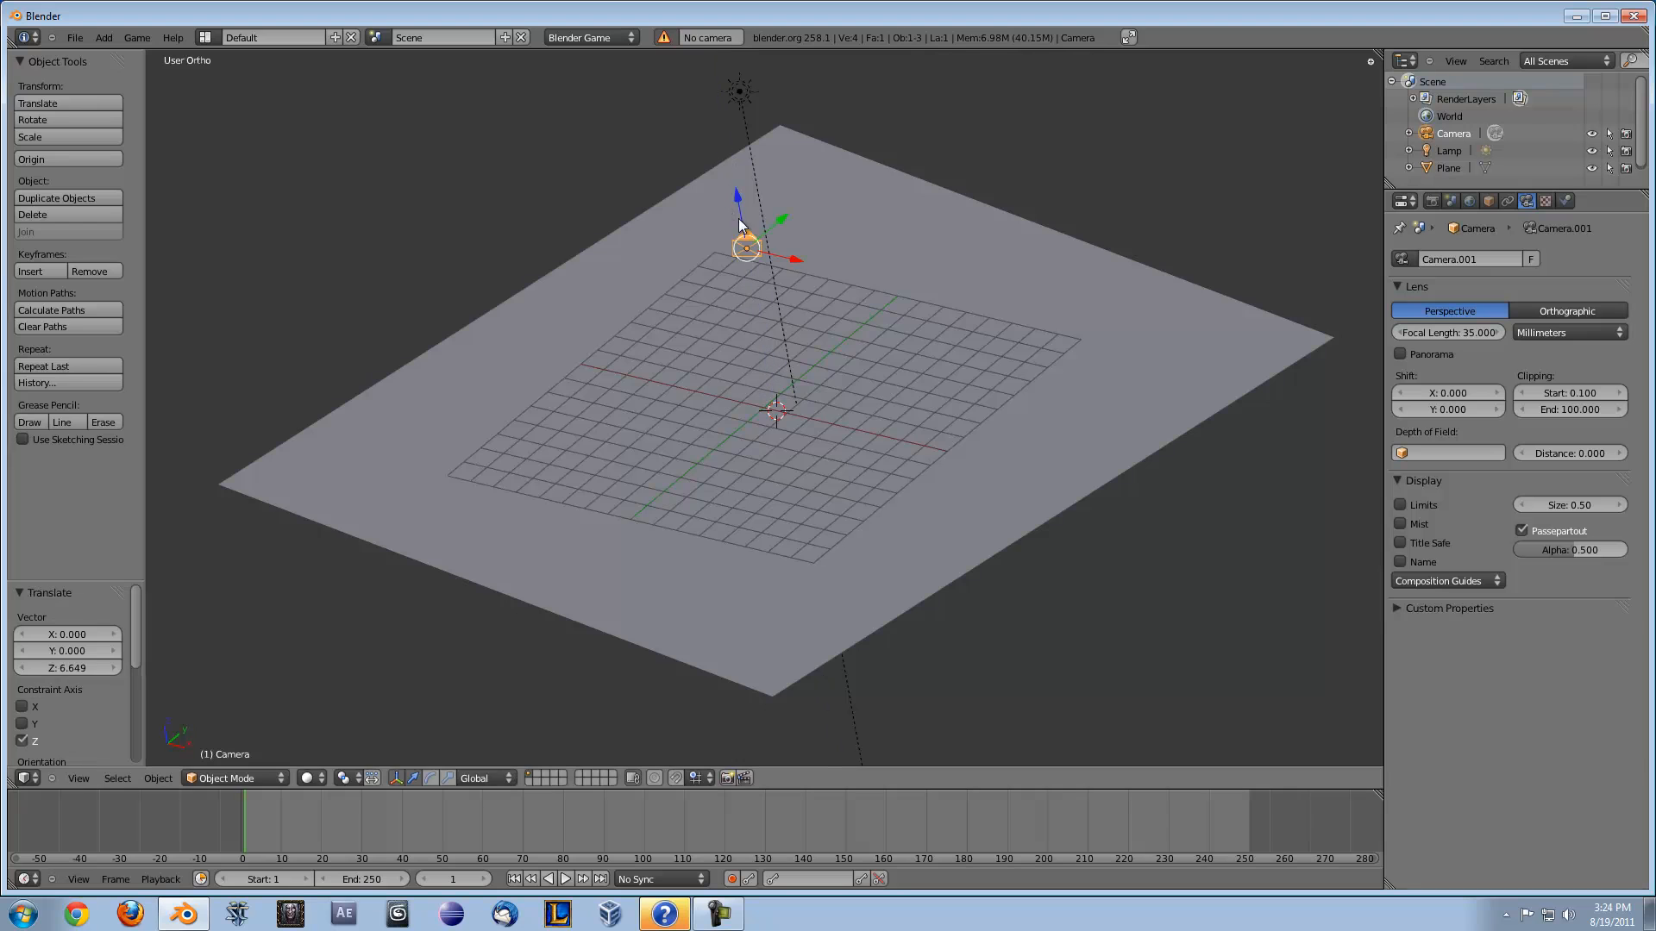
Render the scene through the new camera and close the render result
{"action": "key", "text": "F12"}
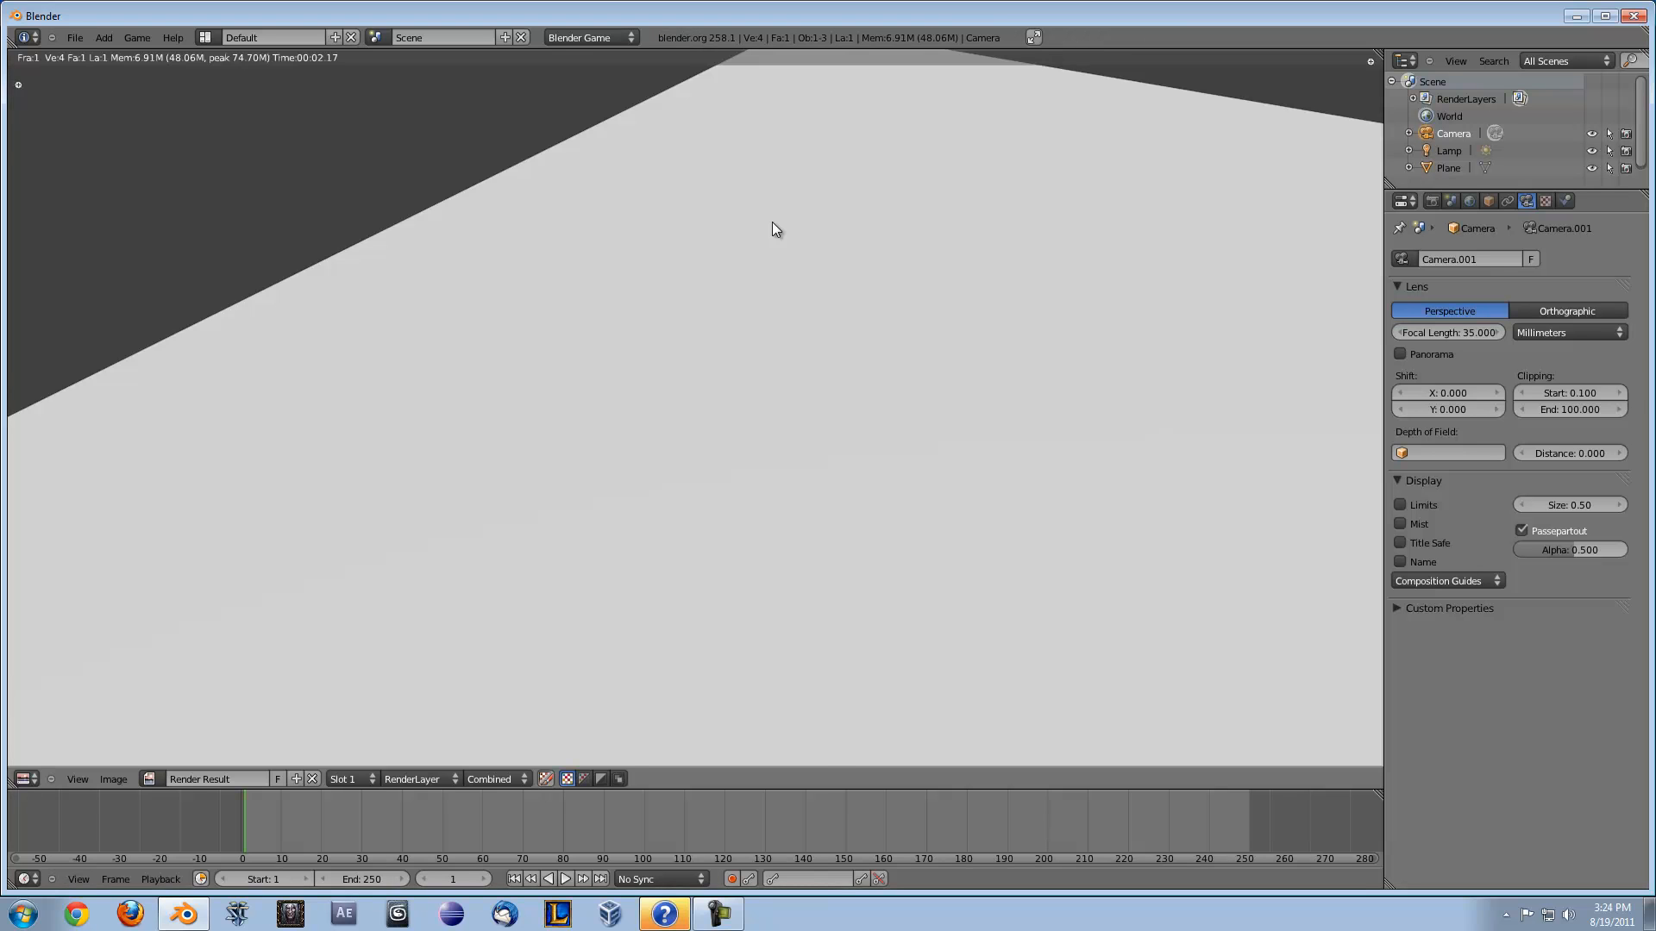
{"action": "key", "text": "Escape"}
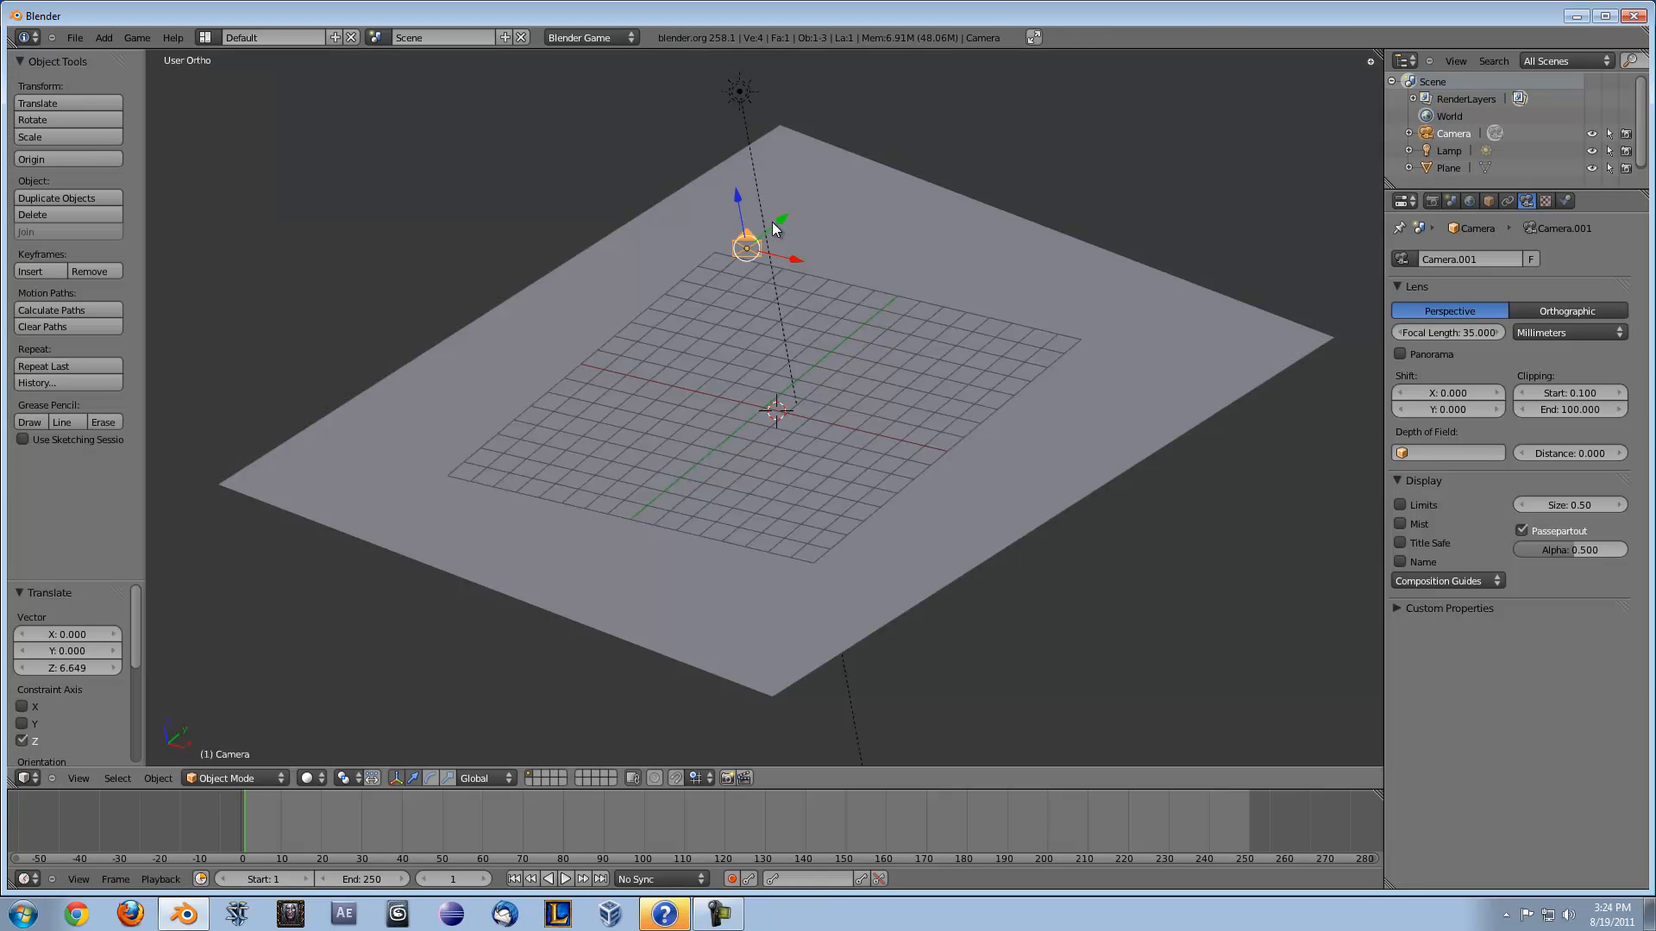